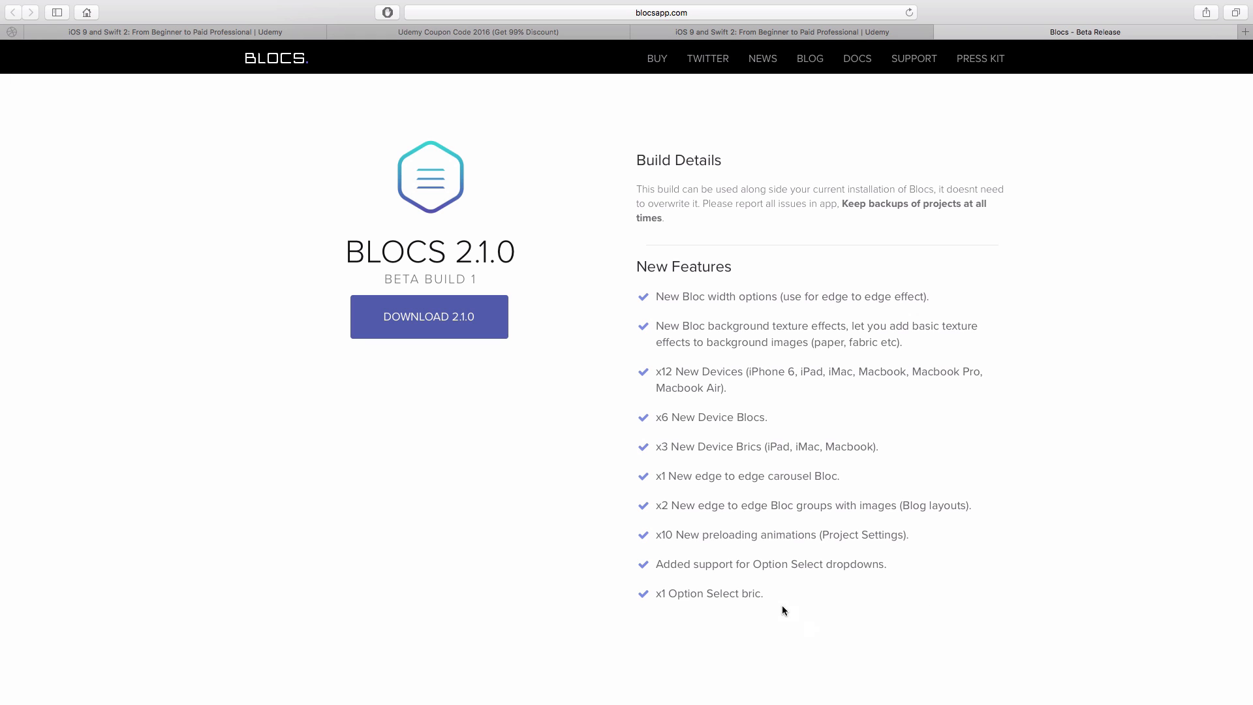
- Review the new features list for the Blocs 2.1.0 beta, and switch to the Blocs welcome window
left_click_drag(666, 300, 852, 376)
left_click(864, 446)
key("ctrl+Left")
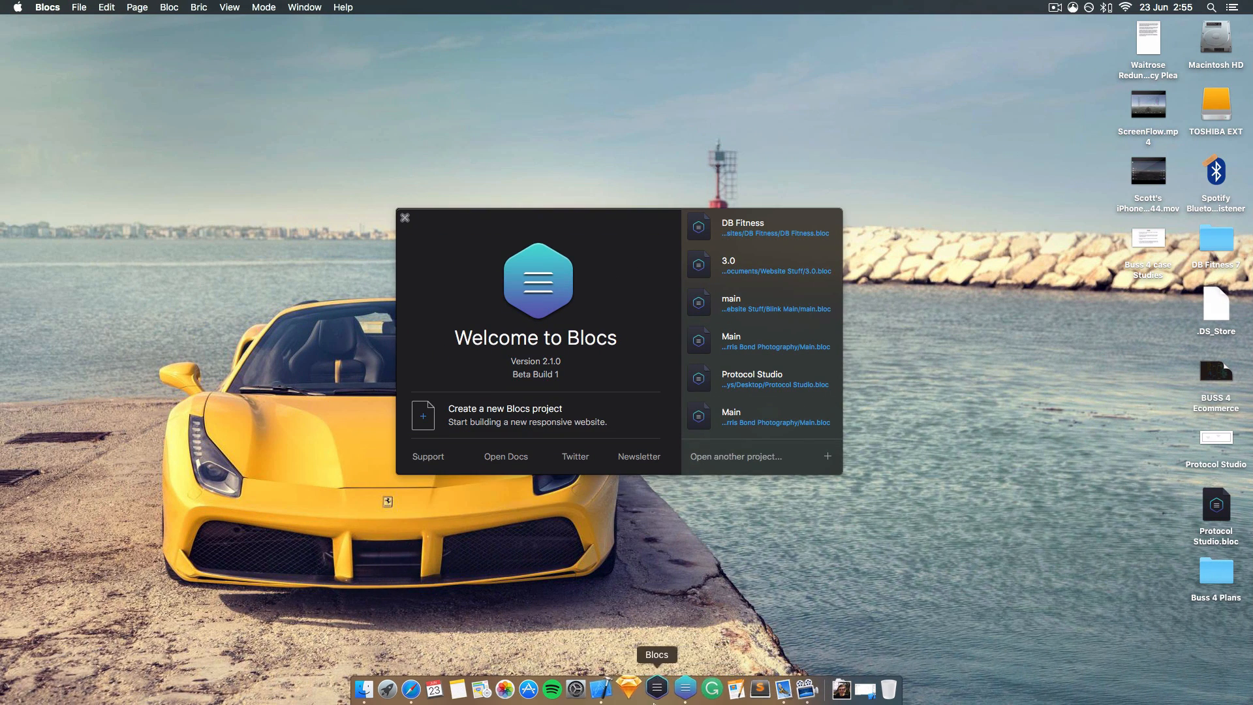
left_click(395, 691)
scroll(638, 546, "right", 3)
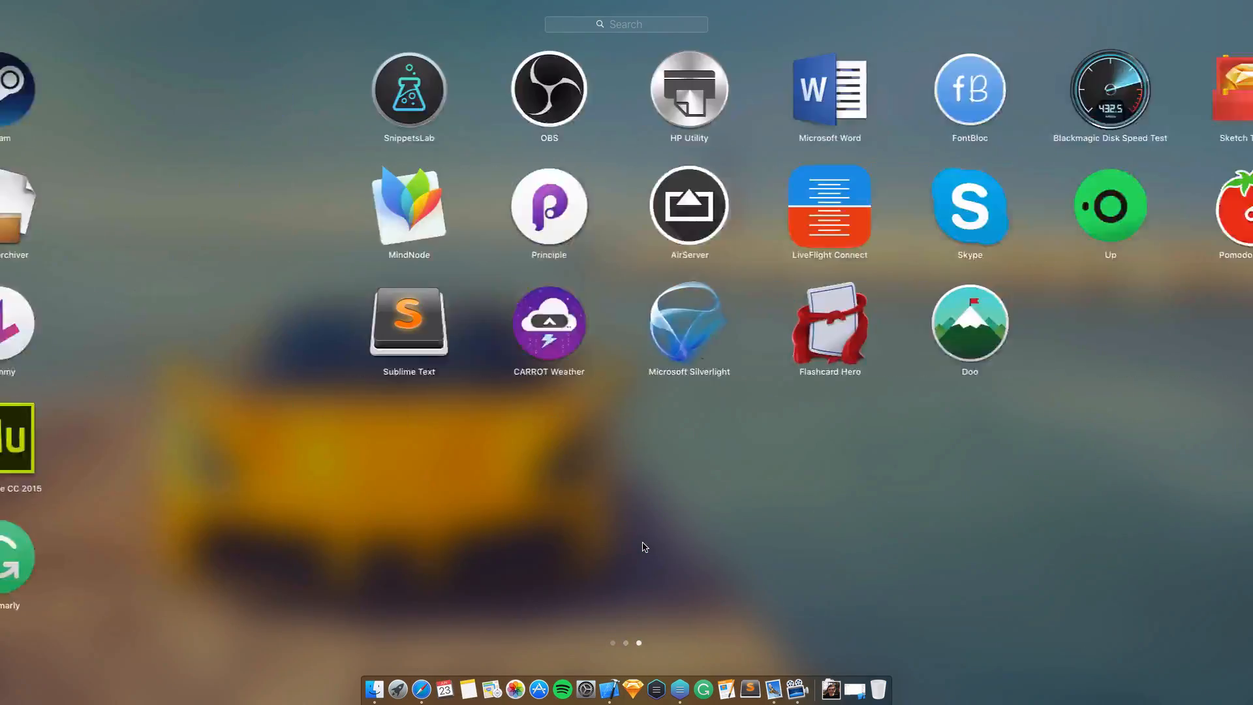
scroll(675, 474, "left", 6)
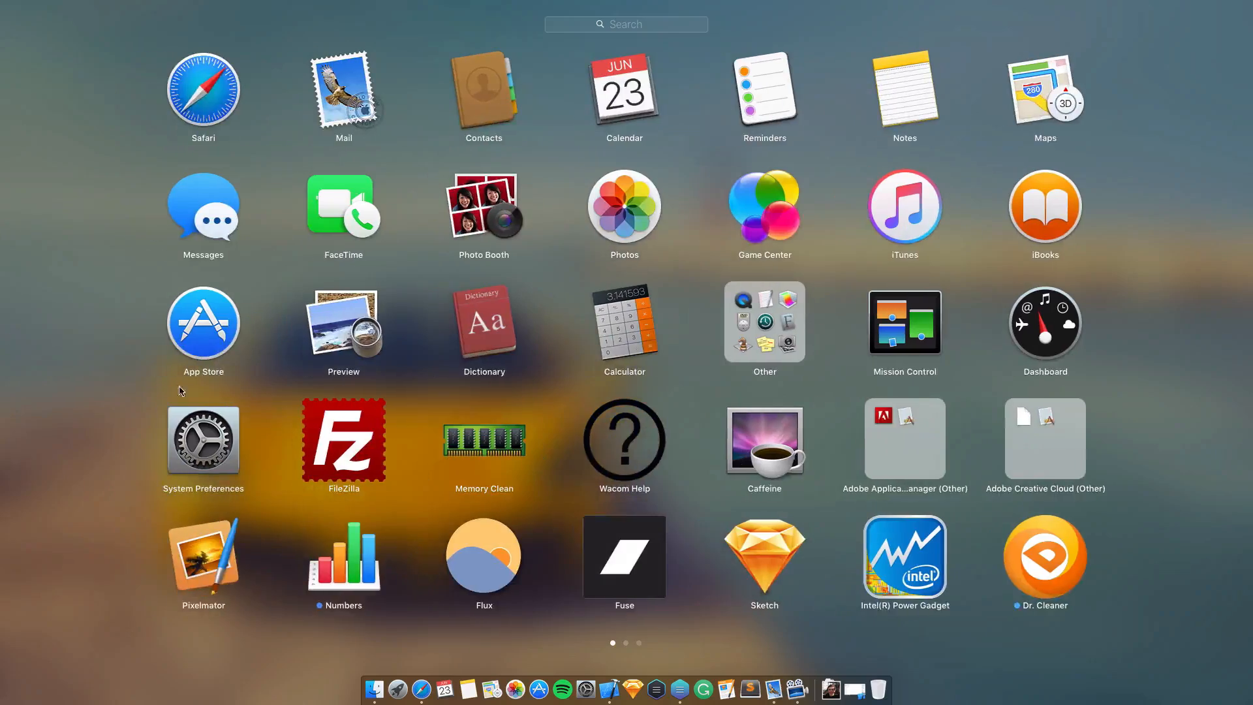
left_click(120, 378)
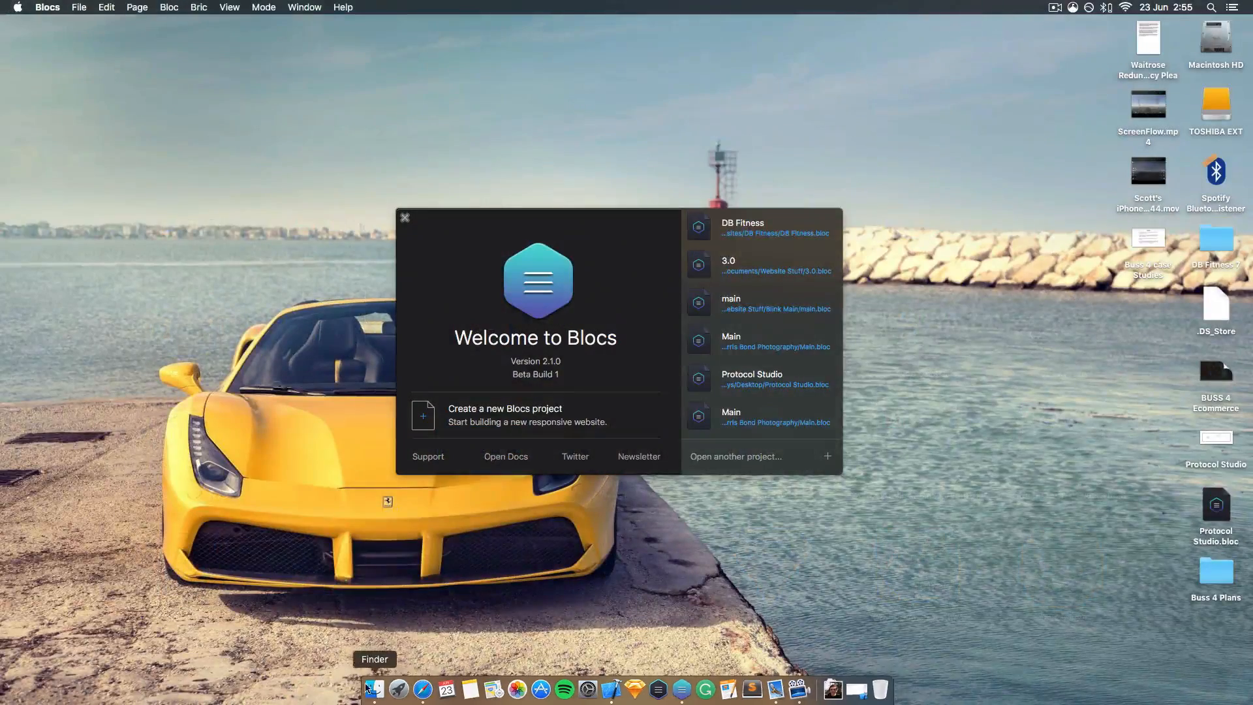
- Look through the Applications folder in Finder for the installed Blocs versions, and close the folder window
left_click(374, 689)
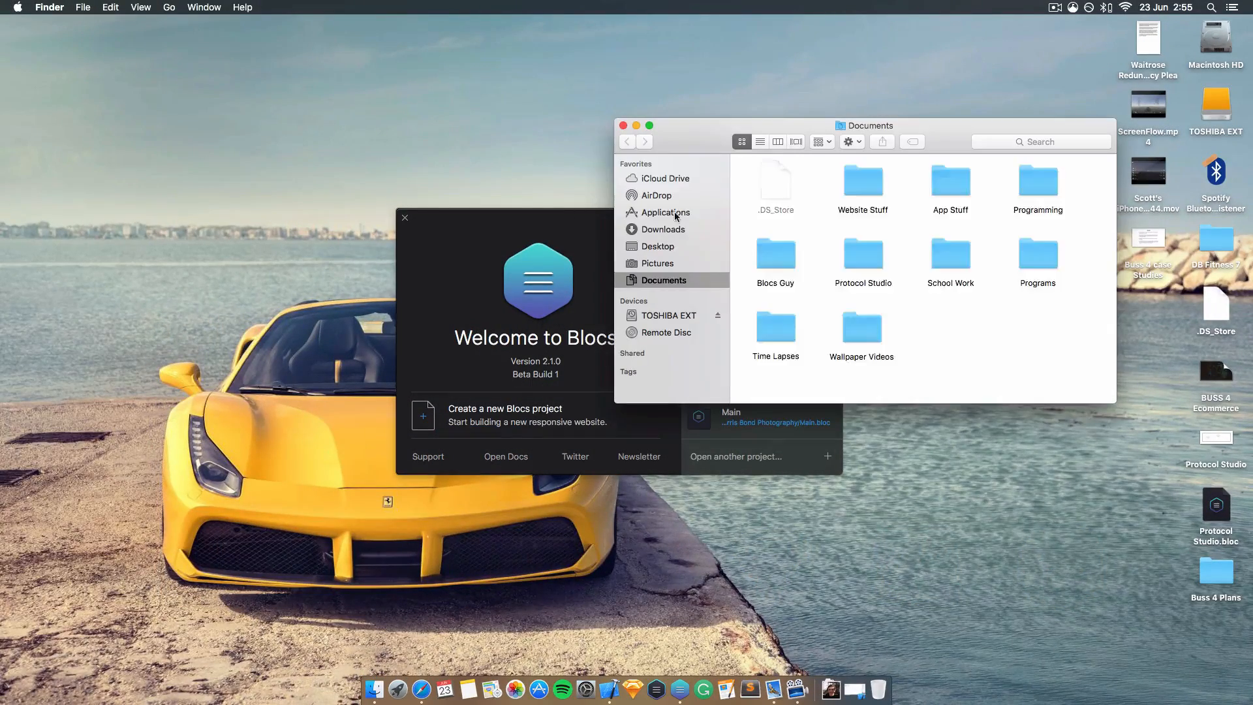
left_click(672, 215)
left_click_drag(710, 141, 414, 188)
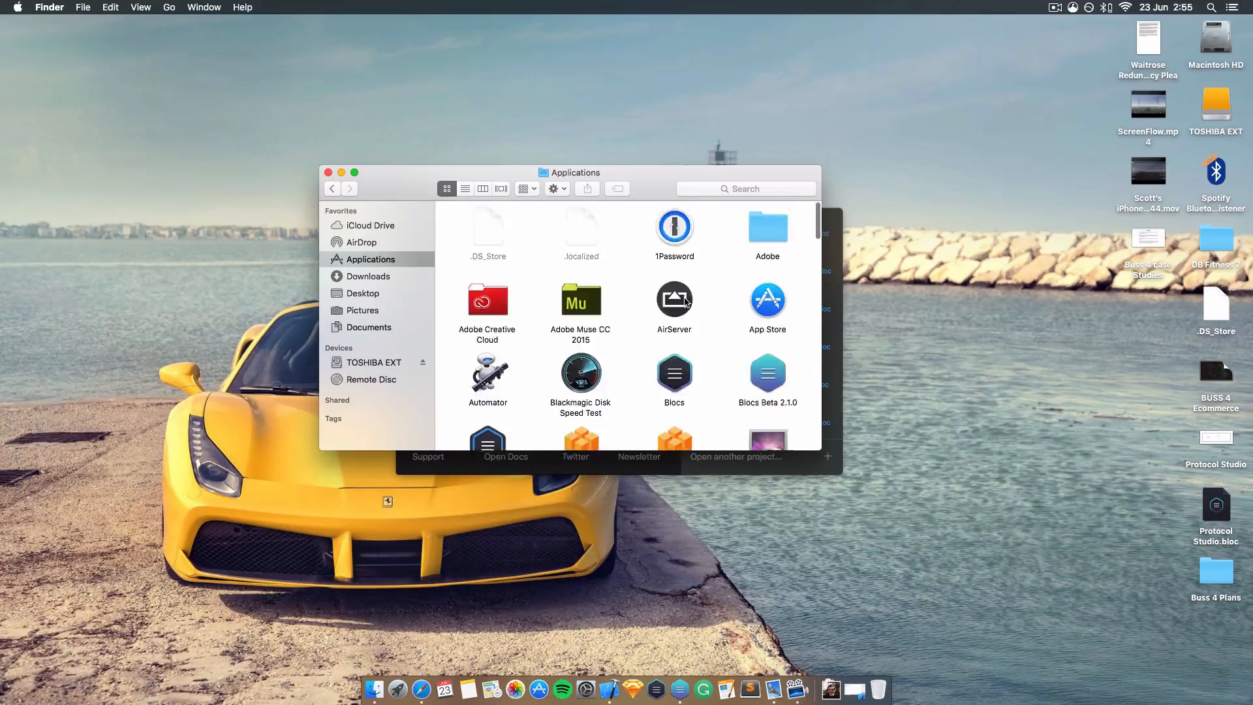
scroll(684, 302, "down", 2)
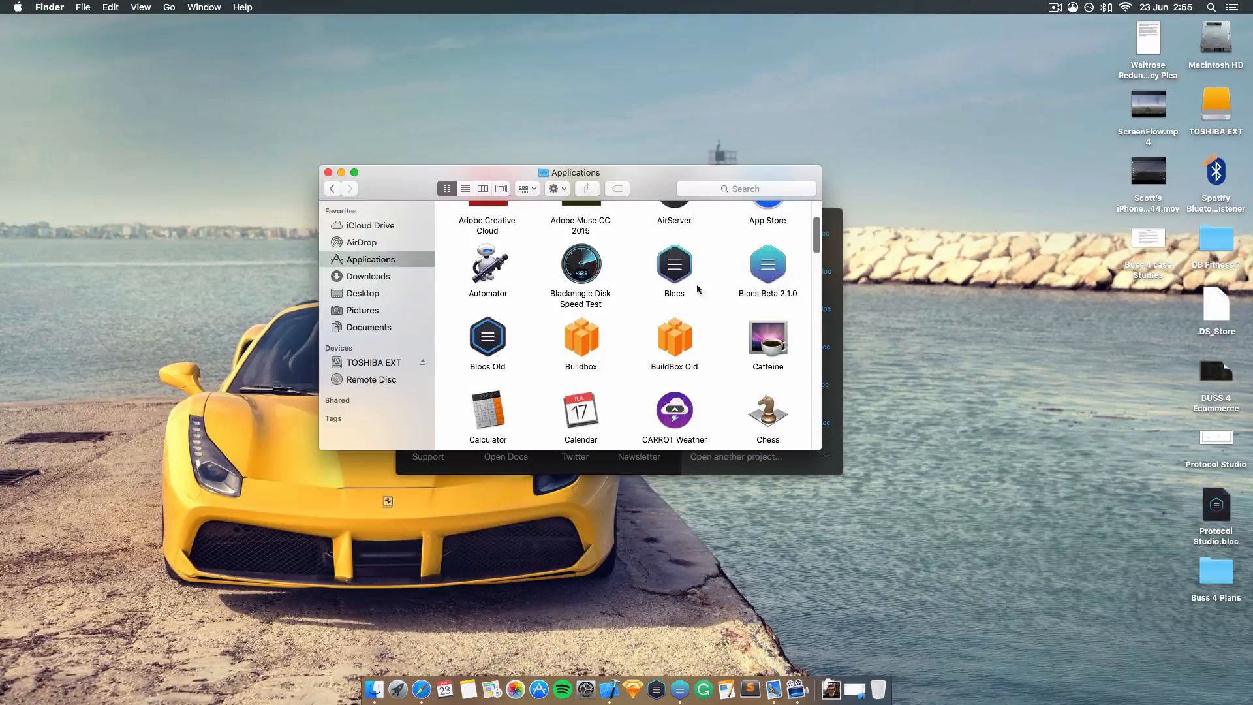
scroll(698, 289, "down", 1)
scroll(696, 300, "up", 3)
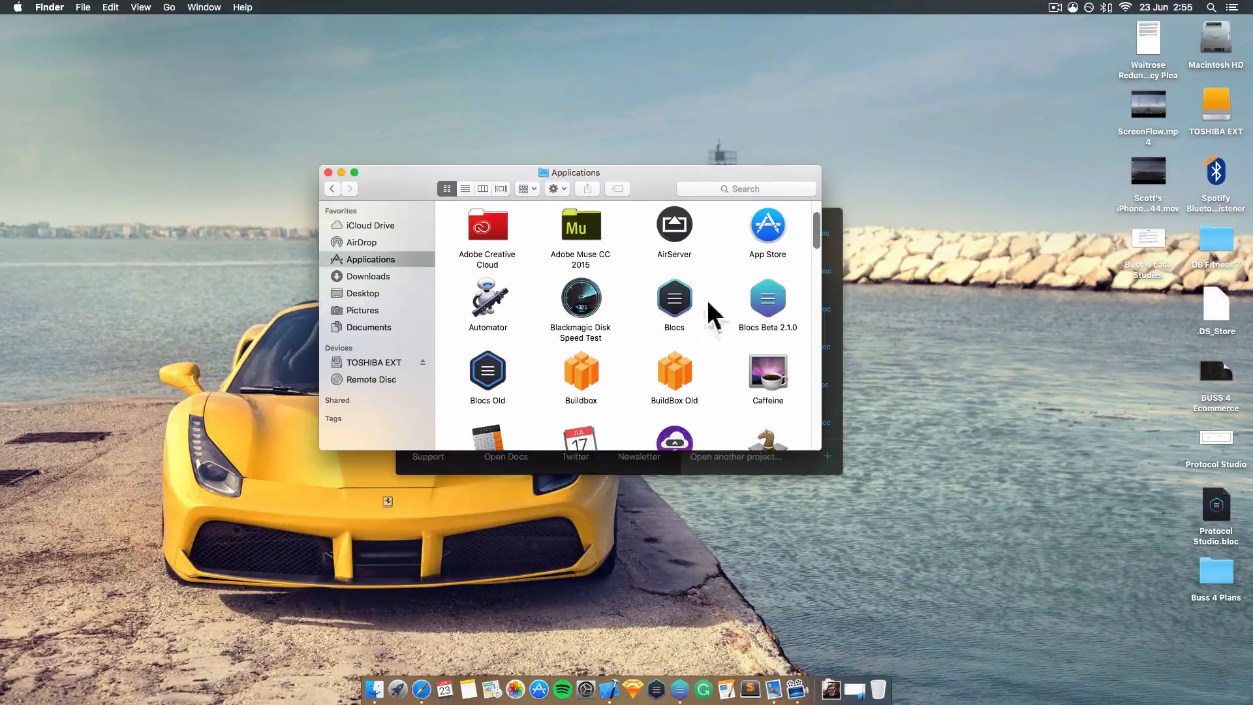
left_click(328, 172)
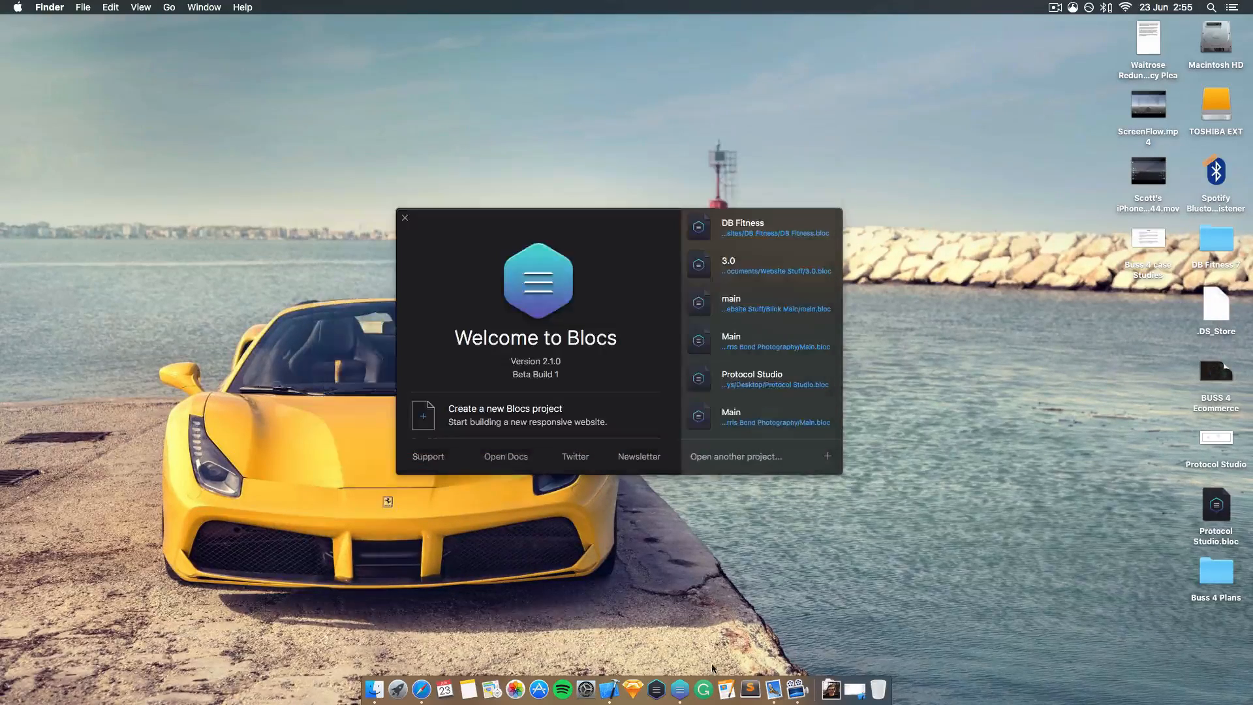
- Create a new project in Blocs and add the edge-to-edge carousel bloc to the empty page
left_click(597, 328)
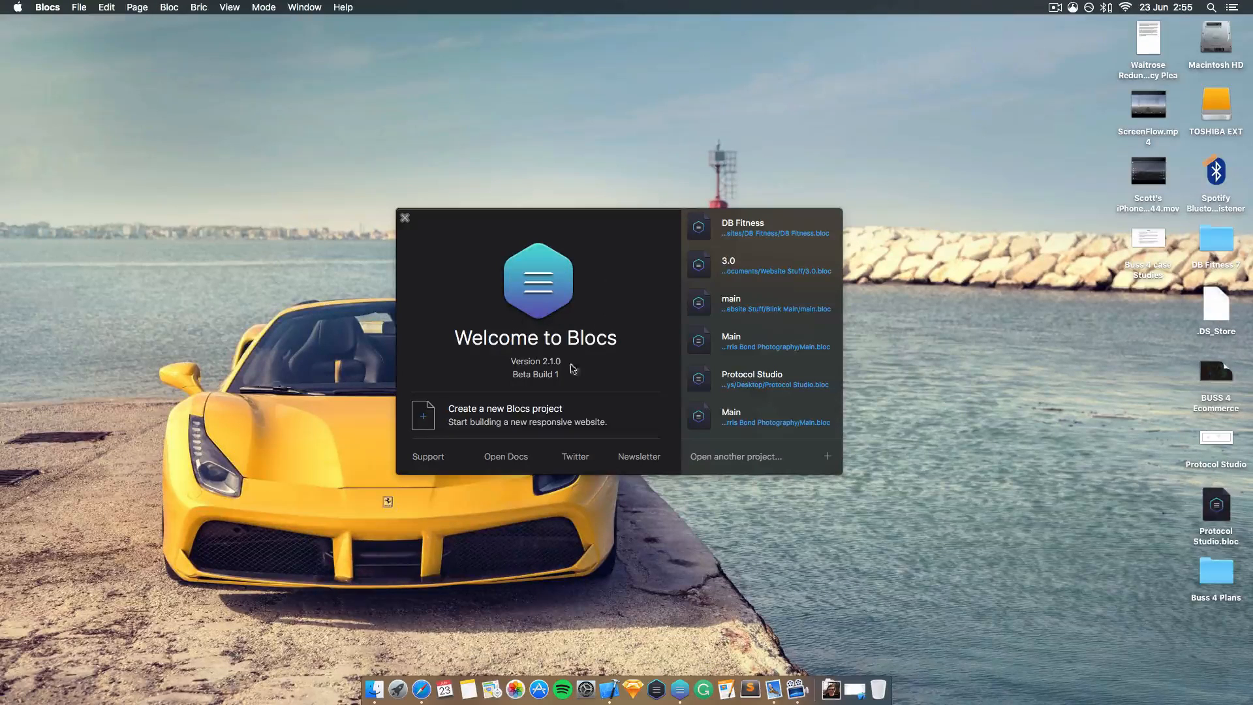
left_click(573, 416)
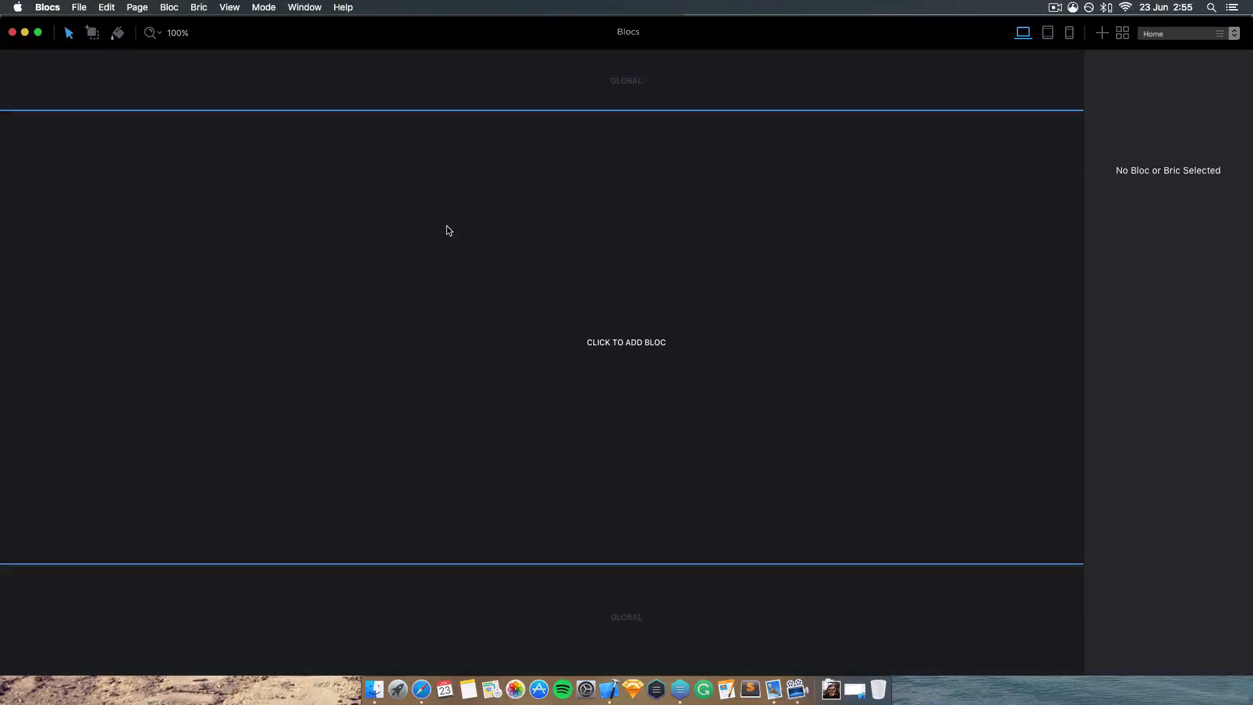
left_click(505, 220)
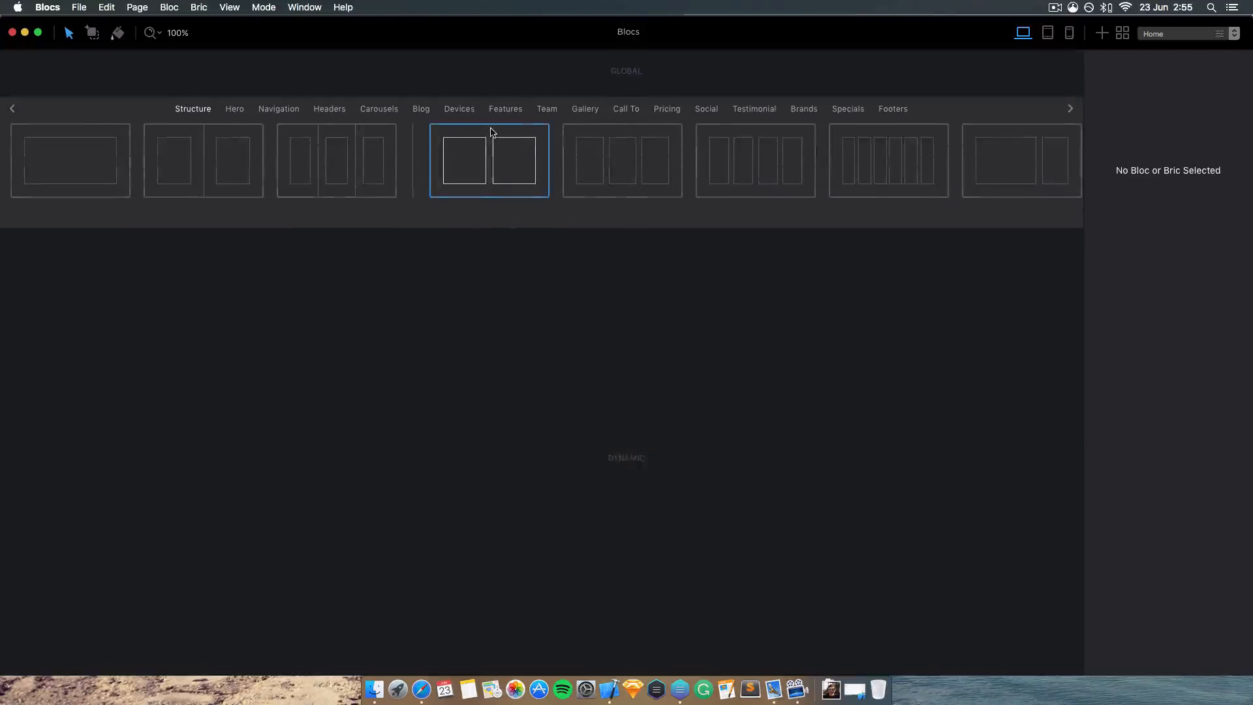
left_click(377, 118)
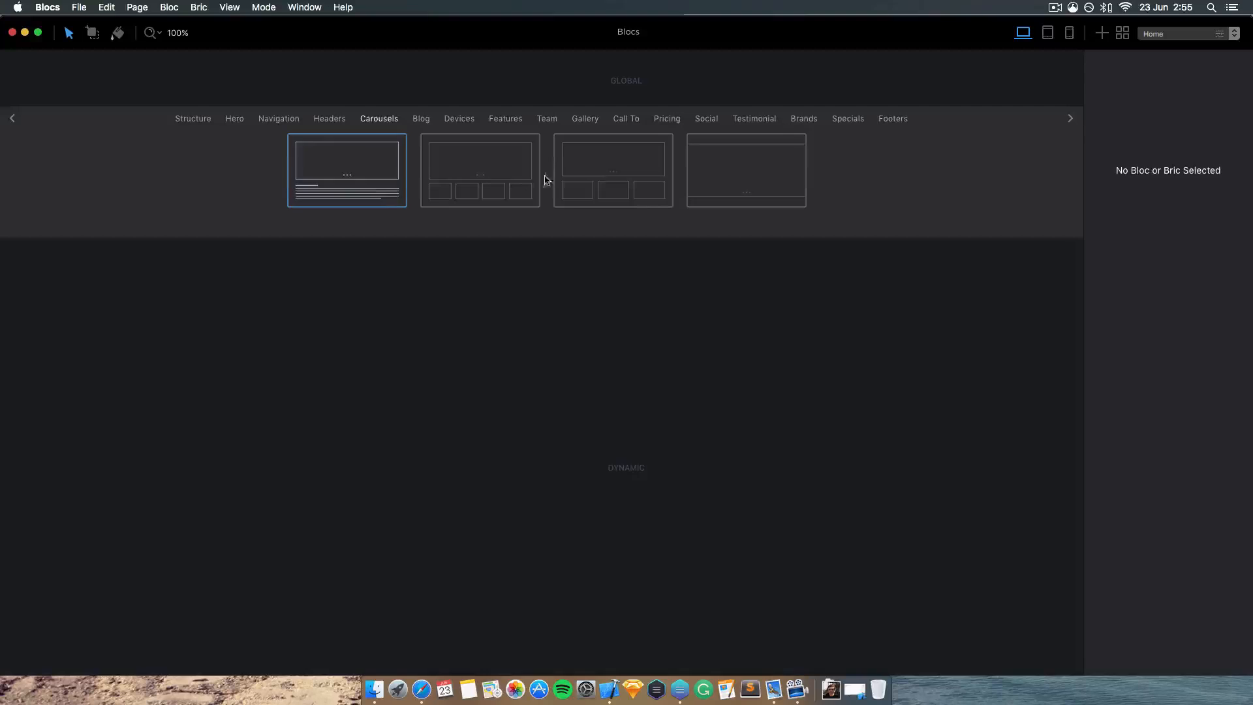
left_click(746, 182)
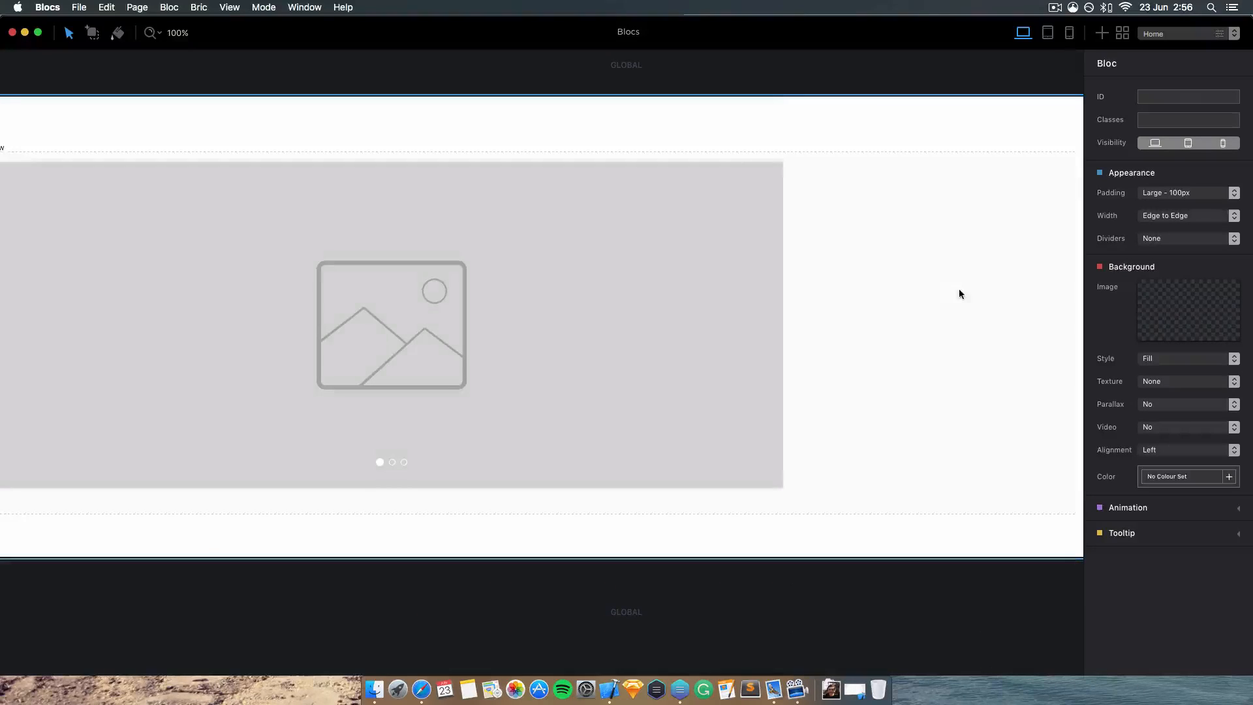
- Replace the carousel's first slide image with the blue mountains photo
left_click(736, 282)
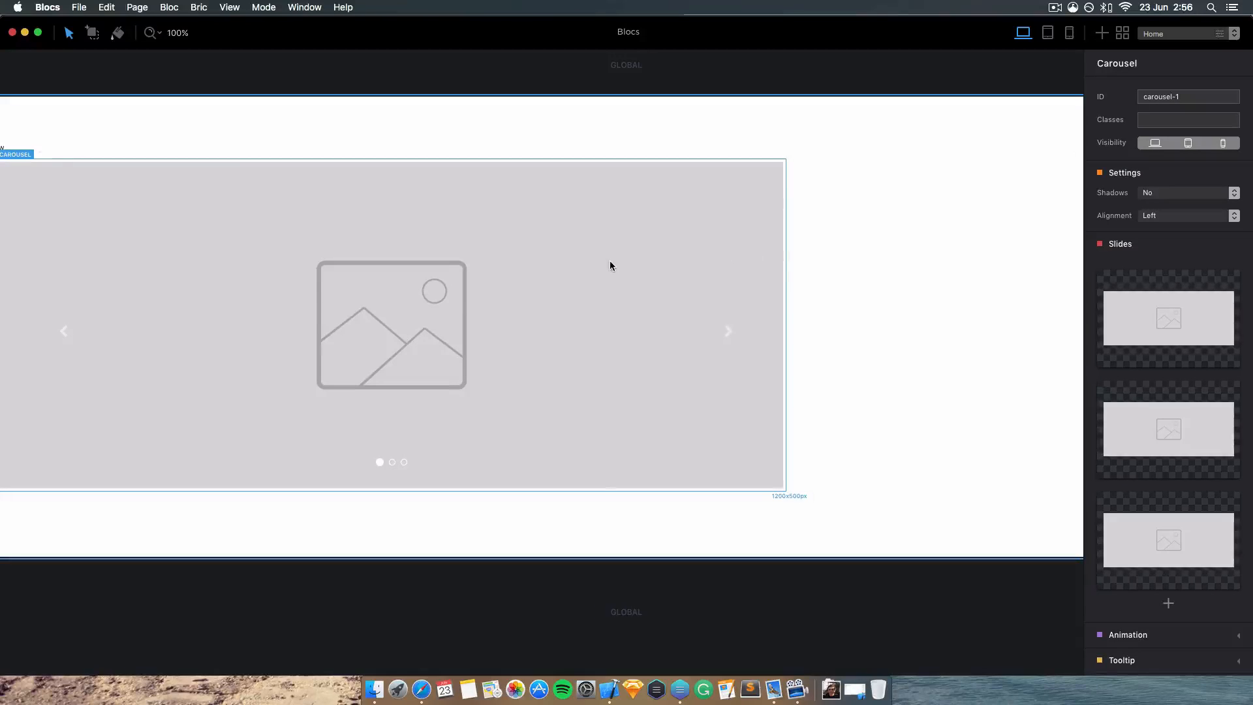
left_click(919, 367)
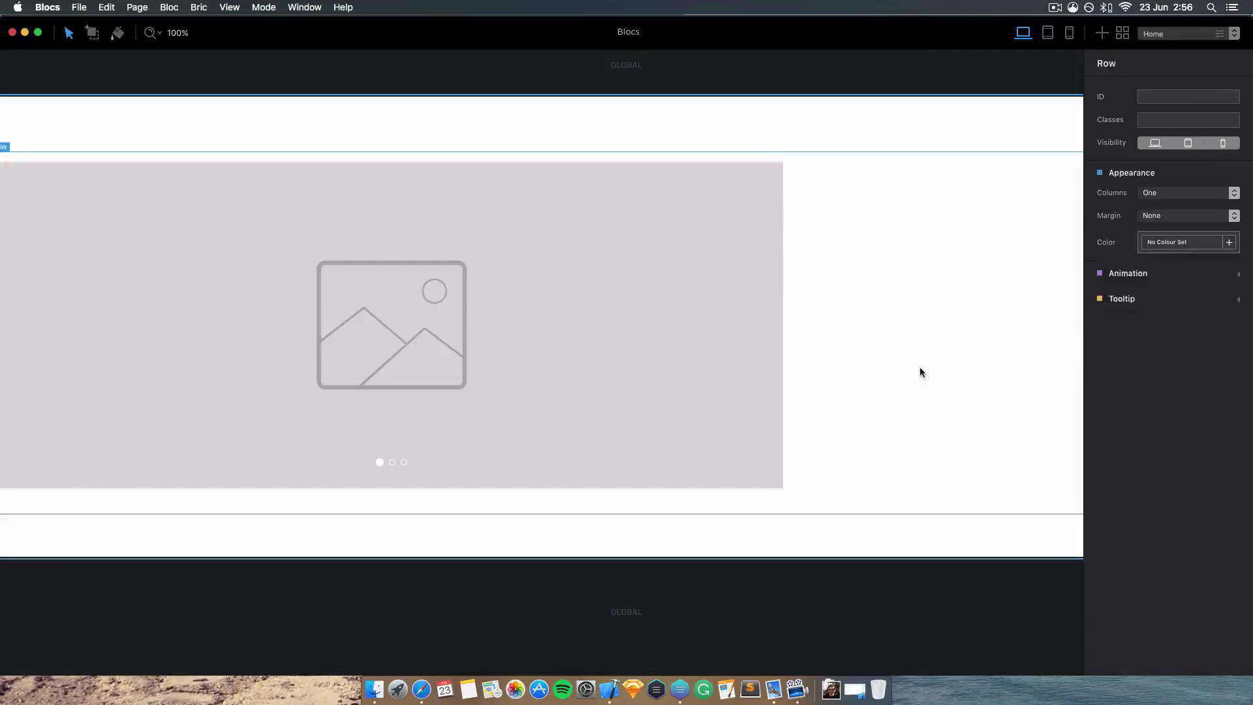
left_click(589, 276)
left_click(1168, 318)
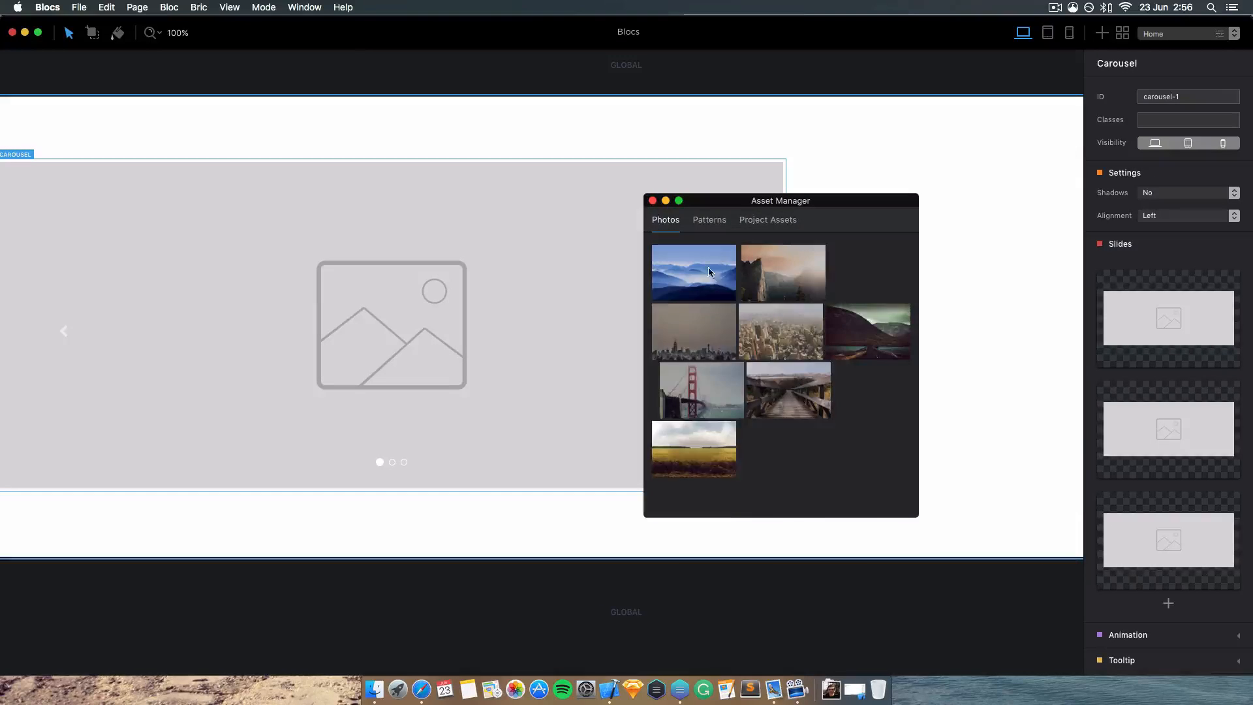
left_click(709, 271)
- Set the carousel's second slide to the forest photo and its third to the smartwatch photo, and close the Asset Manager
left_click(1171, 434)
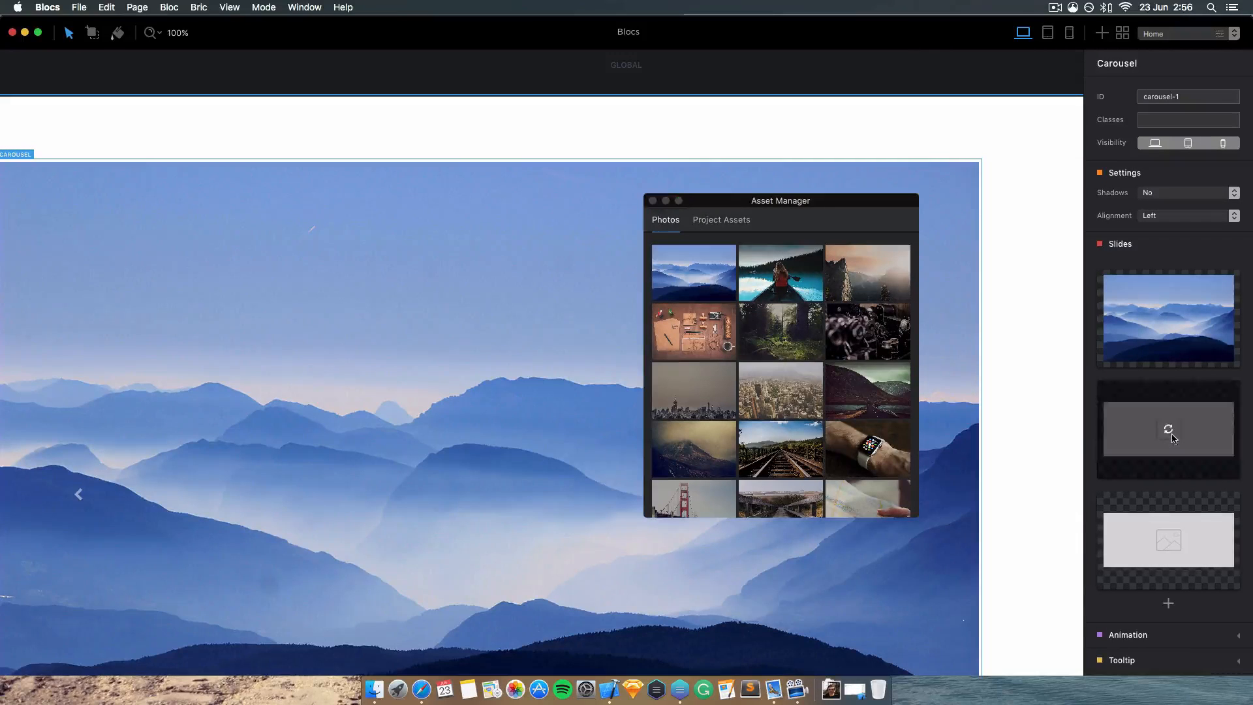
left_click(1188, 439)
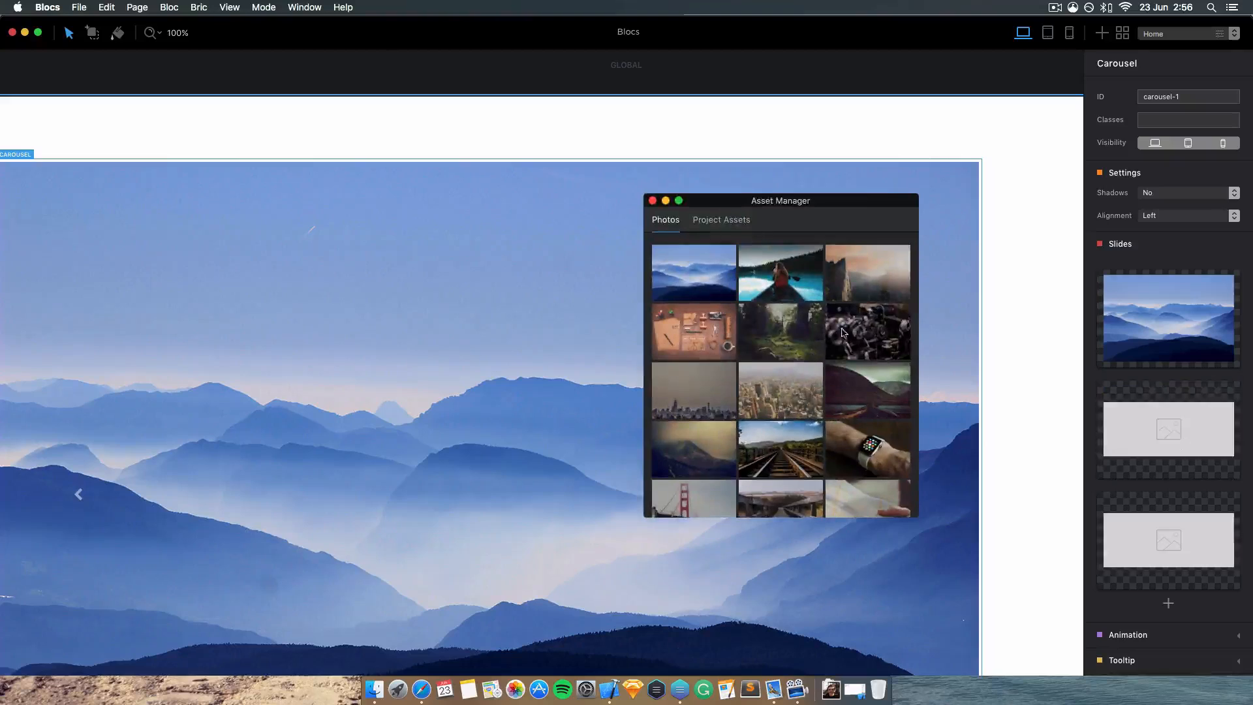
left_click(798, 335)
left_click(1132, 548)
left_click(1145, 534)
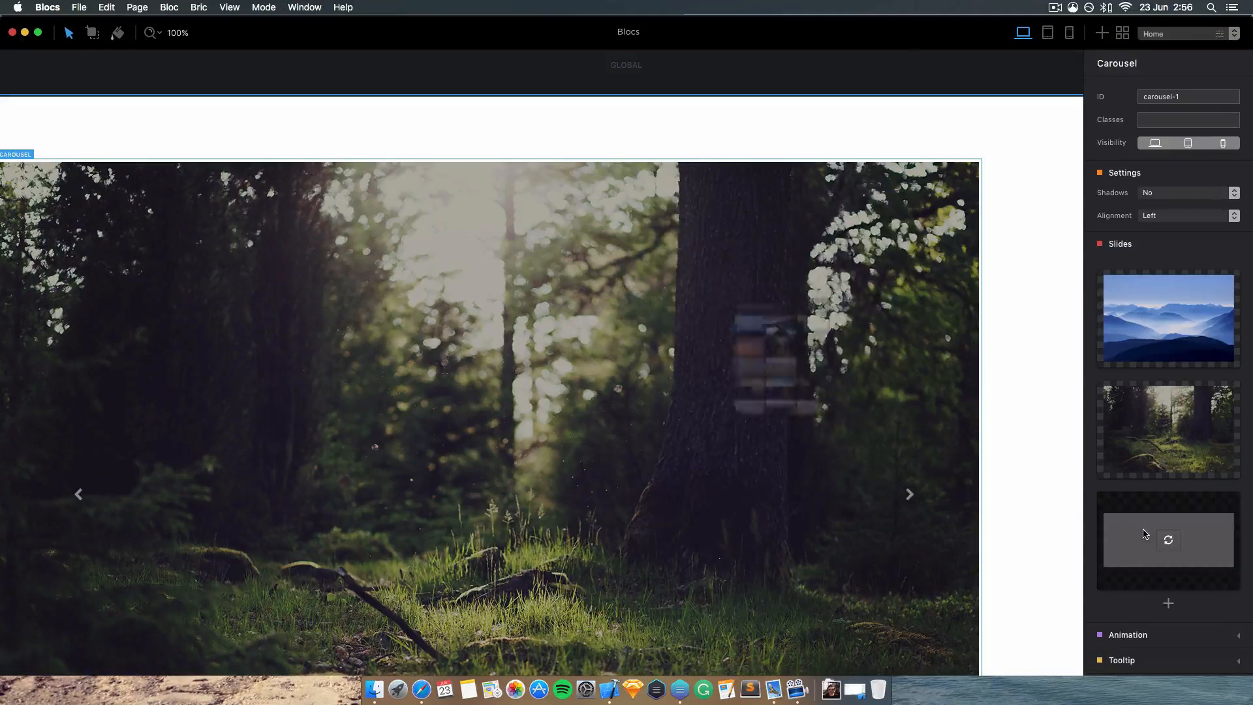
left_click(868, 451)
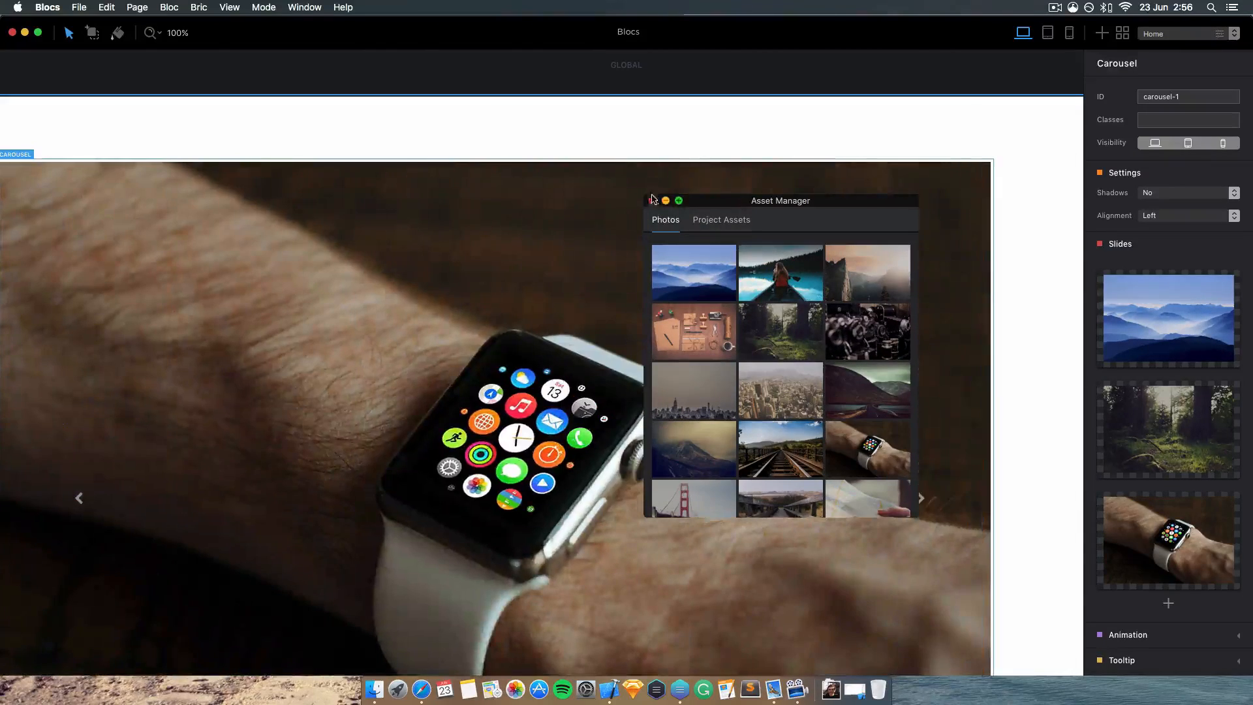
left_click(653, 199)
- Set the carousel's alignment to Center
scroll(890, 311, "down", 3)
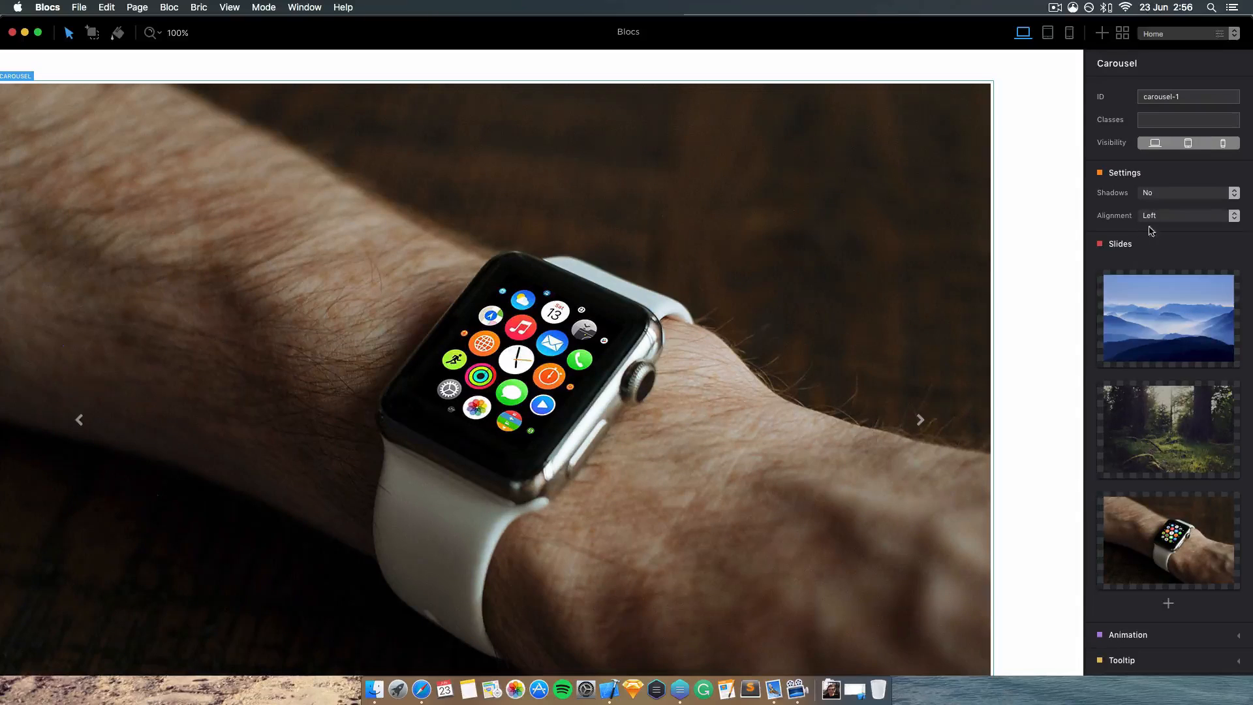
left_click(1175, 215)
left_click(1152, 227)
scroll(897, 214, "up", 3)
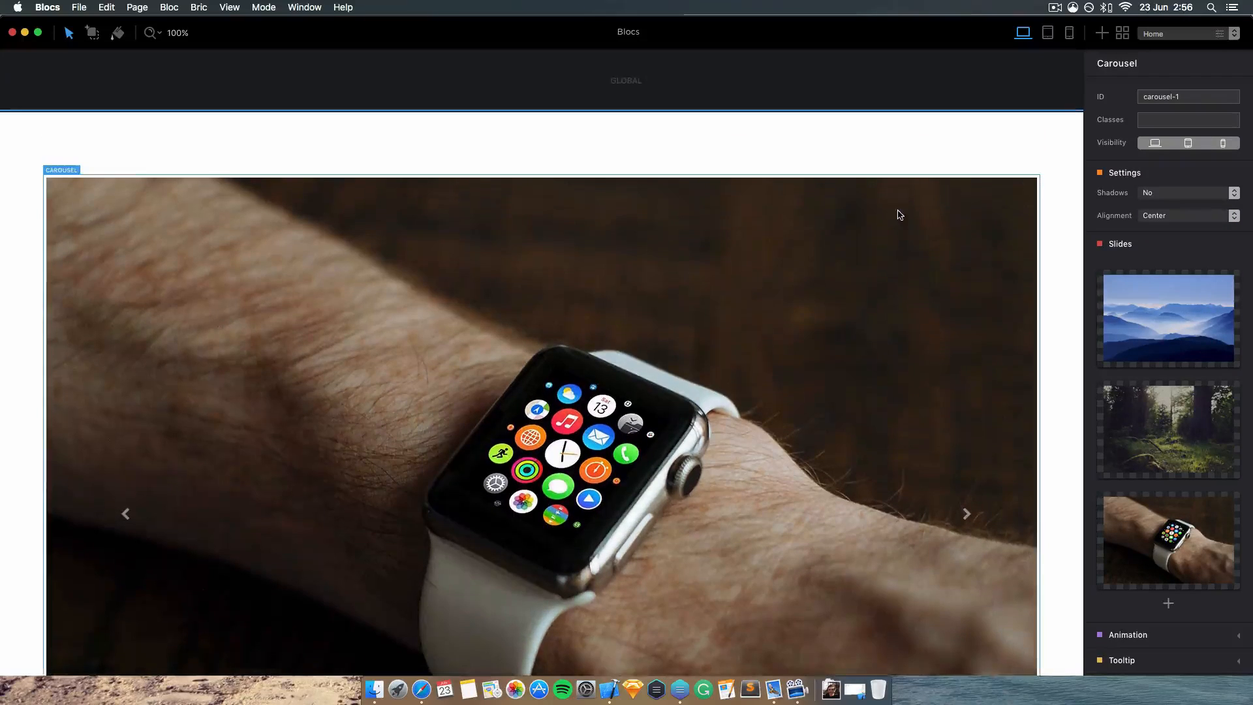
- Preview the page in Safari and advance the carousel to its next slide
scroll(900, 214, "down", 1)
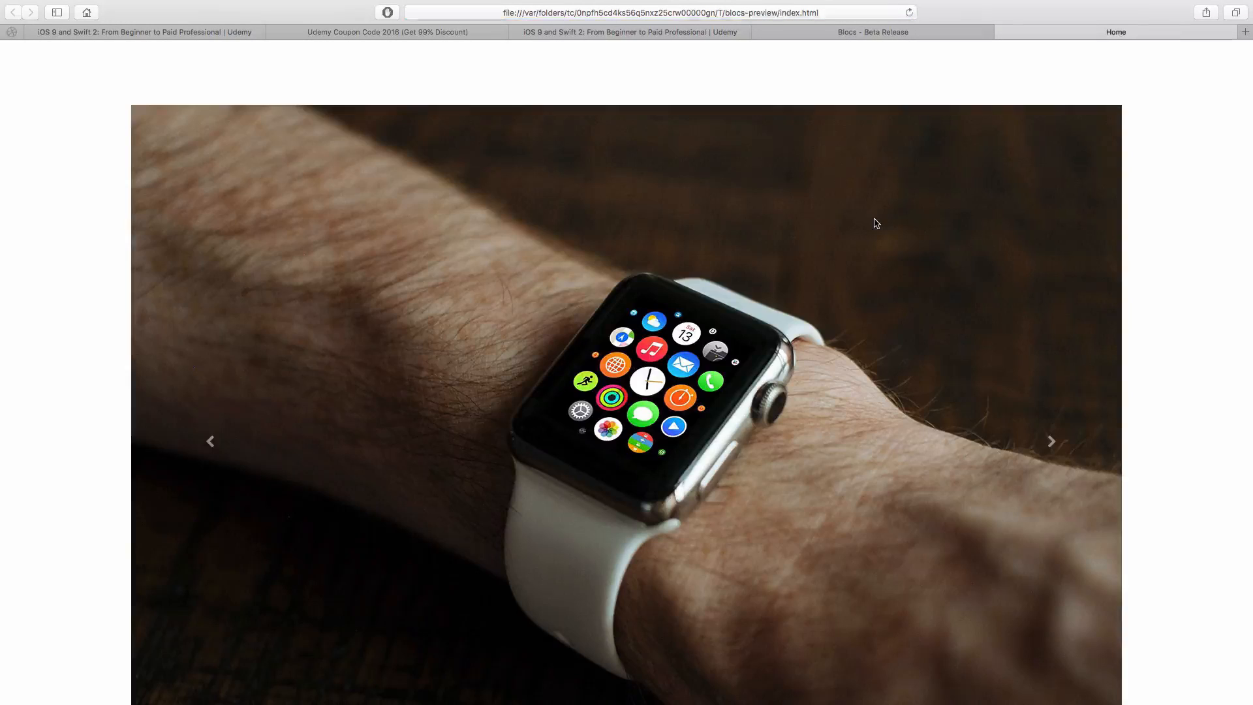
scroll(876, 224, "down", 4)
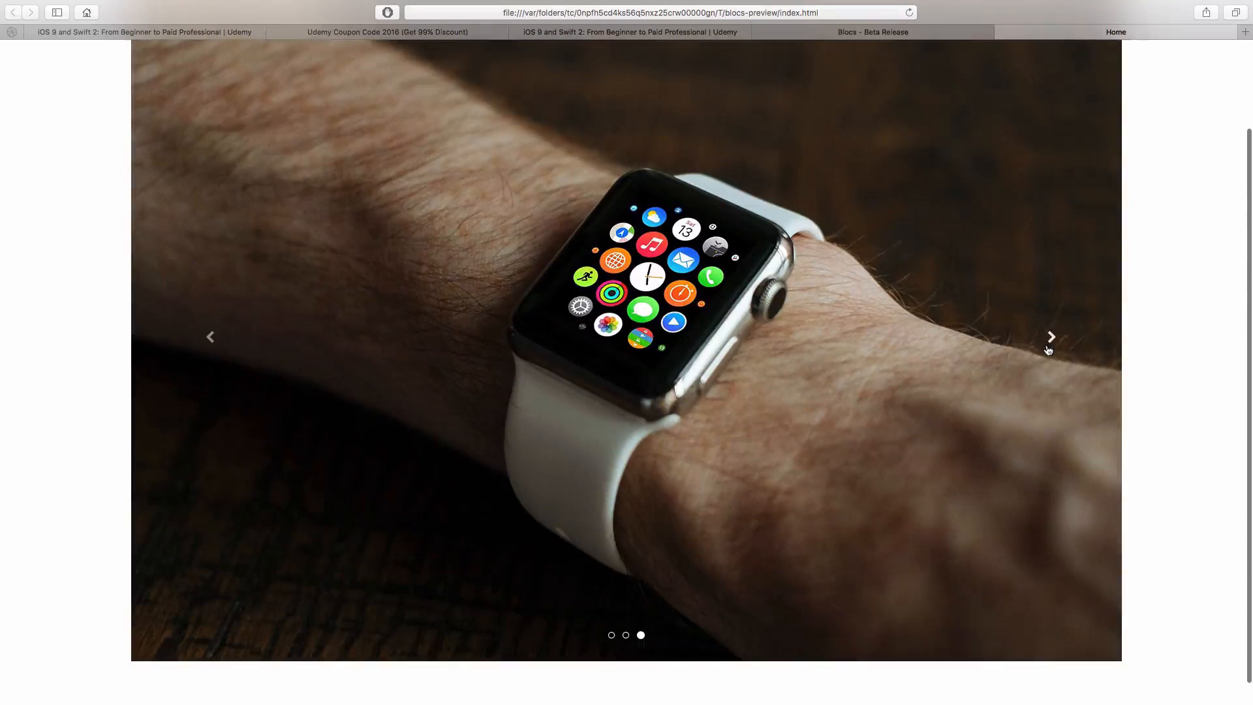
left_click(1049, 350)
scroll(1018, 287, "up", 3)
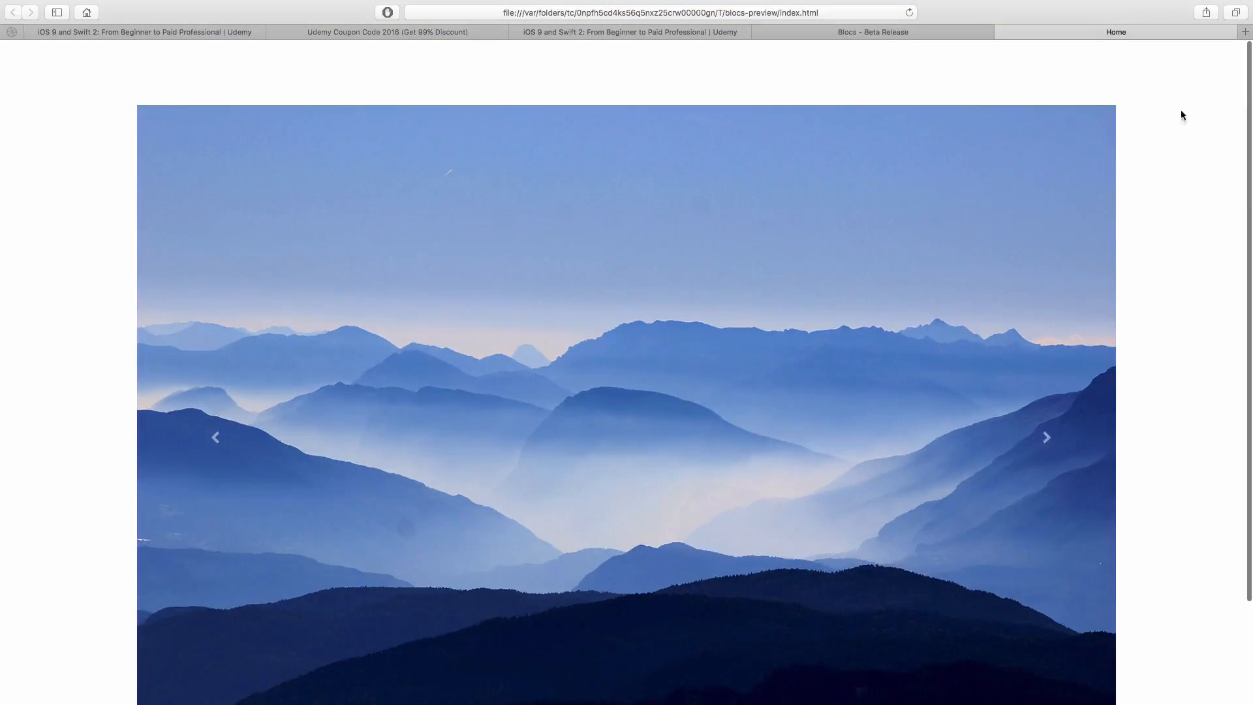
- Take the preview out of full screen, narrow its window, and cycle through the carousel slides
left_click(37, 26)
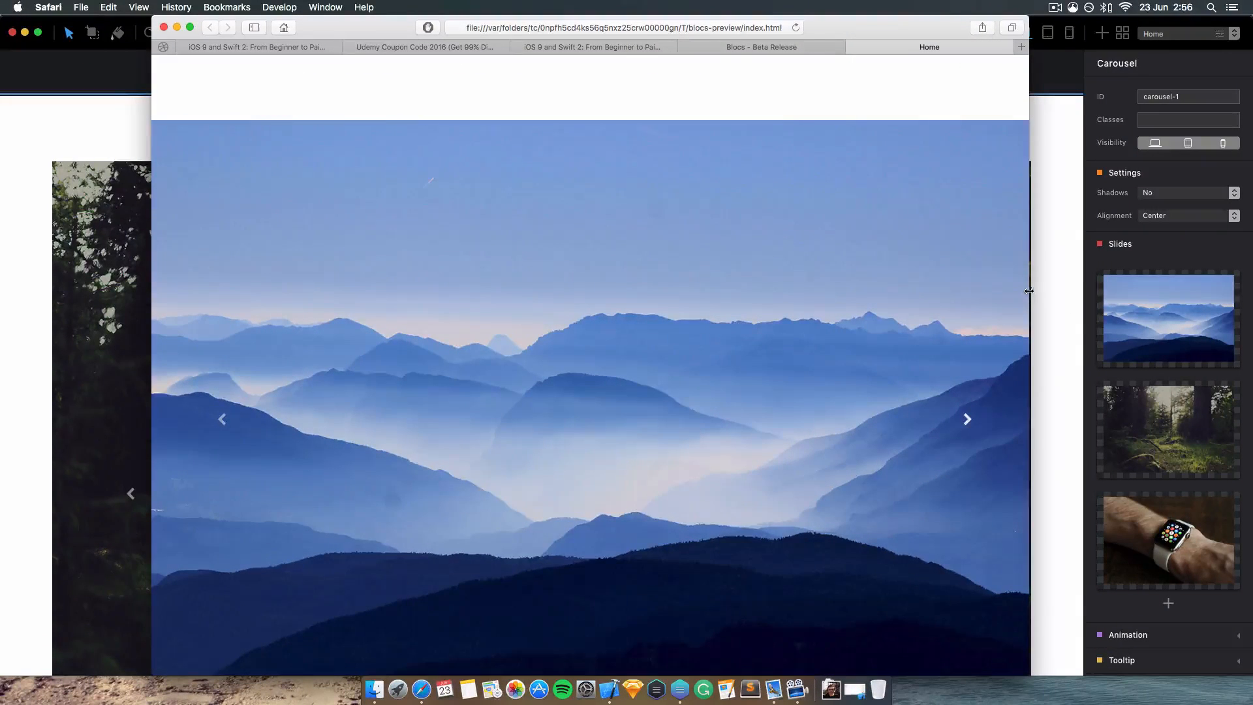
left_click_drag(1030, 292, 1003, 366)
left_click(946, 410)
left_click(951, 411)
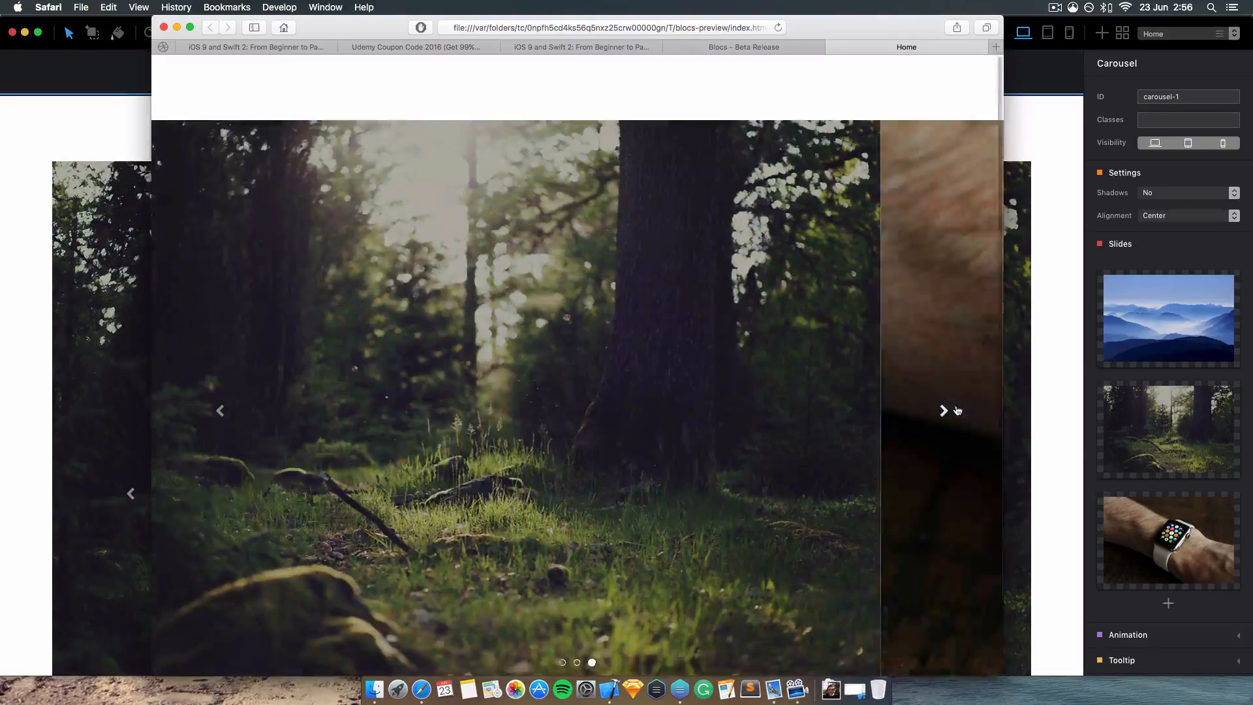
left_click(958, 410)
left_click(957, 410)
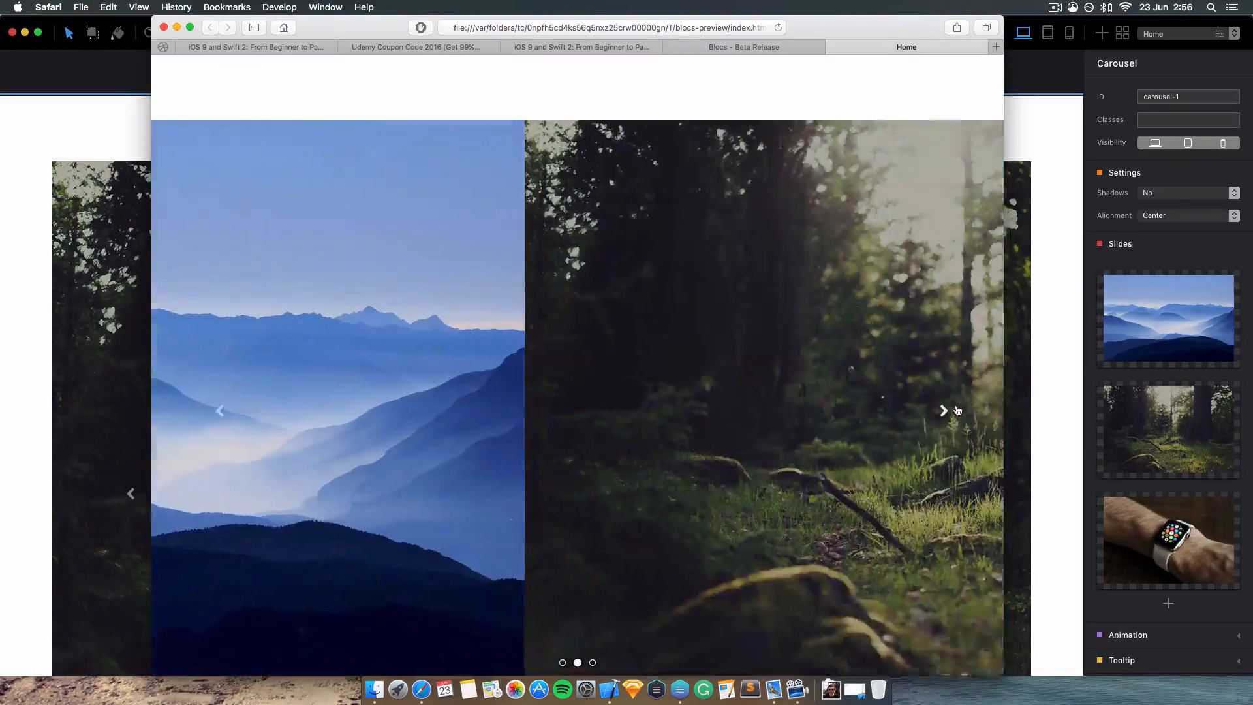
left_click(958, 410)
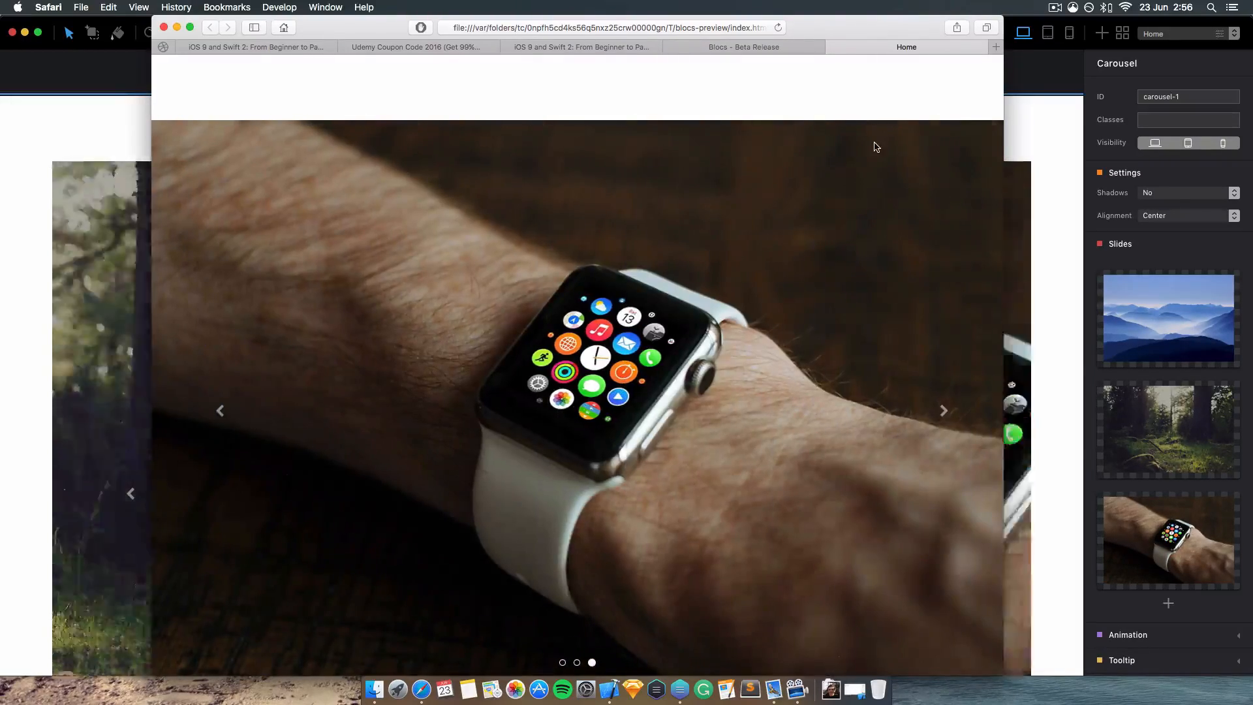
- Close the preview tab and delete the carousel bloc from the page in Blocs
left_click(832, 47)
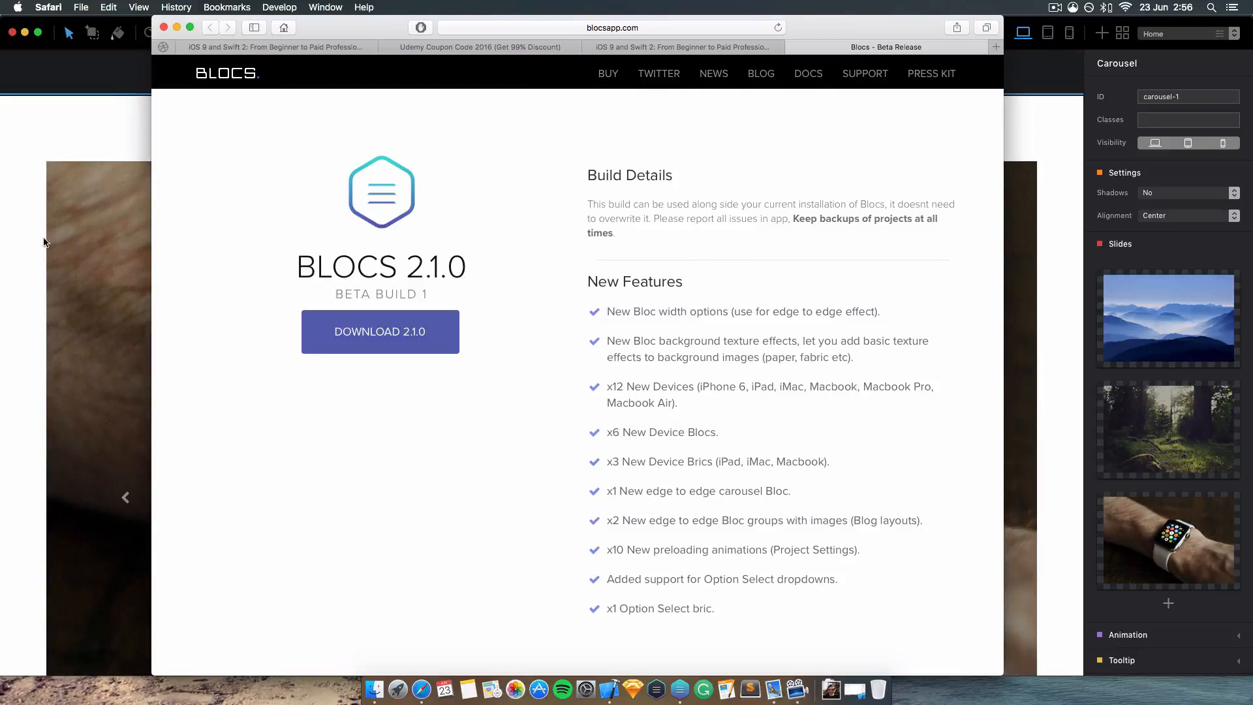
left_click(72, 236)
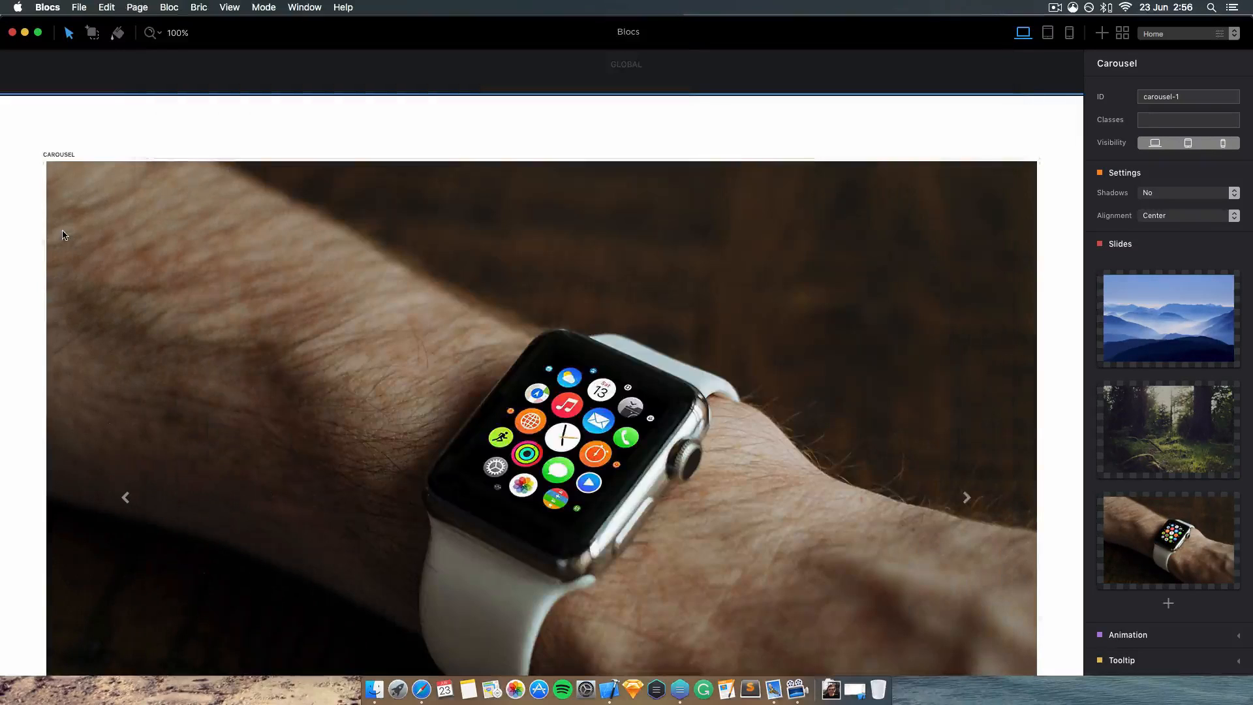
left_click(35, 128)
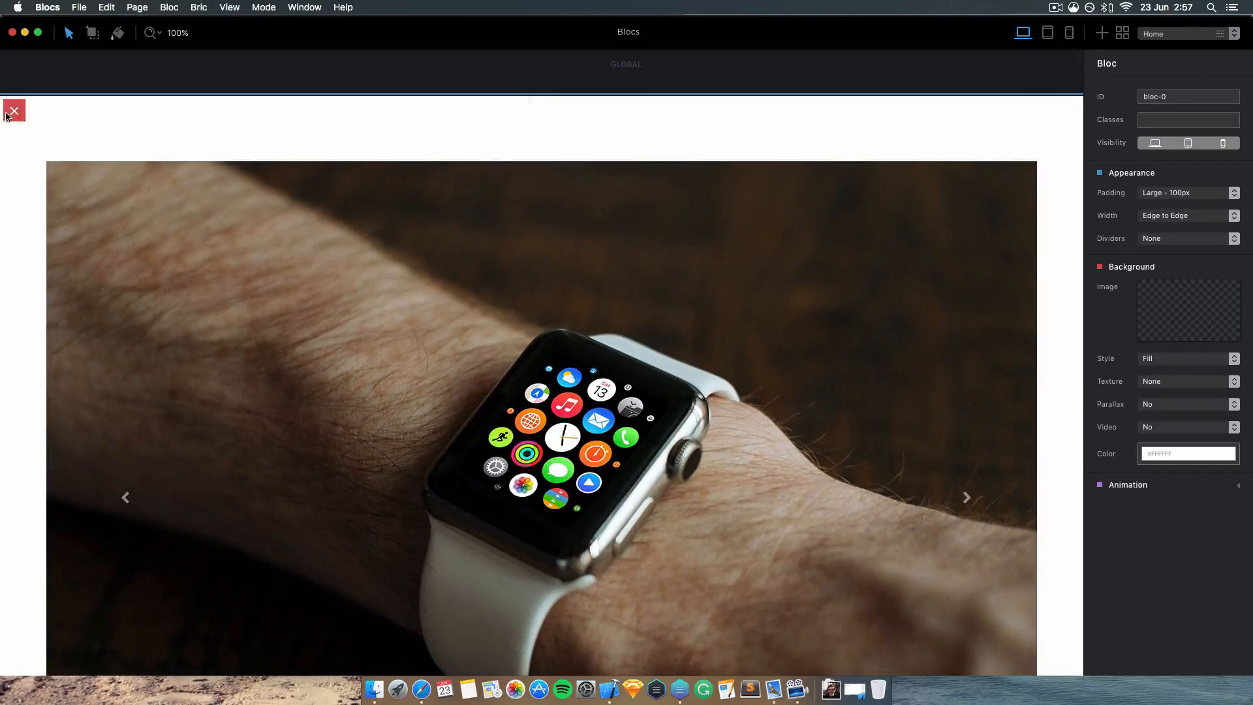
left_click(6, 116)
- Add a single-column structure bloc to the empty page and select that bloc
left_click(498, 213)
left_click(81, 168)
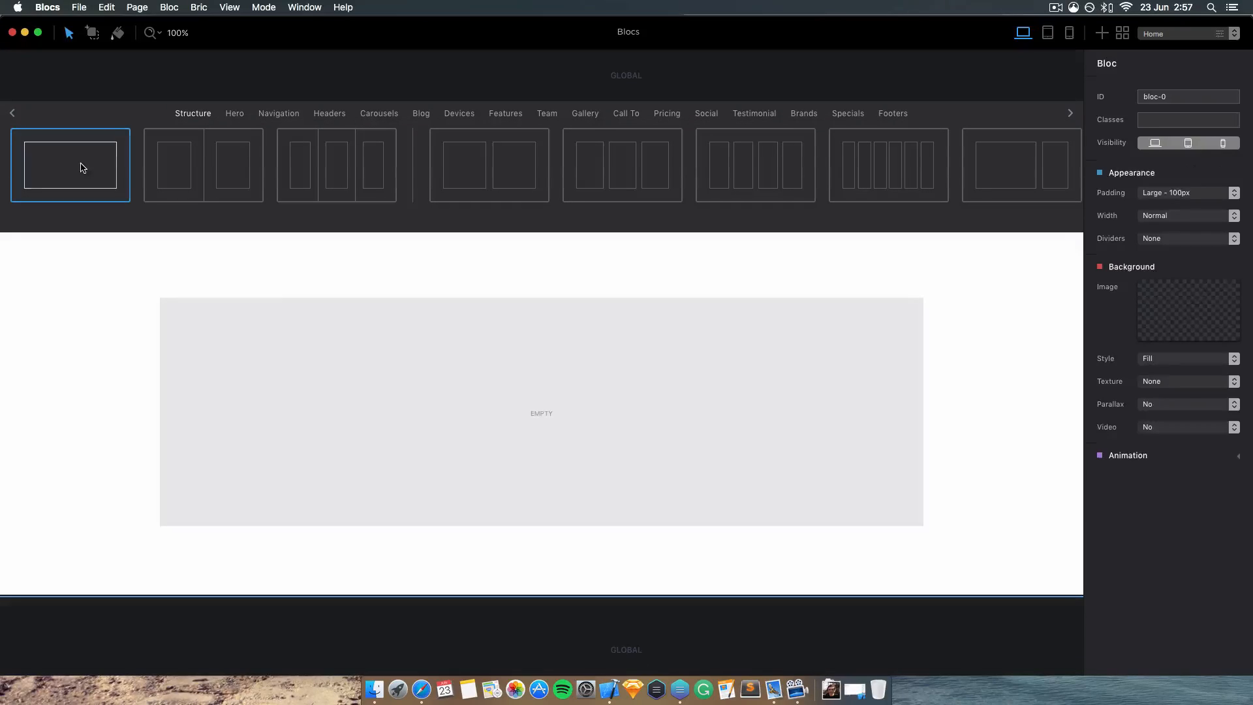
left_click(1028, 318)
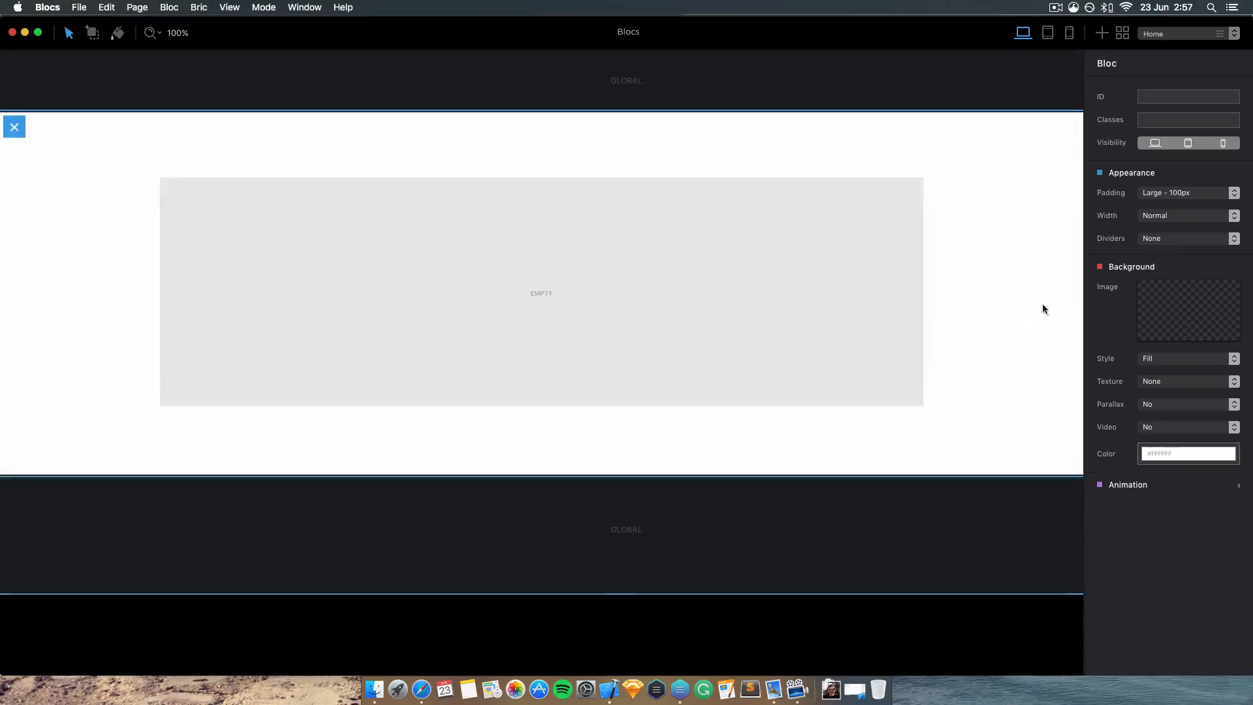
- Set the single-column bloc's width to Edge to Edge, and return it to Normal
left_click(1179, 216)
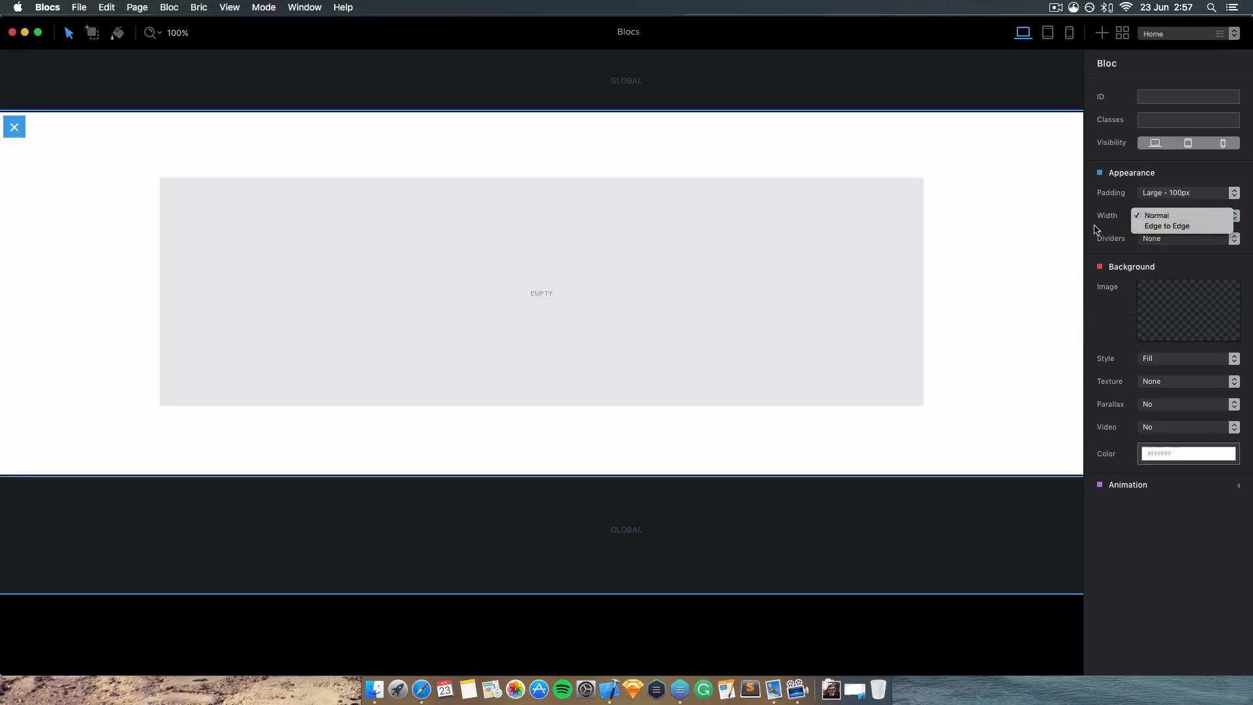
left_click(1156, 216)
left_click(1156, 221)
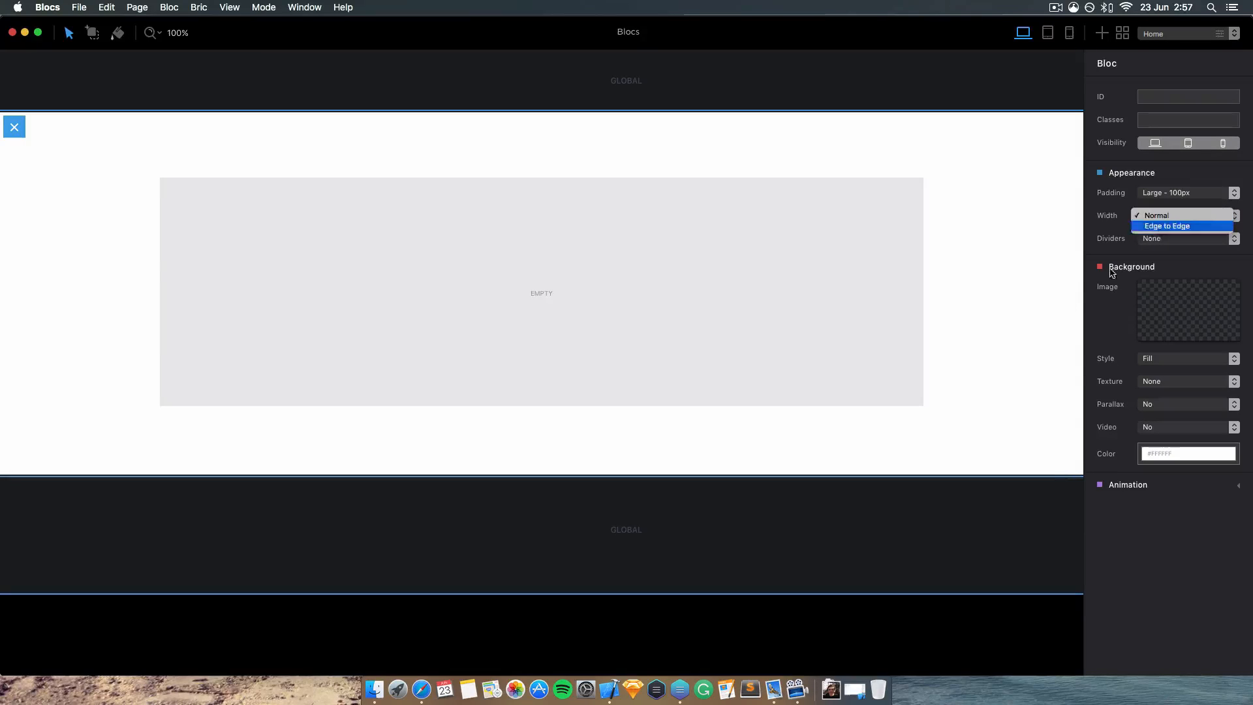
key("Return")
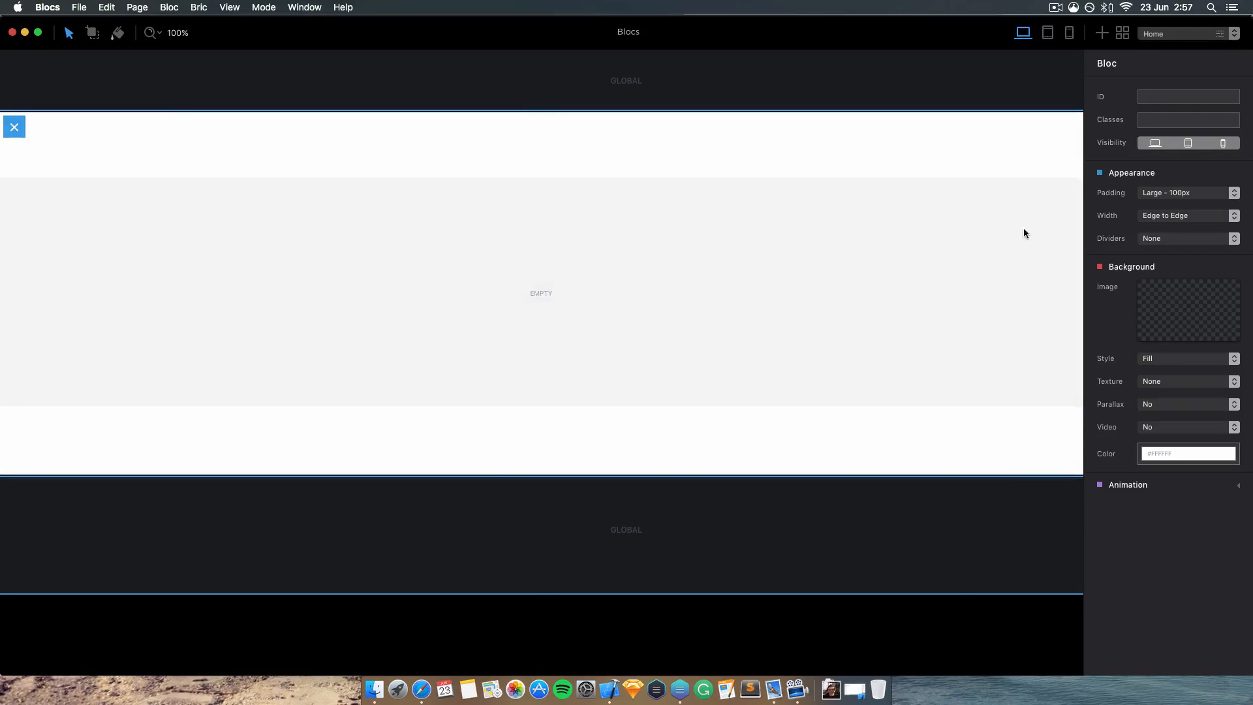
left_click(1190, 216)
left_click(1154, 204)
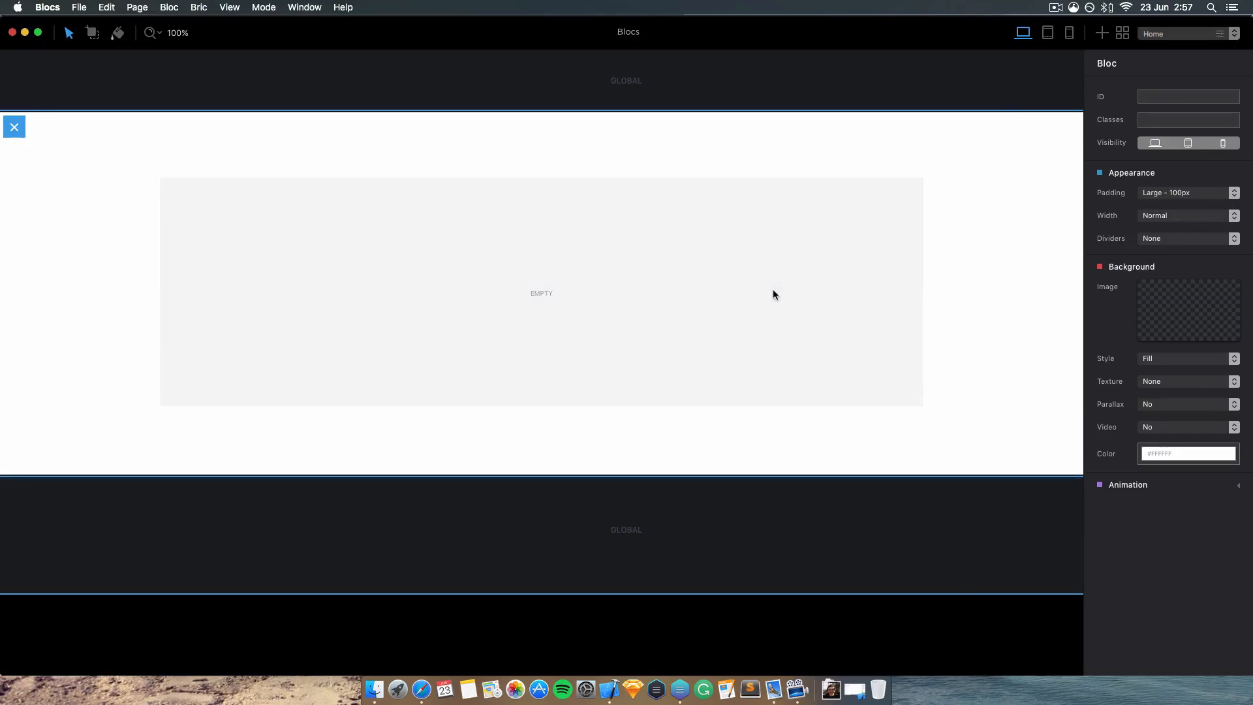
- Replace the single-column bloc with an undivided two-column structure bloc and set its width to Edge to Edge
left_click(13, 129)
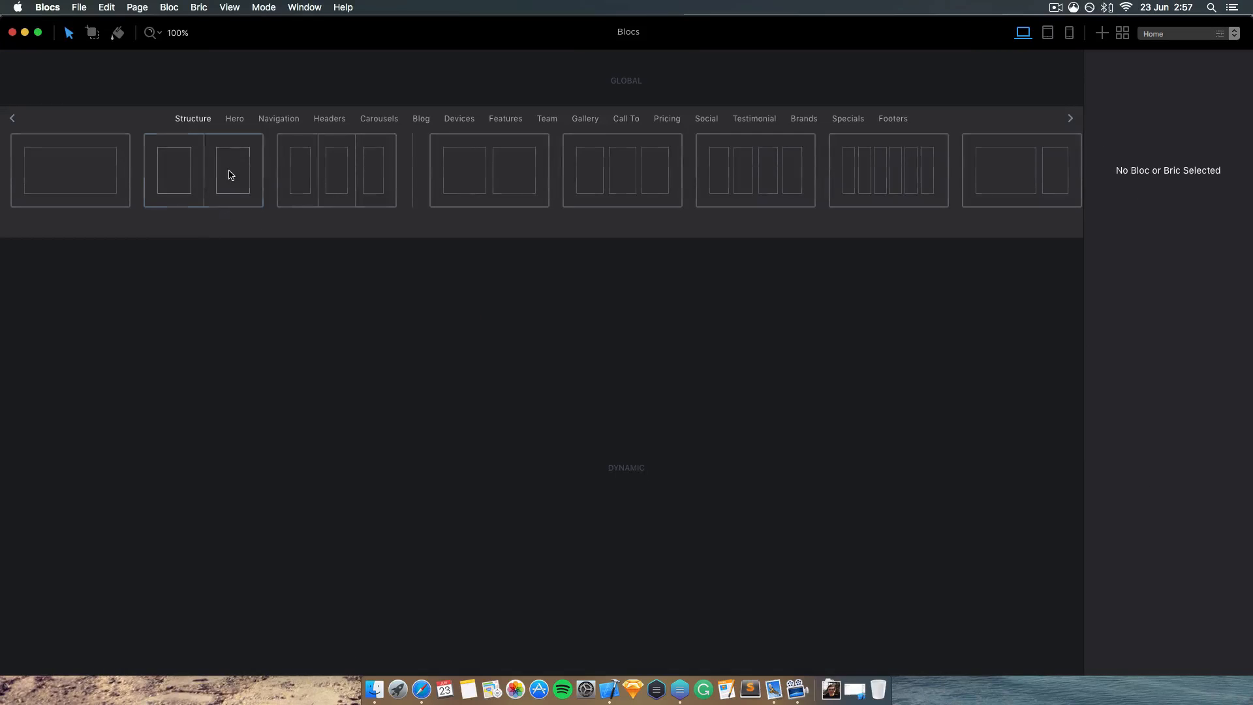
left_click(516, 173)
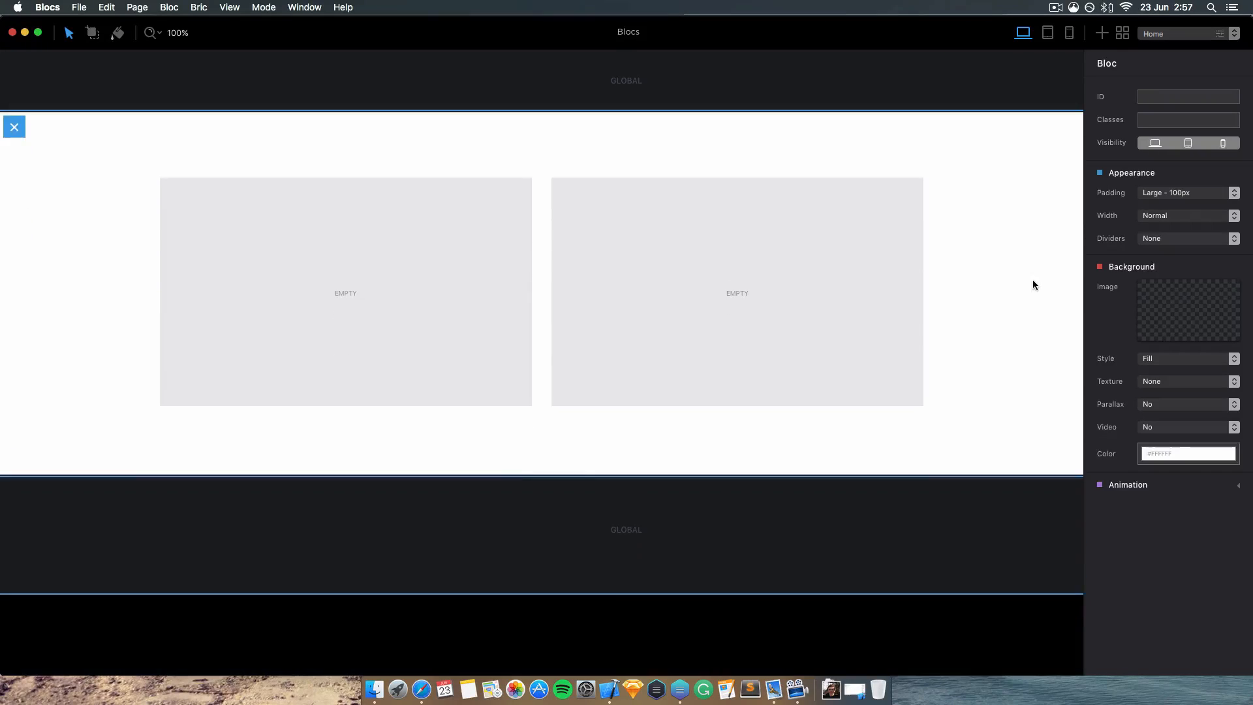
left_click(1185, 216)
left_click(1176, 227)
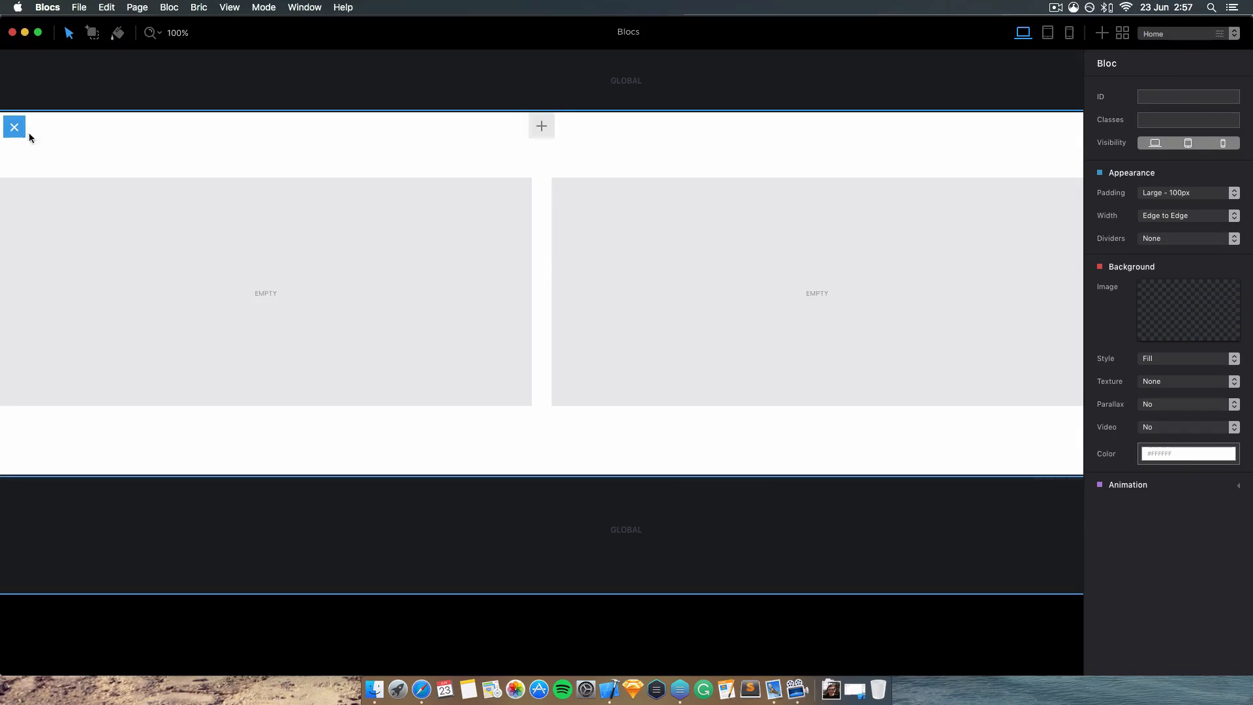
- Replace the bloc with the two-way split structure and set the width of its right half to Edge to Edge
left_click(19, 128)
left_click(617, 342)
left_click(172, 182)
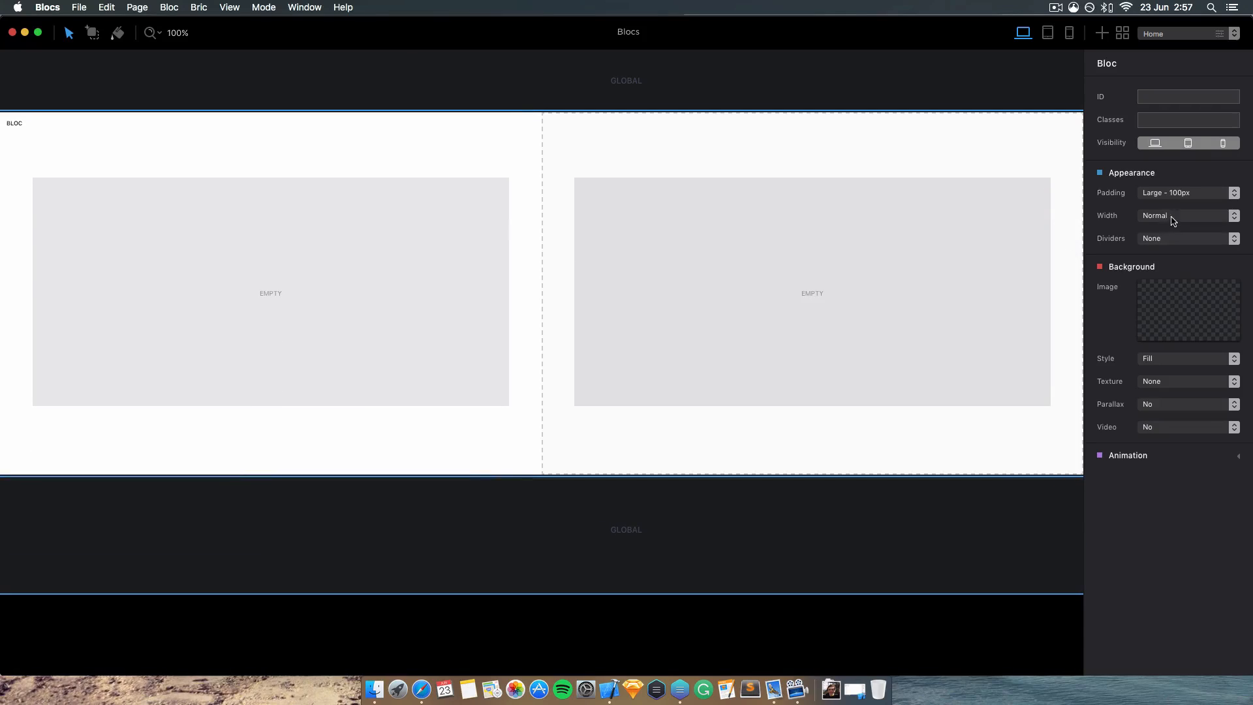
left_click(1172, 216)
left_click(1175, 221)
left_click(1177, 217)
left_click(1180, 226)
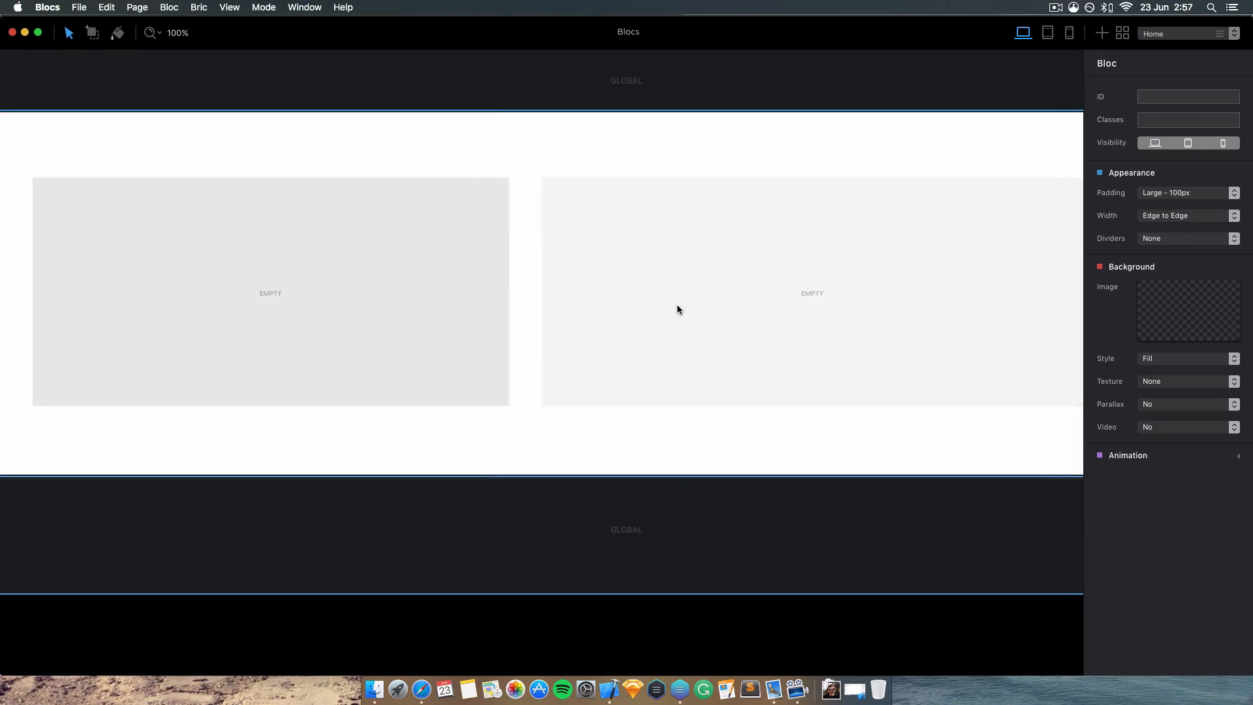
- Set the width of the left half of the split structure to Edge to Edge
left_click(252, 143)
left_click(1215, 218)
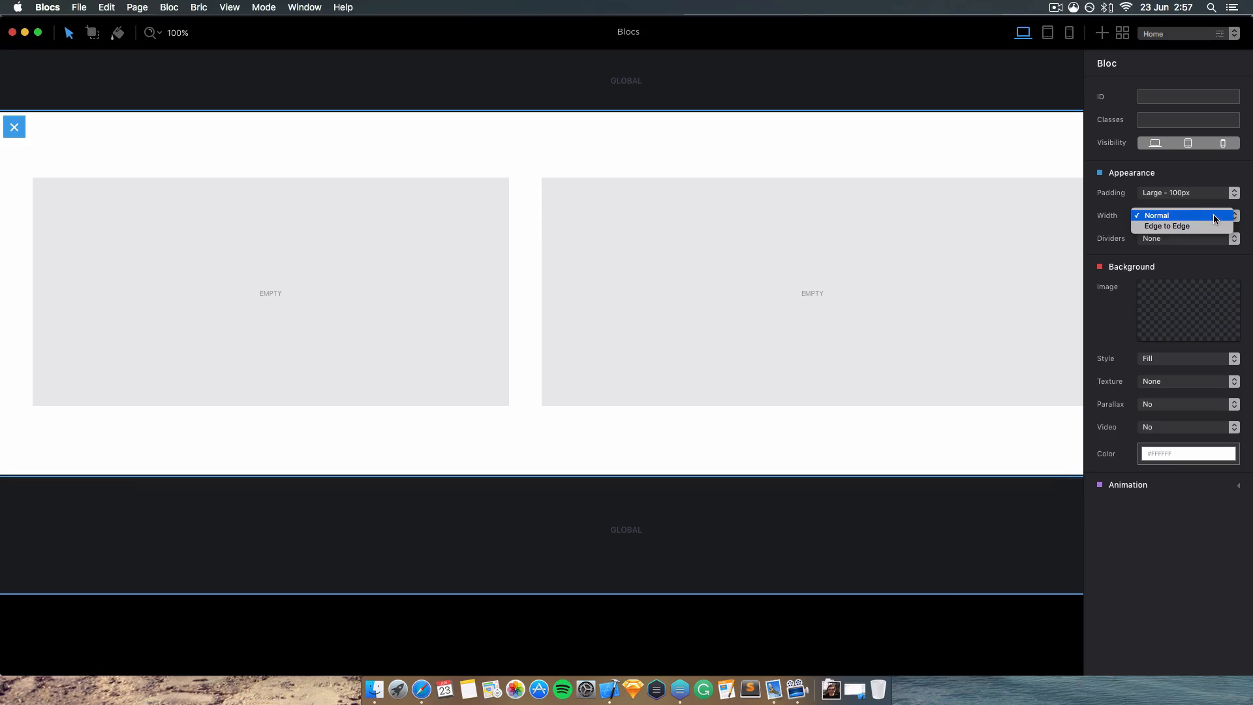
left_click(1193, 226)
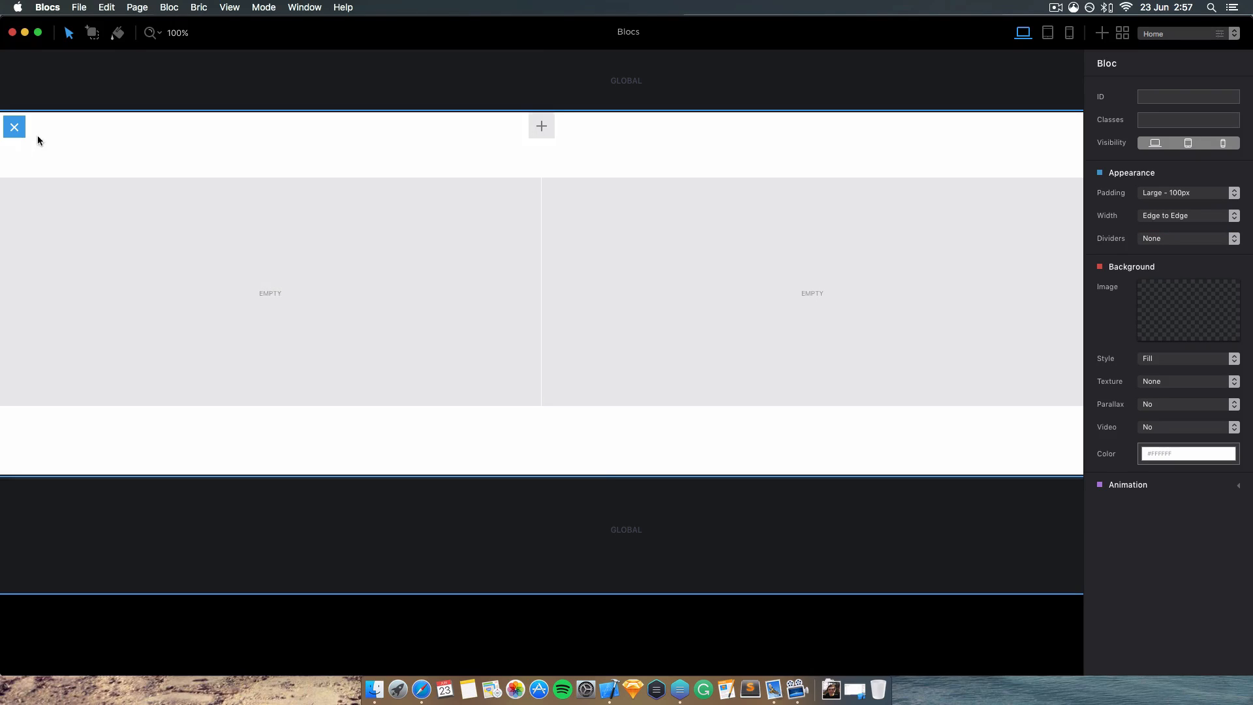
- Replace the split structure with the styled Blog bloc that shows a watch photo to the left of the text
left_click(14, 126)
left_click(533, 248)
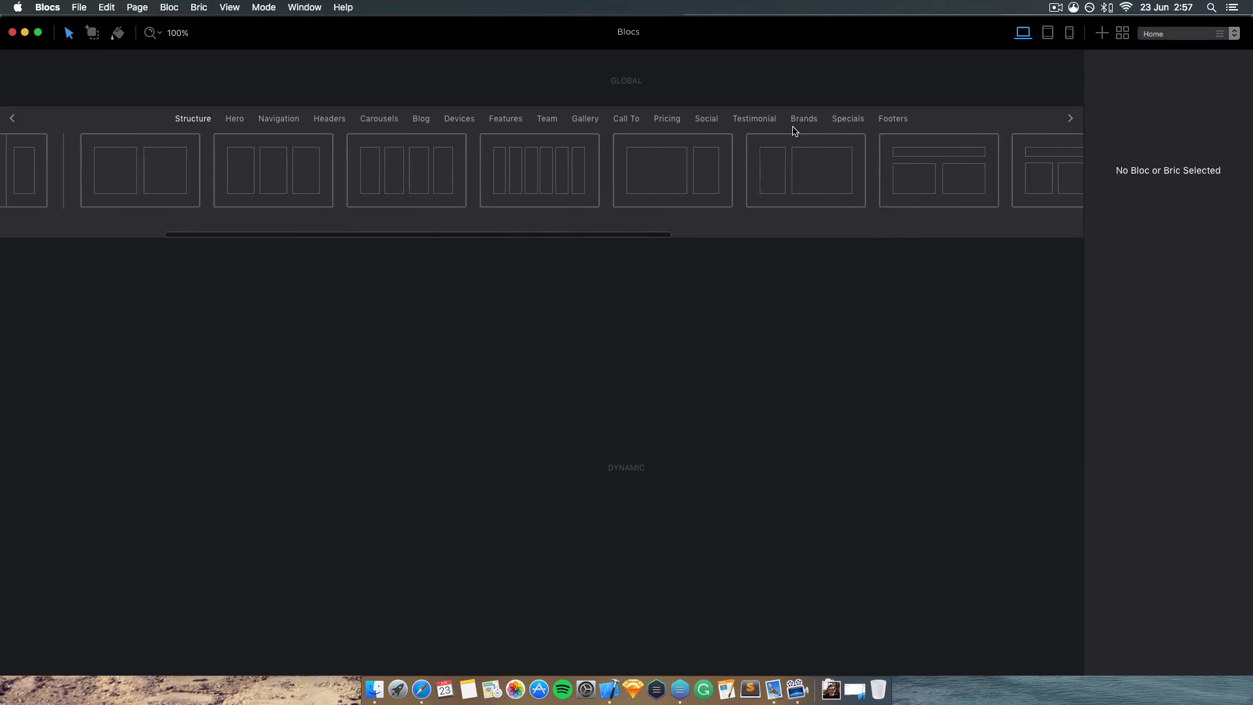
left_click(706, 118)
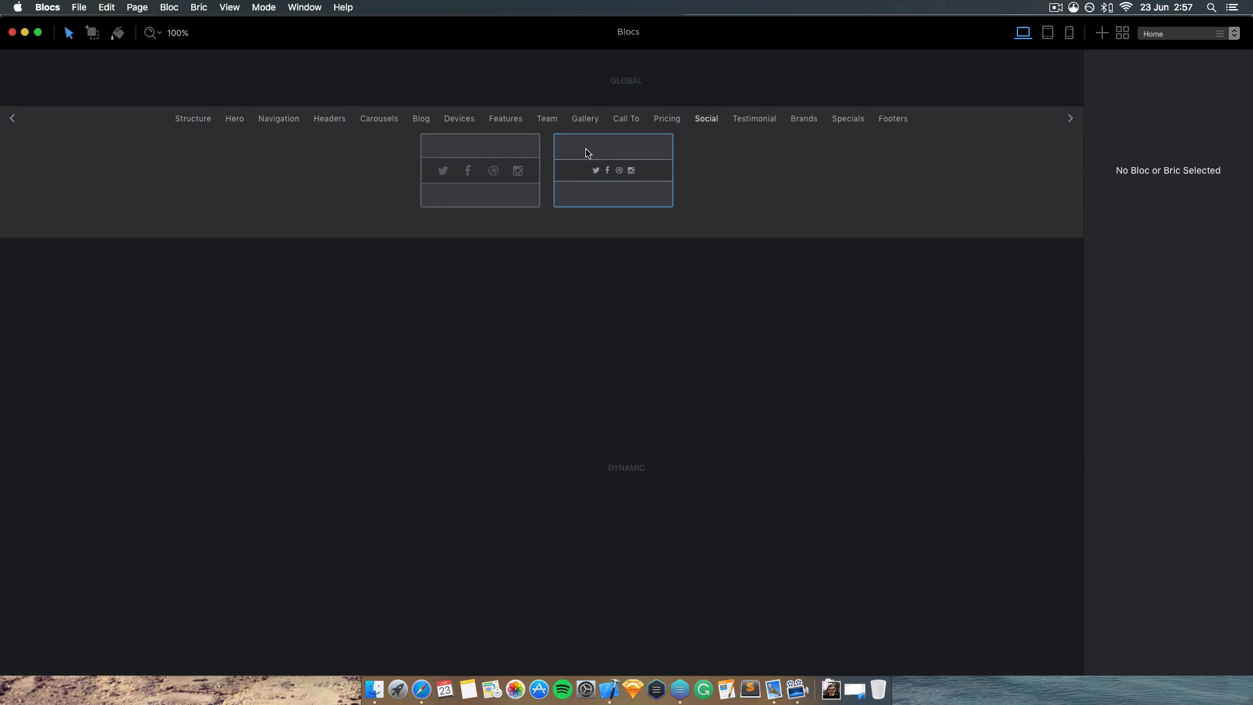
left_click(590, 120)
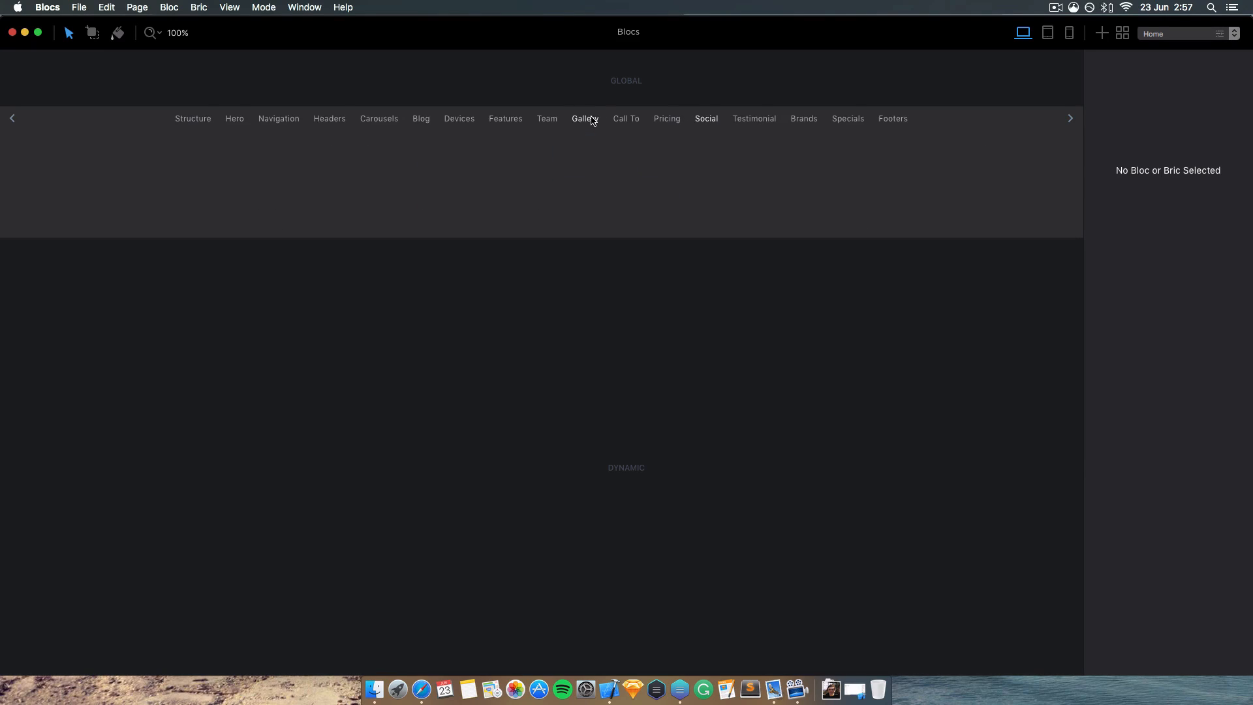
left_click(546, 122)
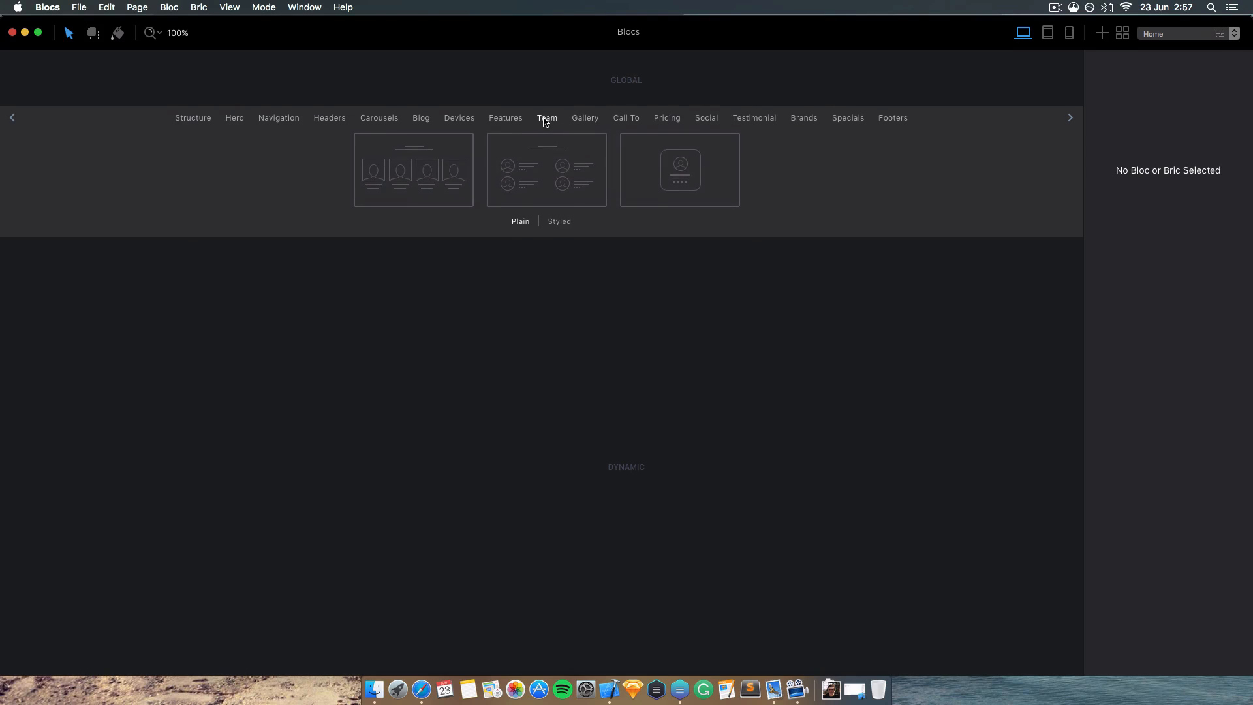
left_click(421, 118)
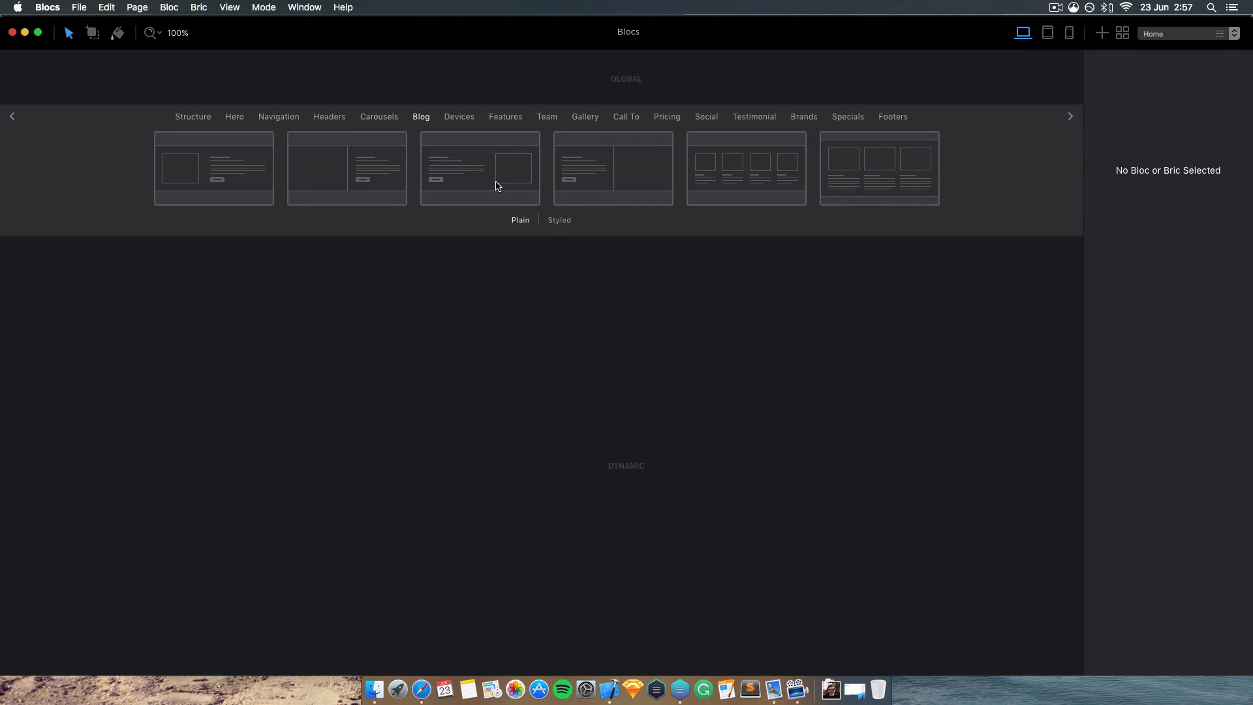
left_click(560, 220)
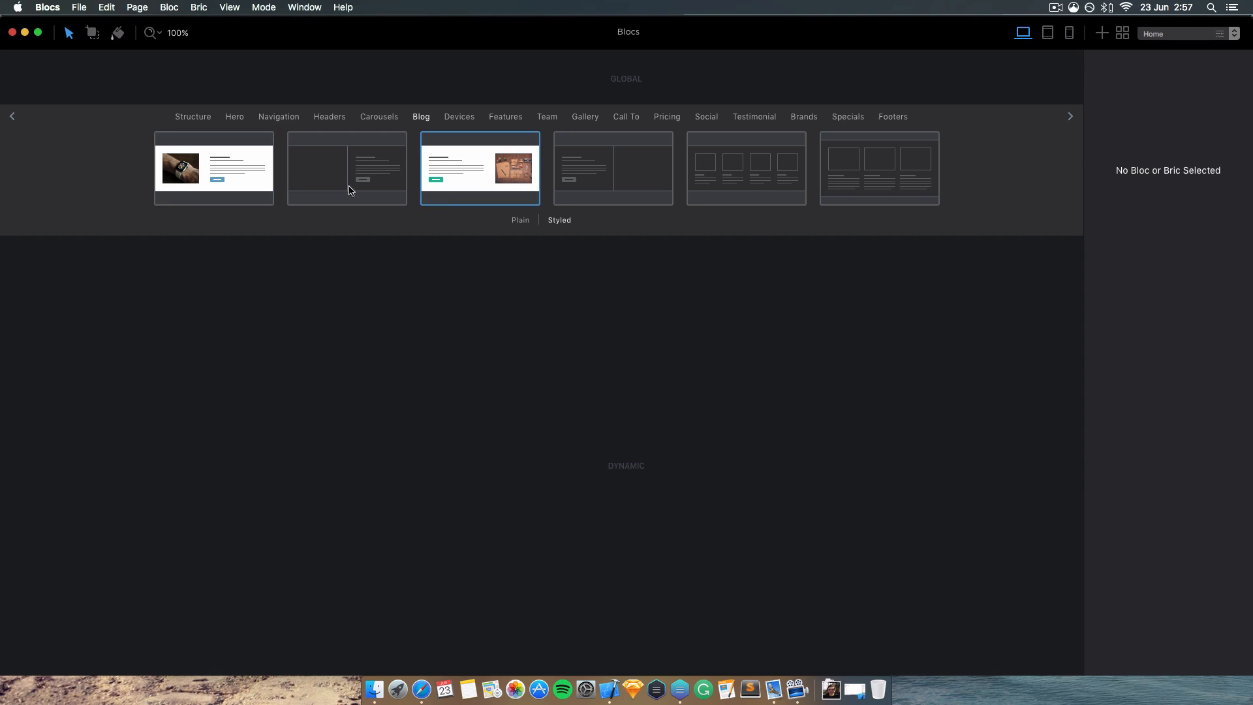
left_click(249, 185)
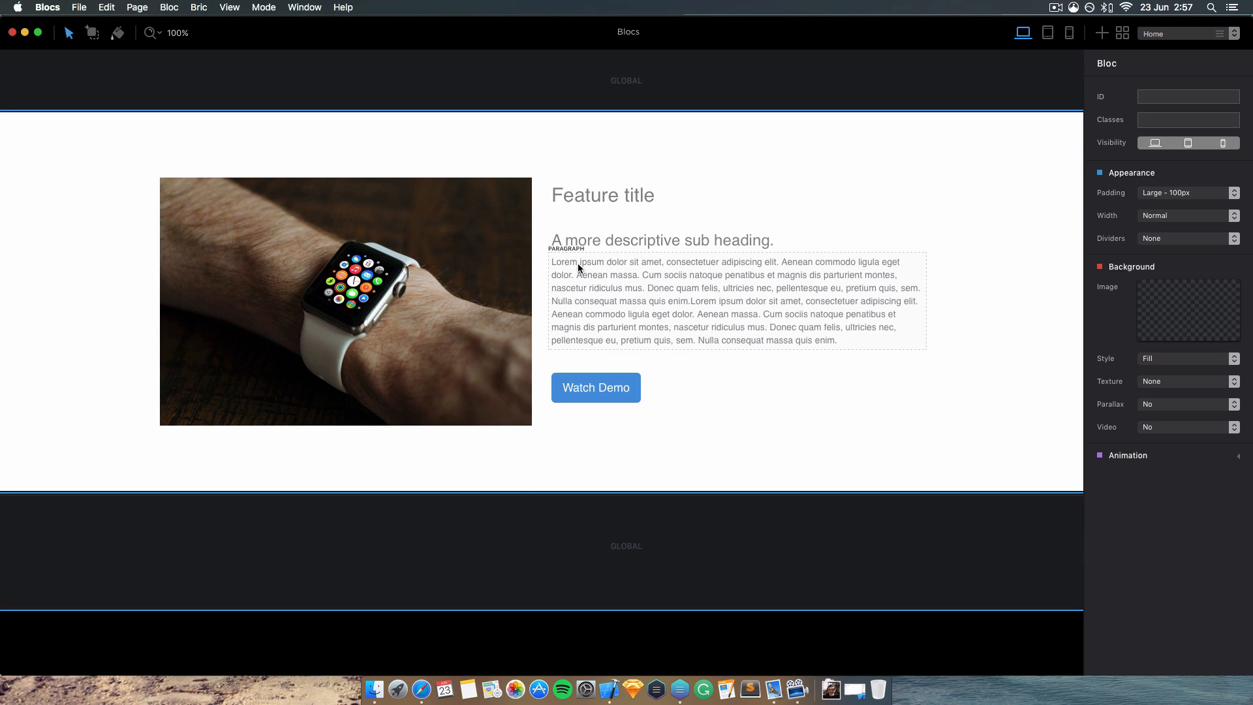
- Replace the watch bloc with the styled Blog bloc that has its photo to the right of the text
left_click(100, 195)
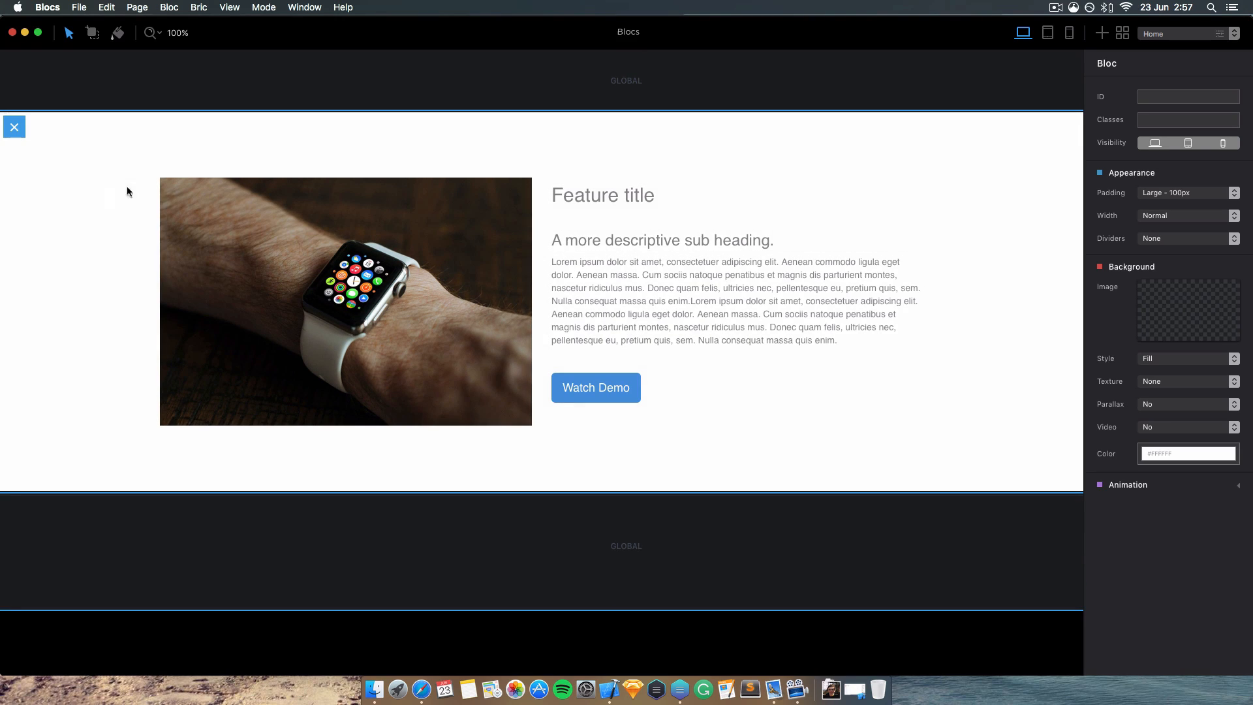
left_click(20, 128)
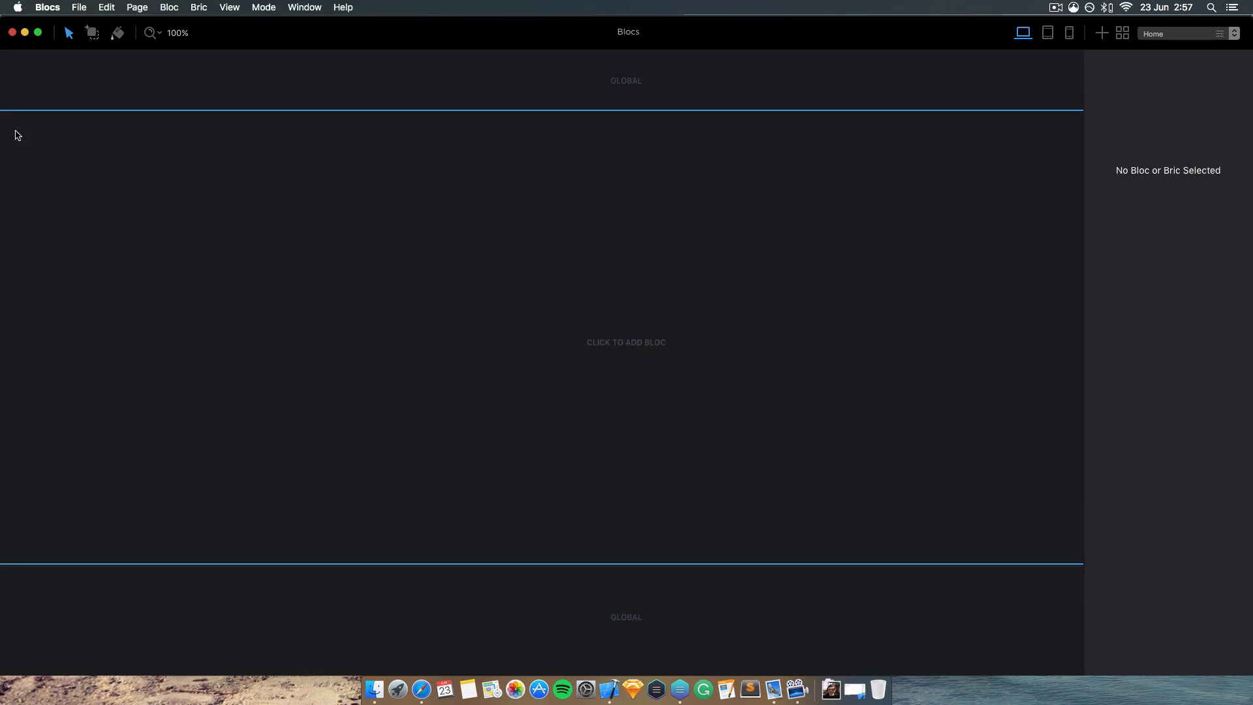
left_click(421, 118)
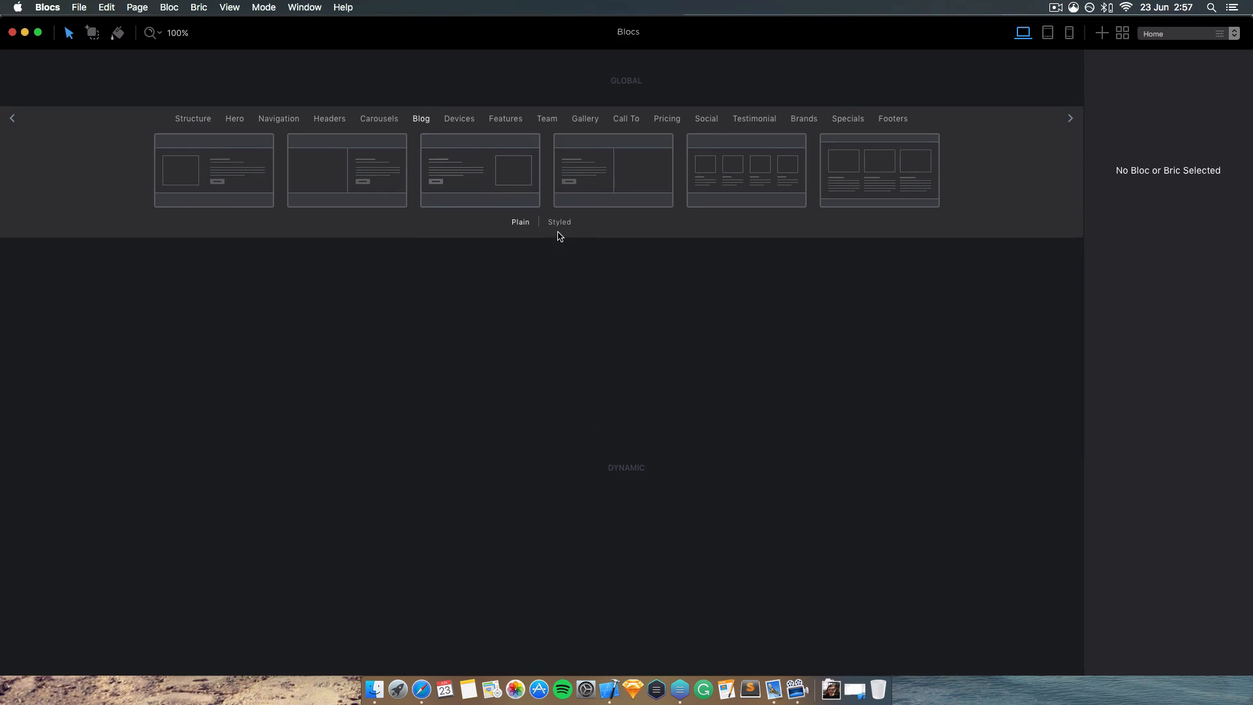
left_click(518, 196)
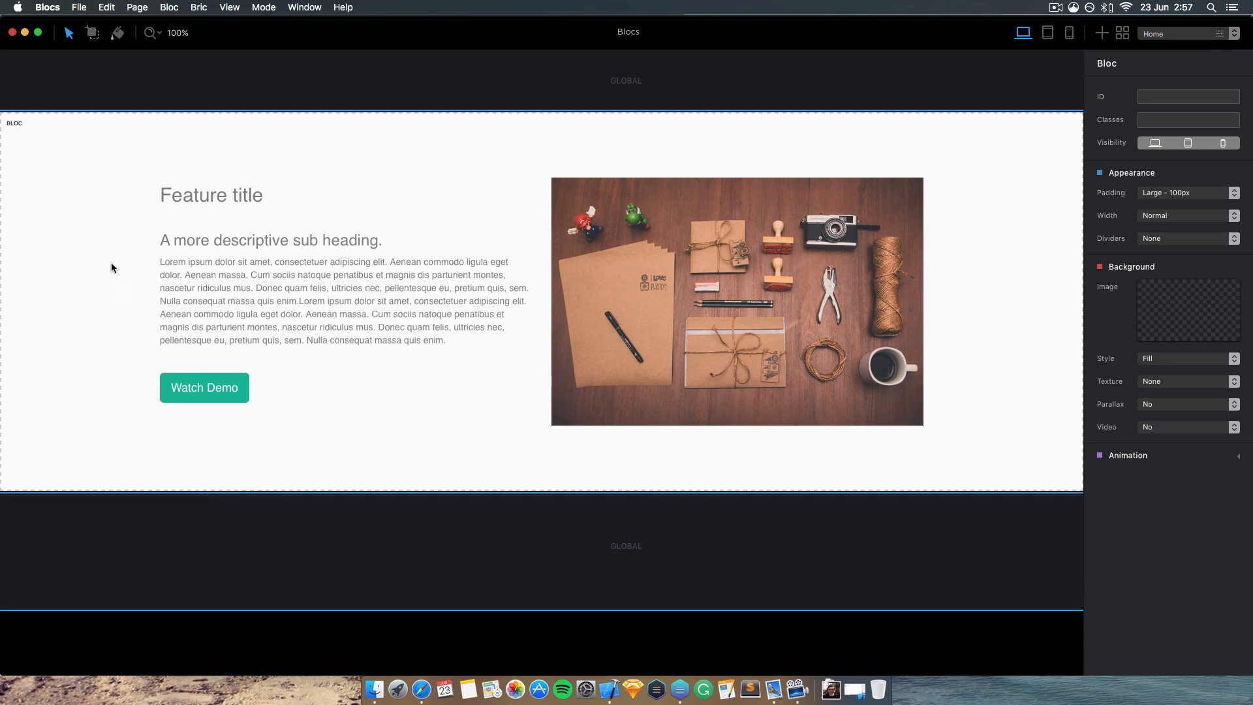
- Replace the Blog bloc with the styled Devices bloc that has a blue iPhone to the right of the text
left_click(13, 126)
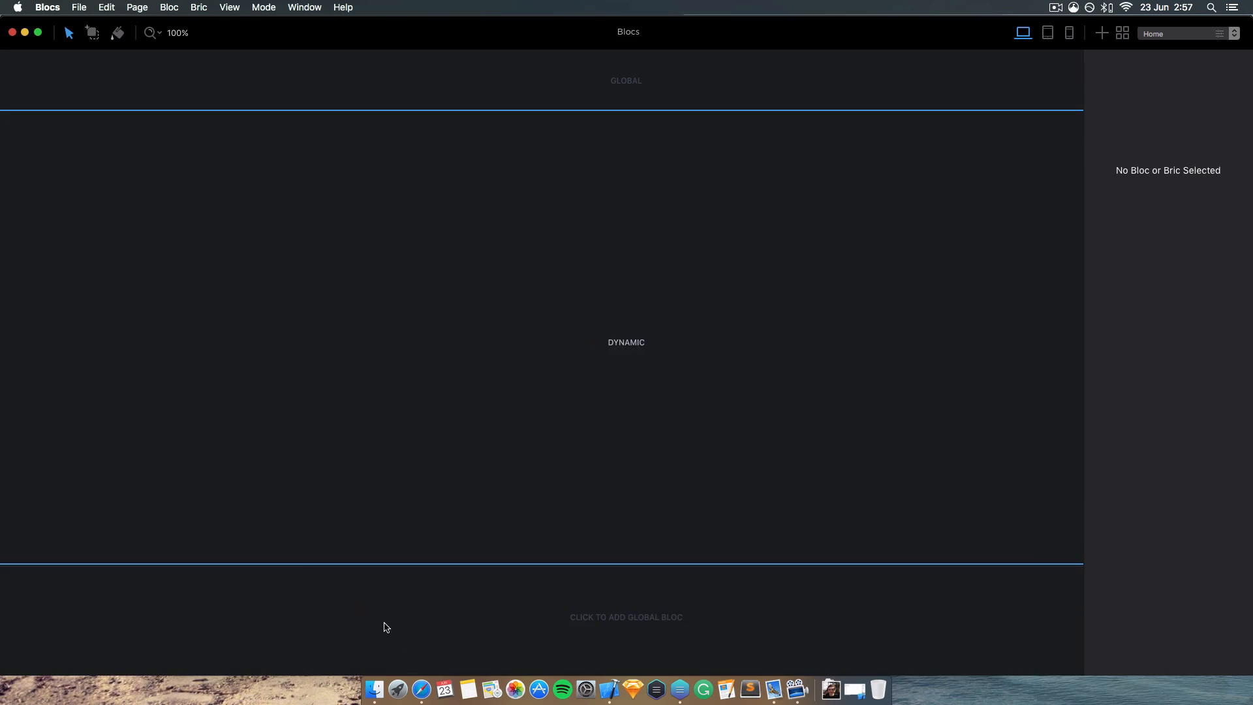
left_click(421, 689)
left_click(65, 298)
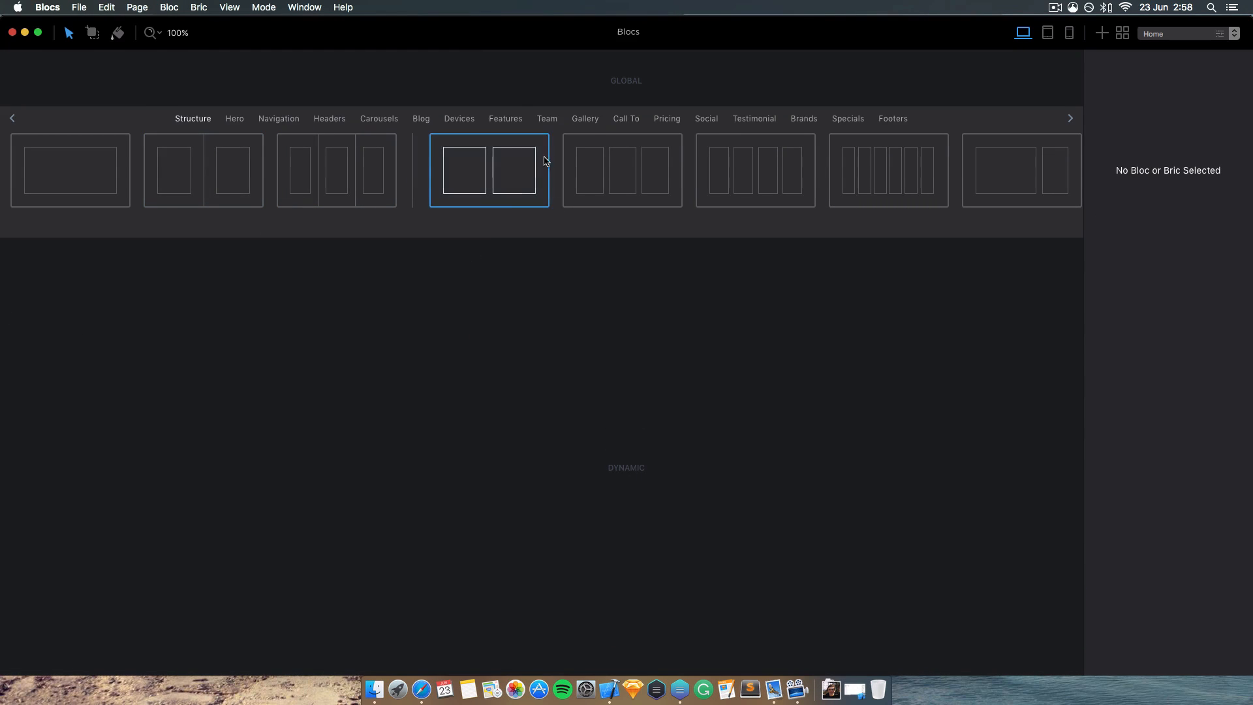
left_click(616, 124)
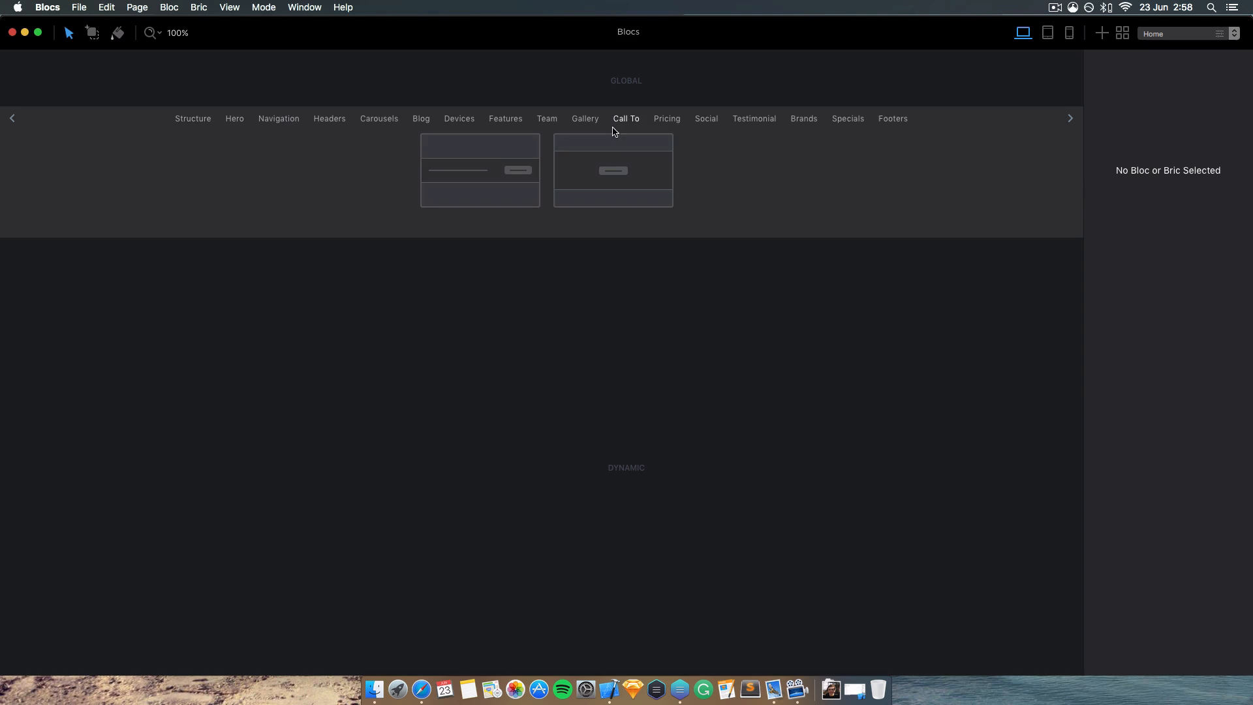
left_click(513, 123)
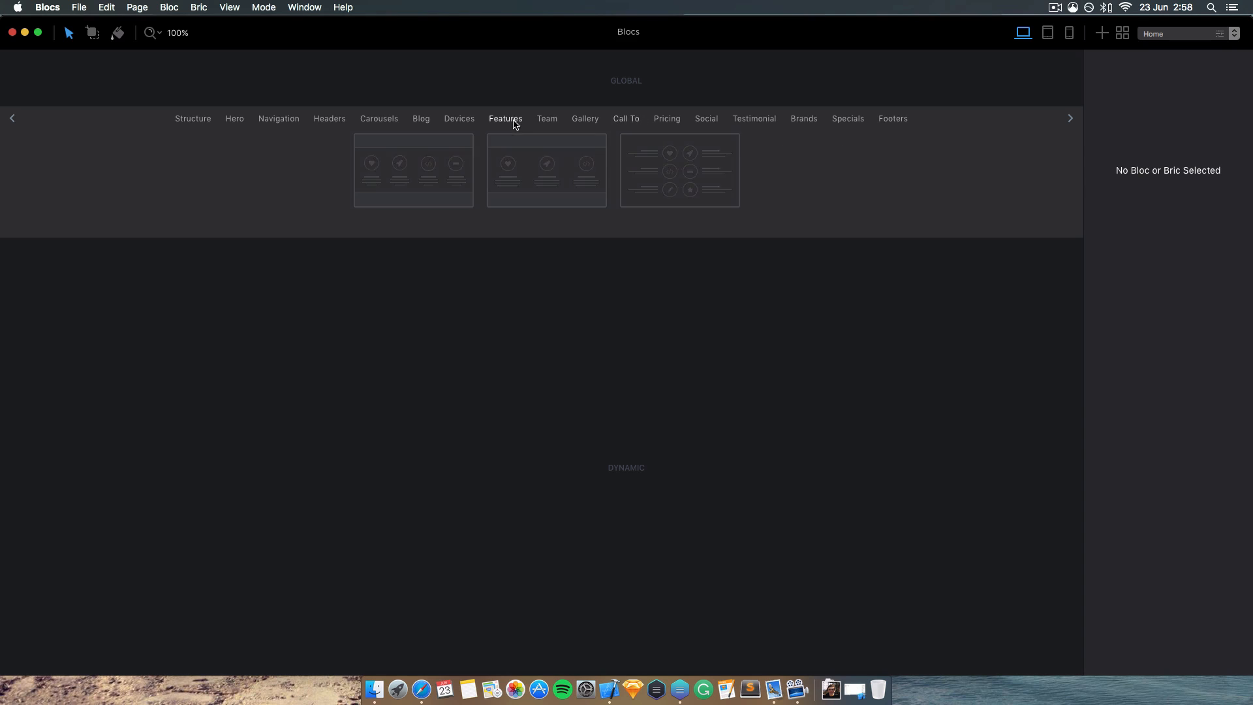
left_click(464, 122)
left_click(562, 224)
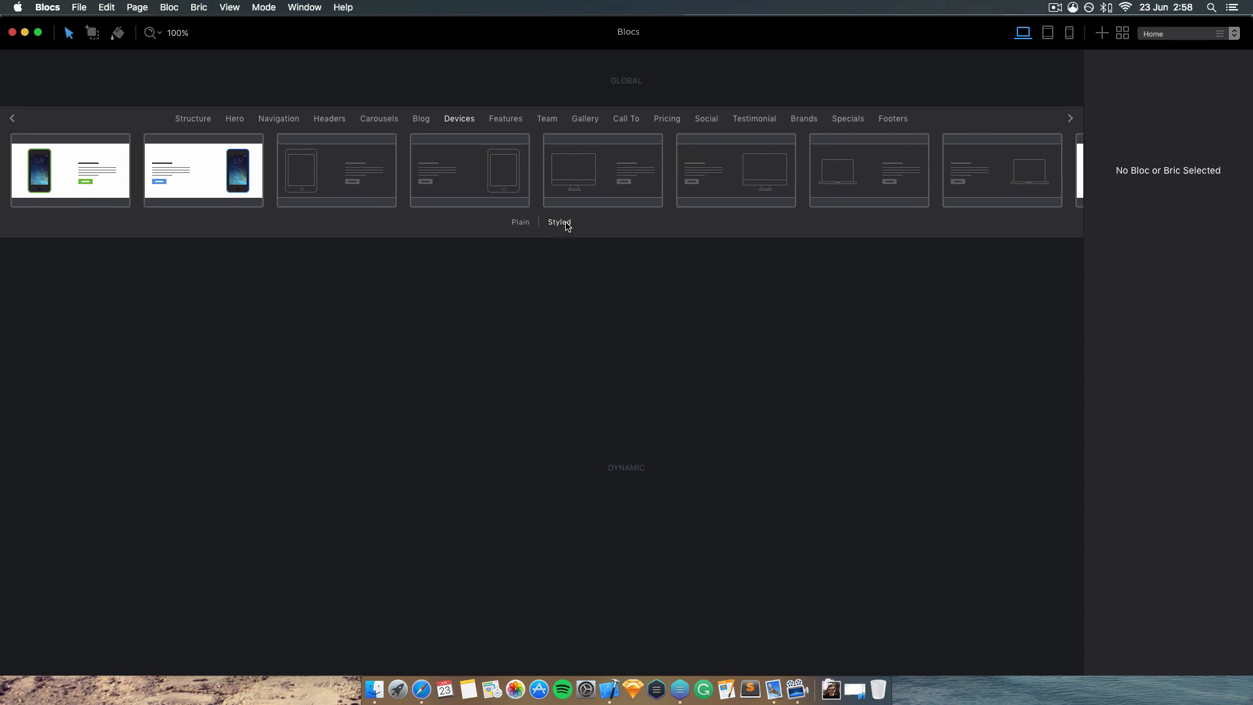
scroll(626, 204, "right", 3)
scroll(628, 193, "left", 3)
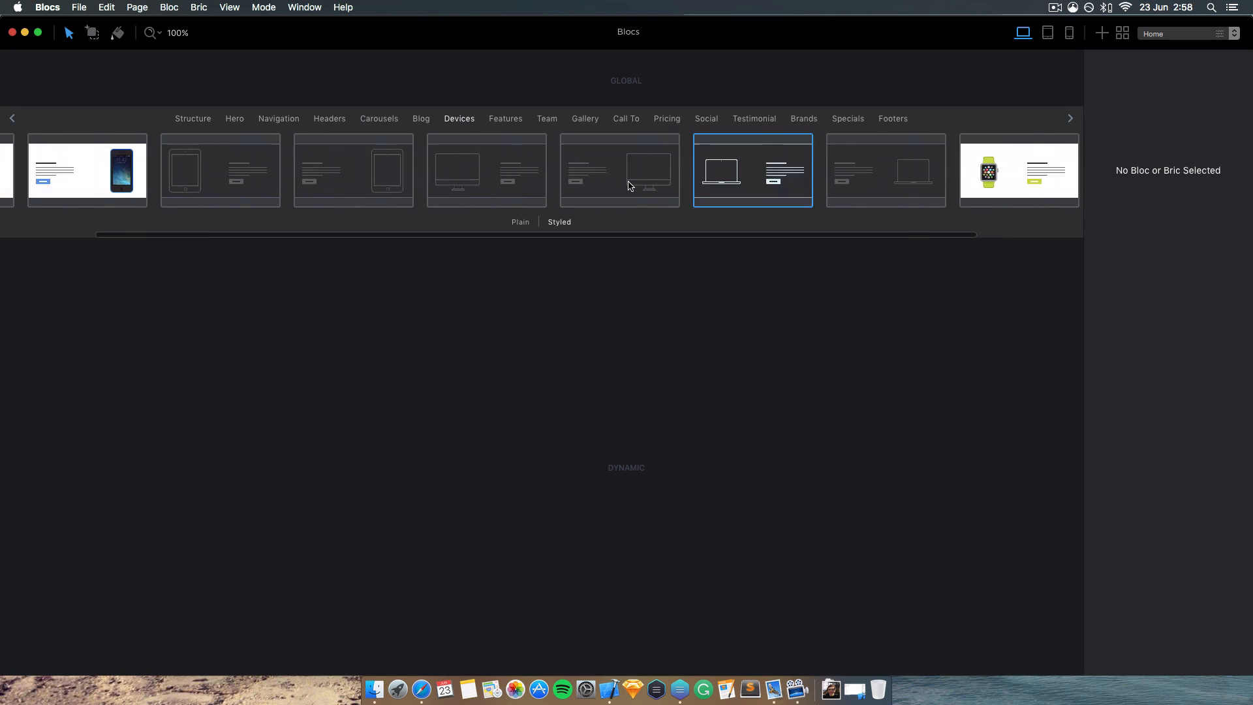
scroll(630, 186, "right", 1)
left_click(159, 171)
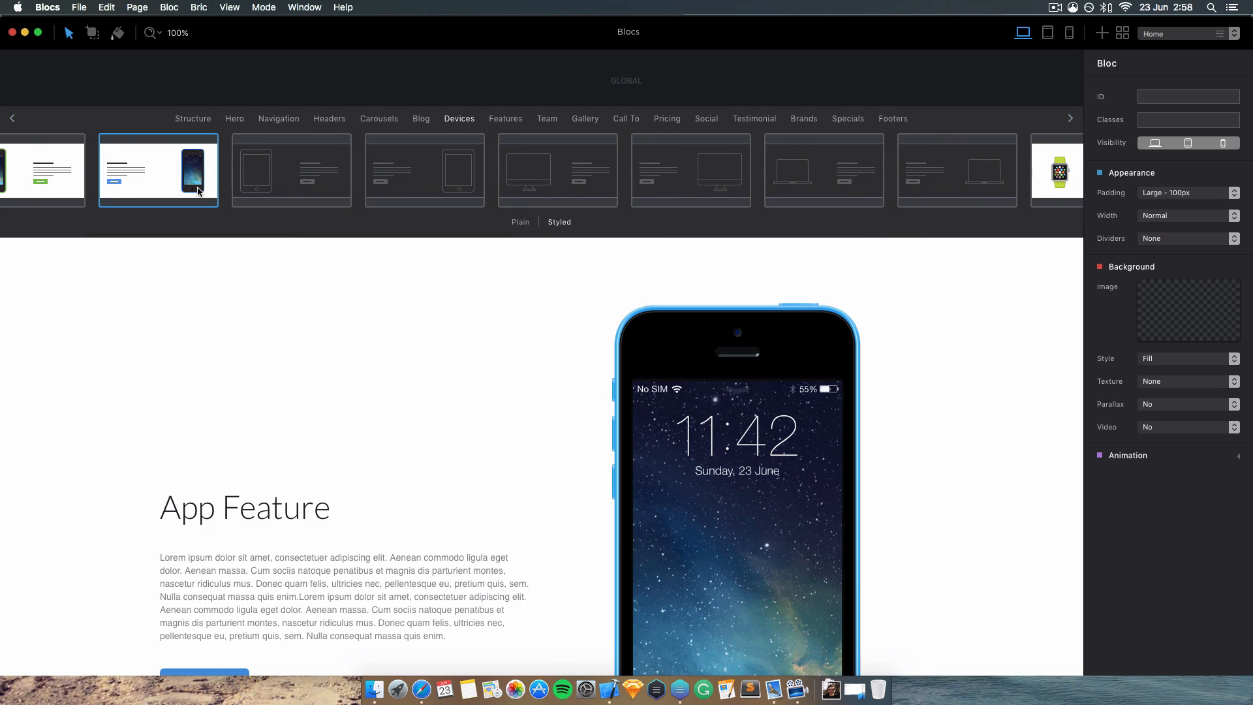
- Select the iPhone mockup in the App Feature bloc and set its device to iPhone 5S Gold
scroll(693, 350, "down", 5)
left_click(748, 335)
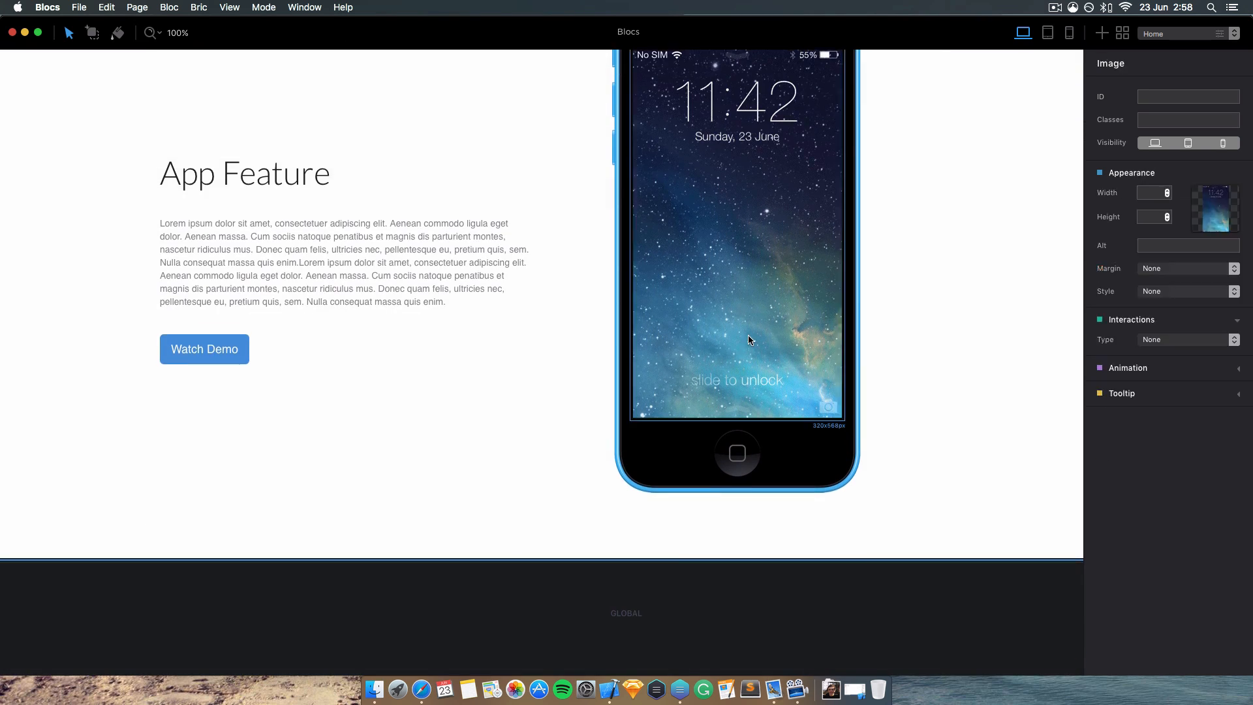
left_click(771, 168)
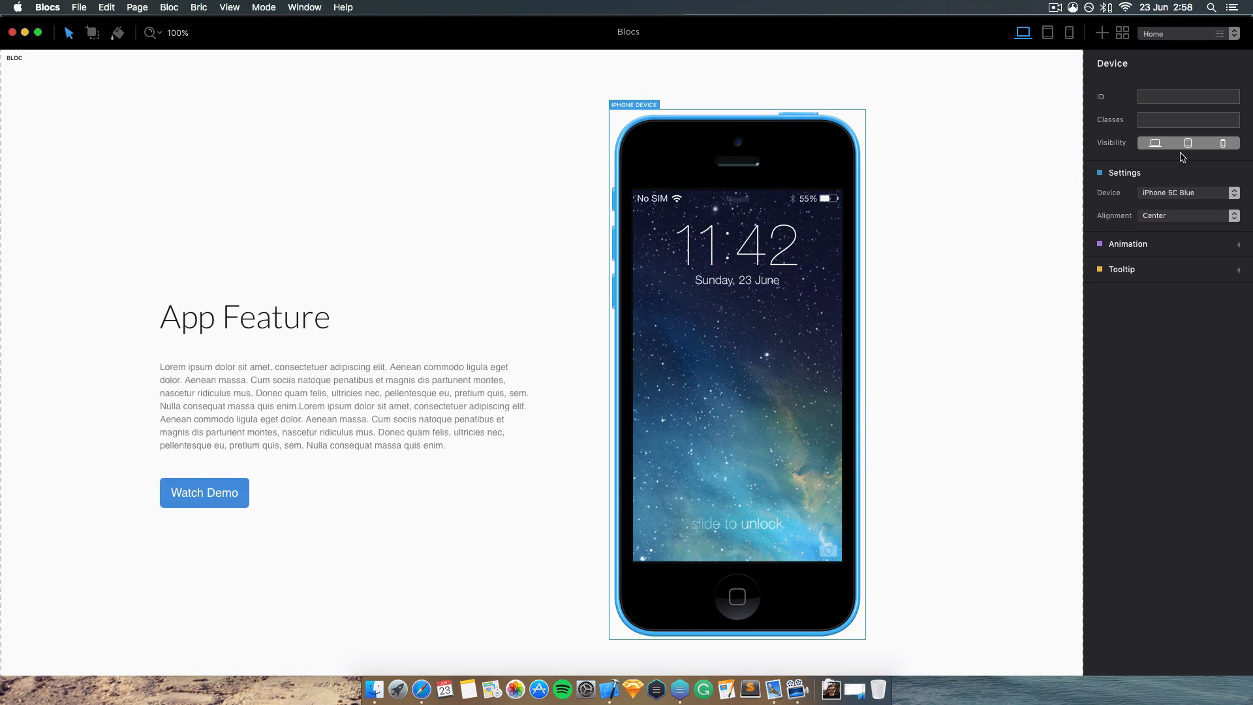
left_click(1208, 192)
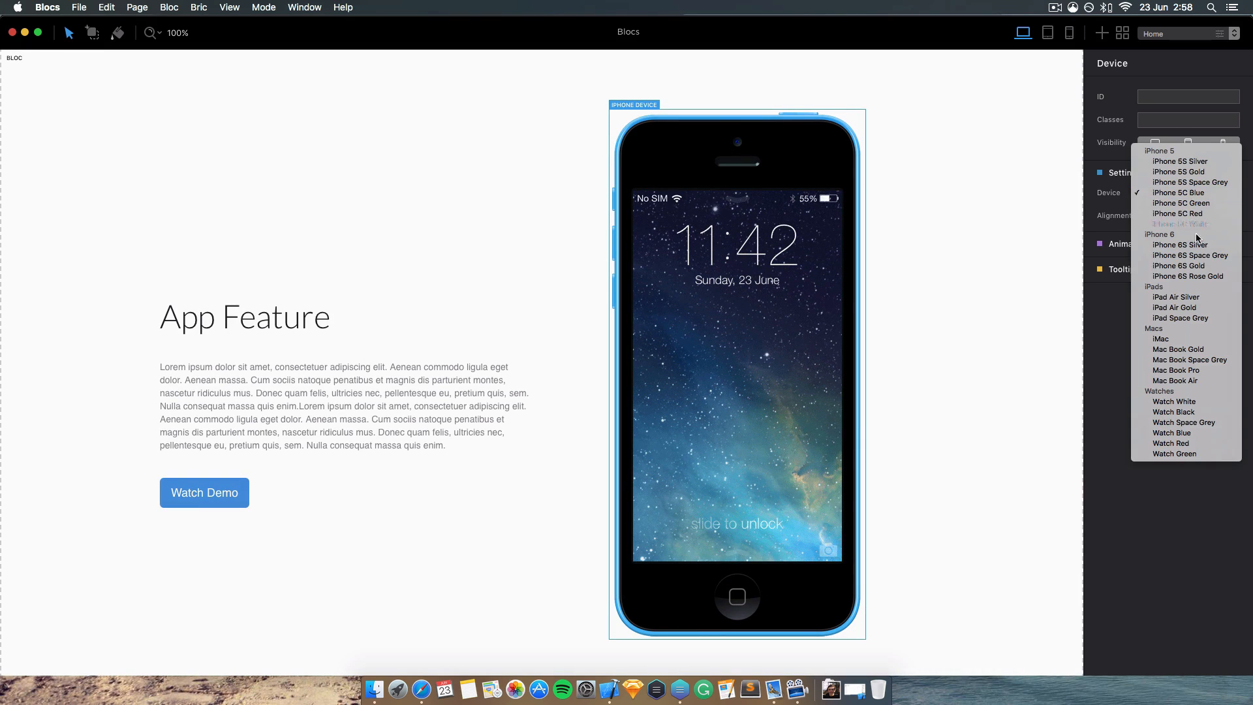
left_click(1204, 172)
- Switch the App Feature mockup's device through iPhone 6S Silver, iPhone 6S Space Grey and iPad Space Grey
left_click(1195, 194)
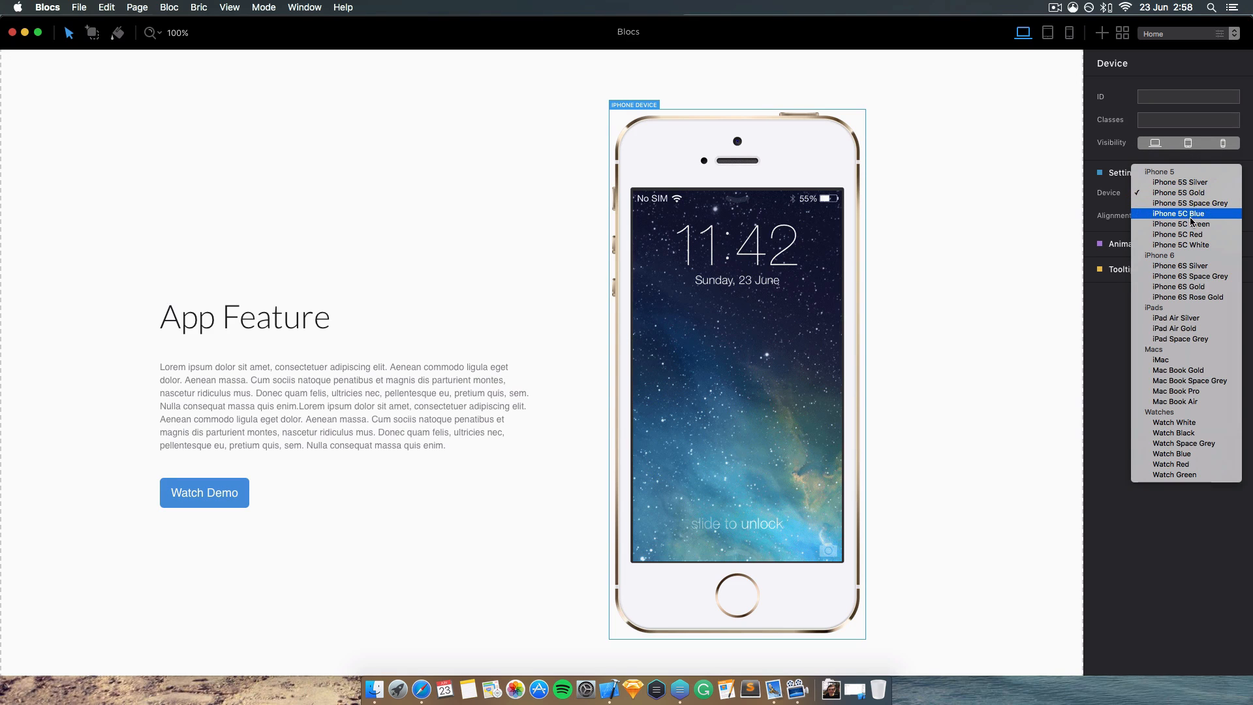
left_click(1198, 267)
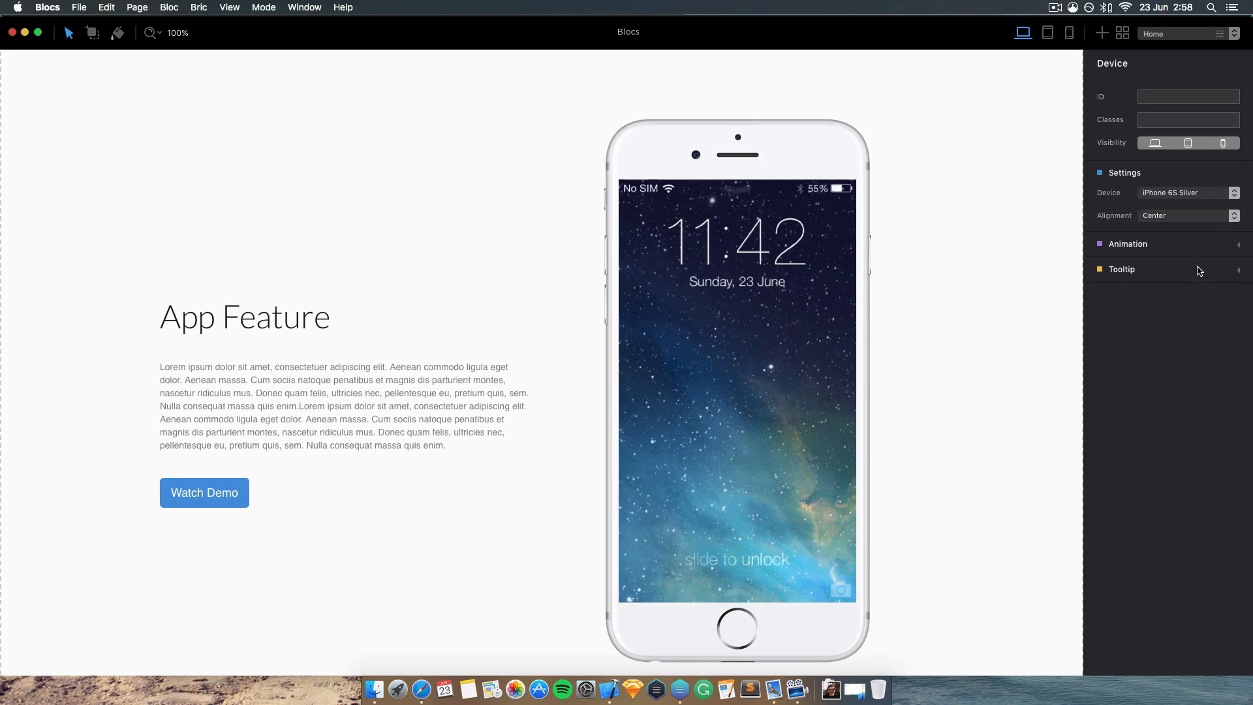
left_click(1180, 192)
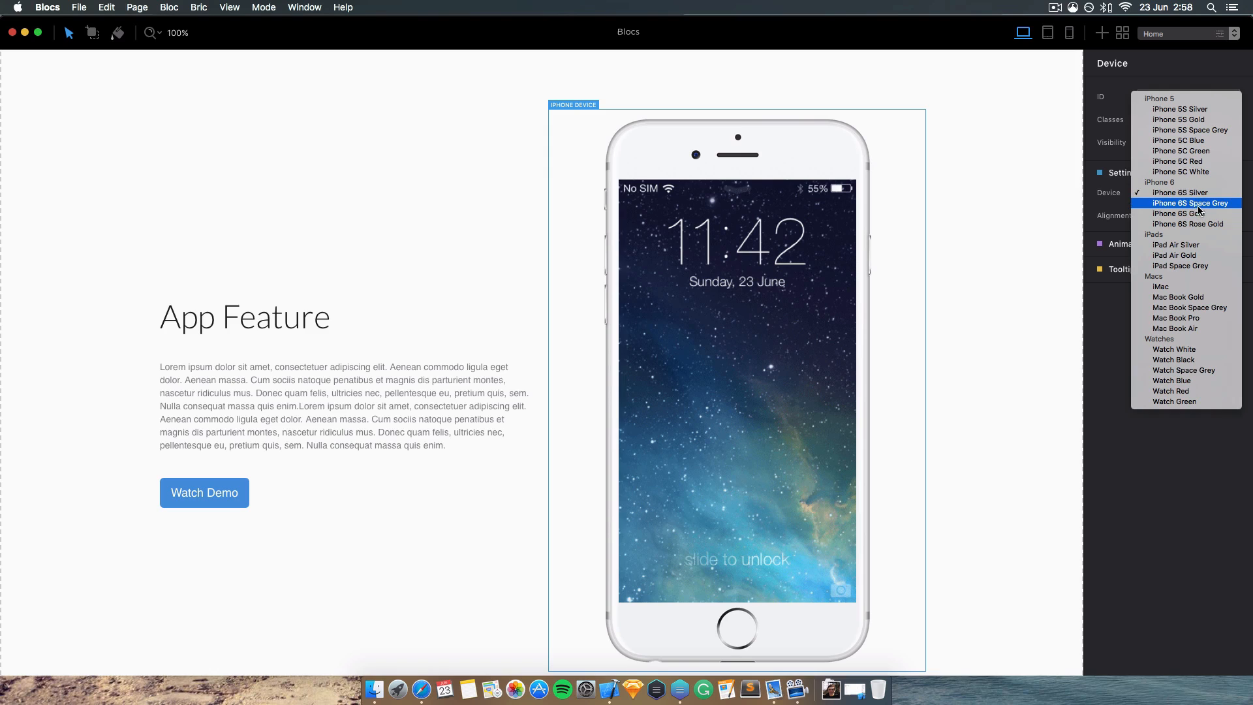
left_click(1197, 203)
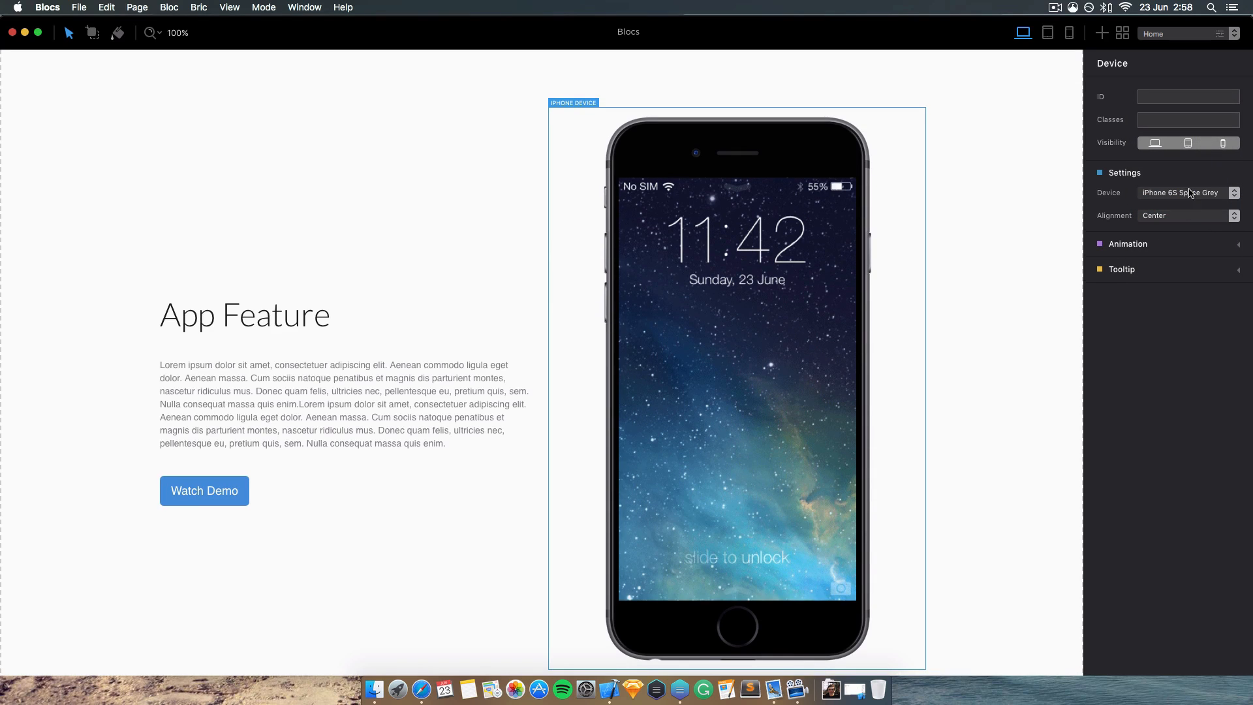
left_click(1192, 192)
left_click(1204, 254)
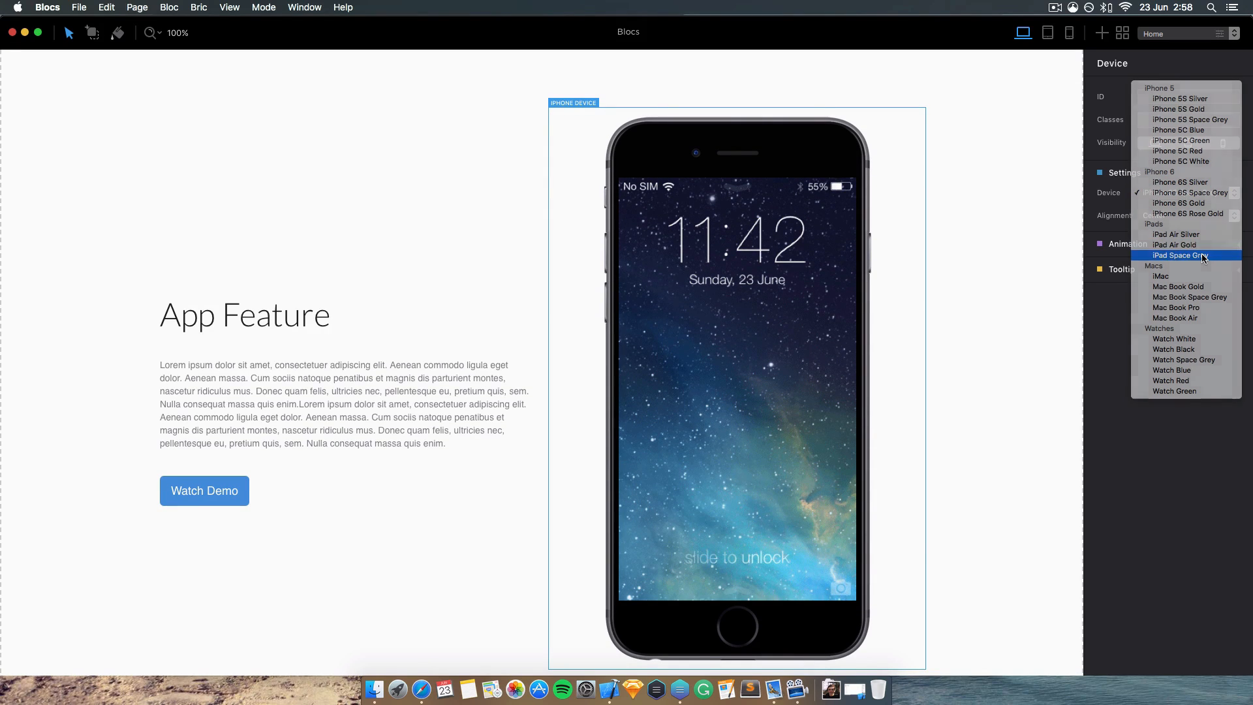
- Switch the App Feature mockup's device through Mac Book Gold, Mac Book Space Grey, Mac Book Pro and Mac Book Air
left_click(1191, 194)
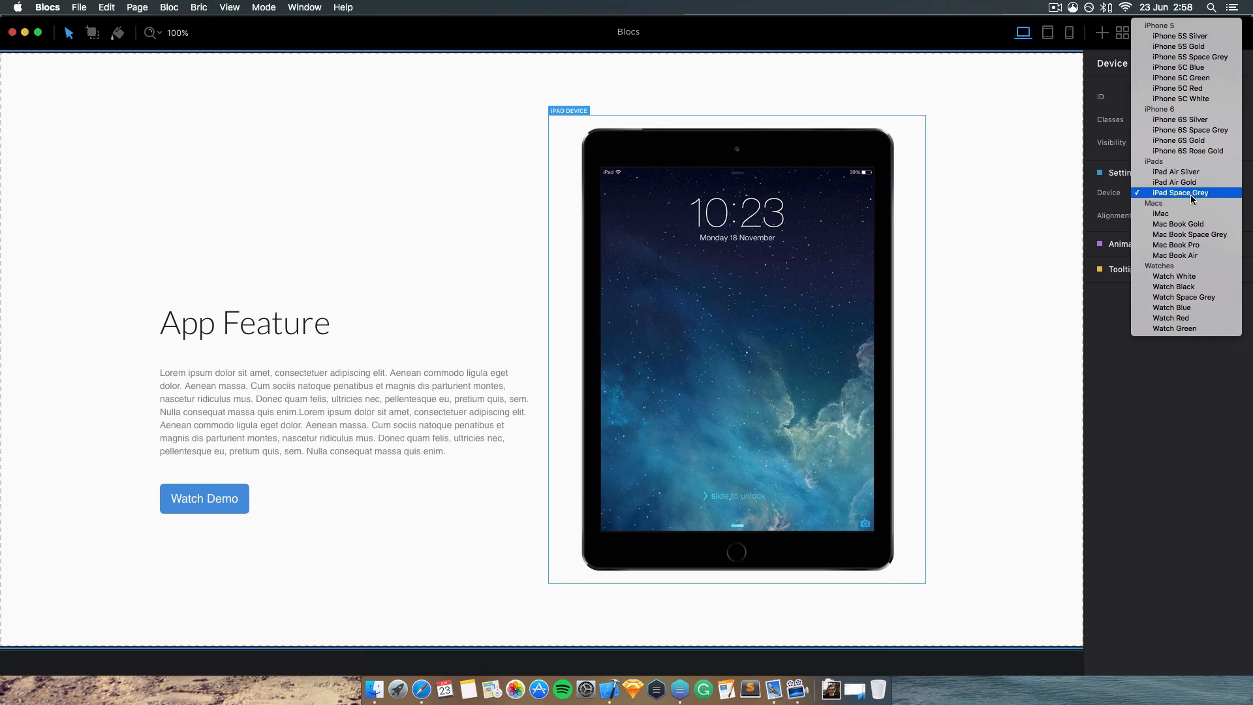
left_click(1195, 225)
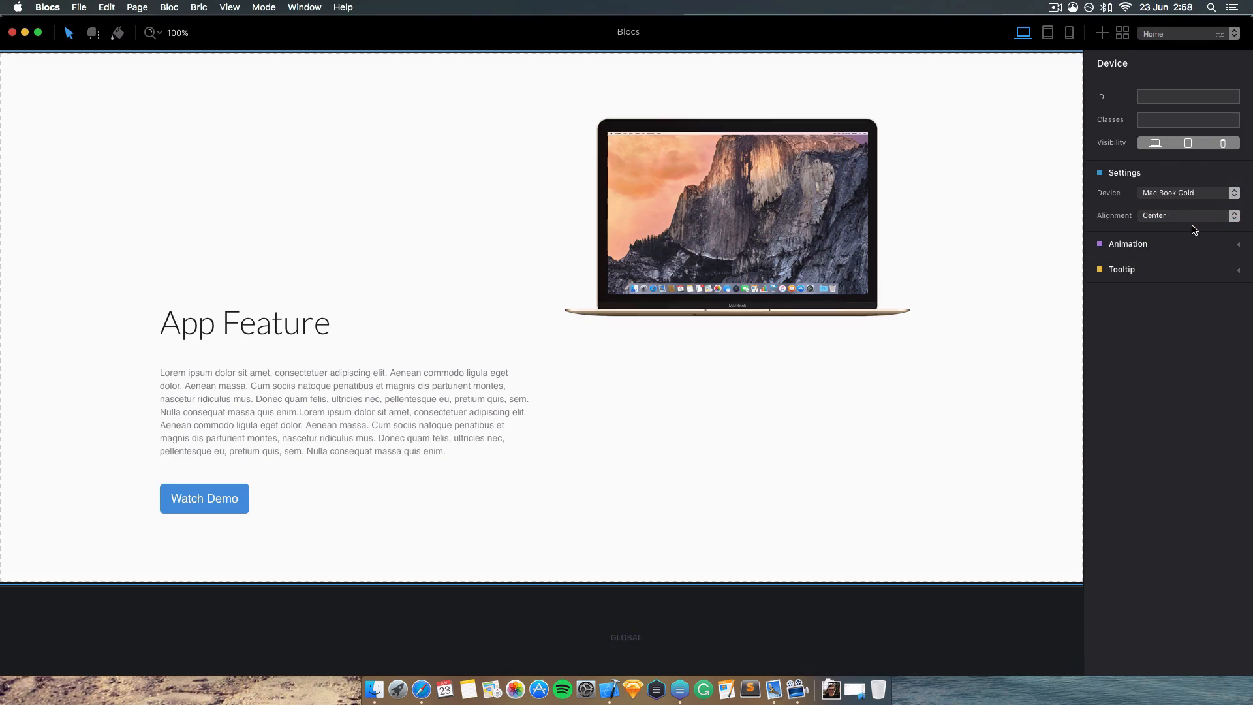
left_click(1166, 196)
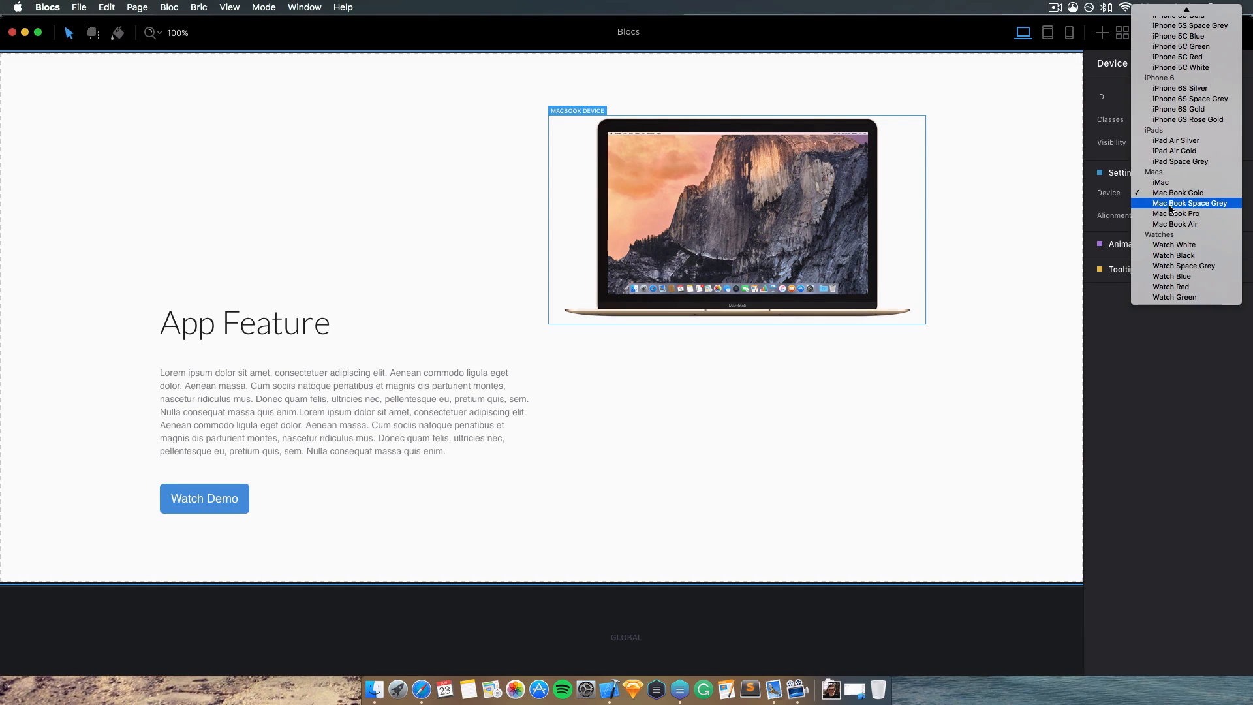
left_click(1168, 203)
left_click(1169, 196)
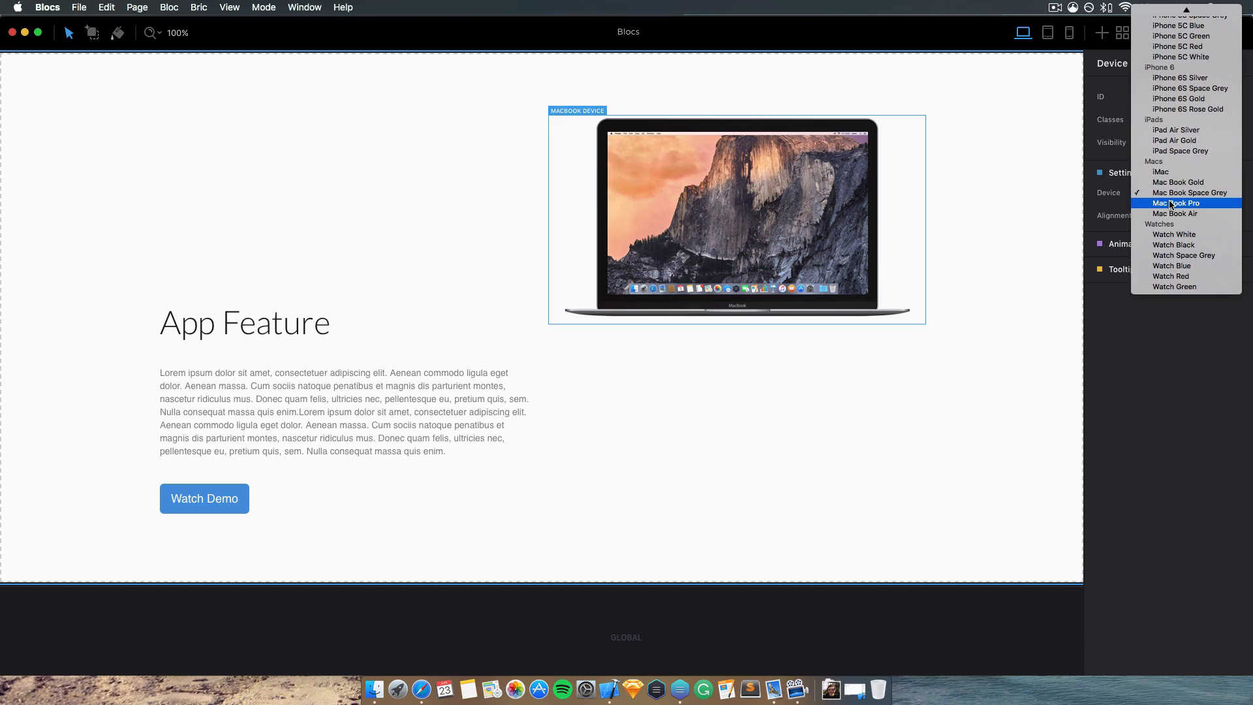
left_click(1168, 204)
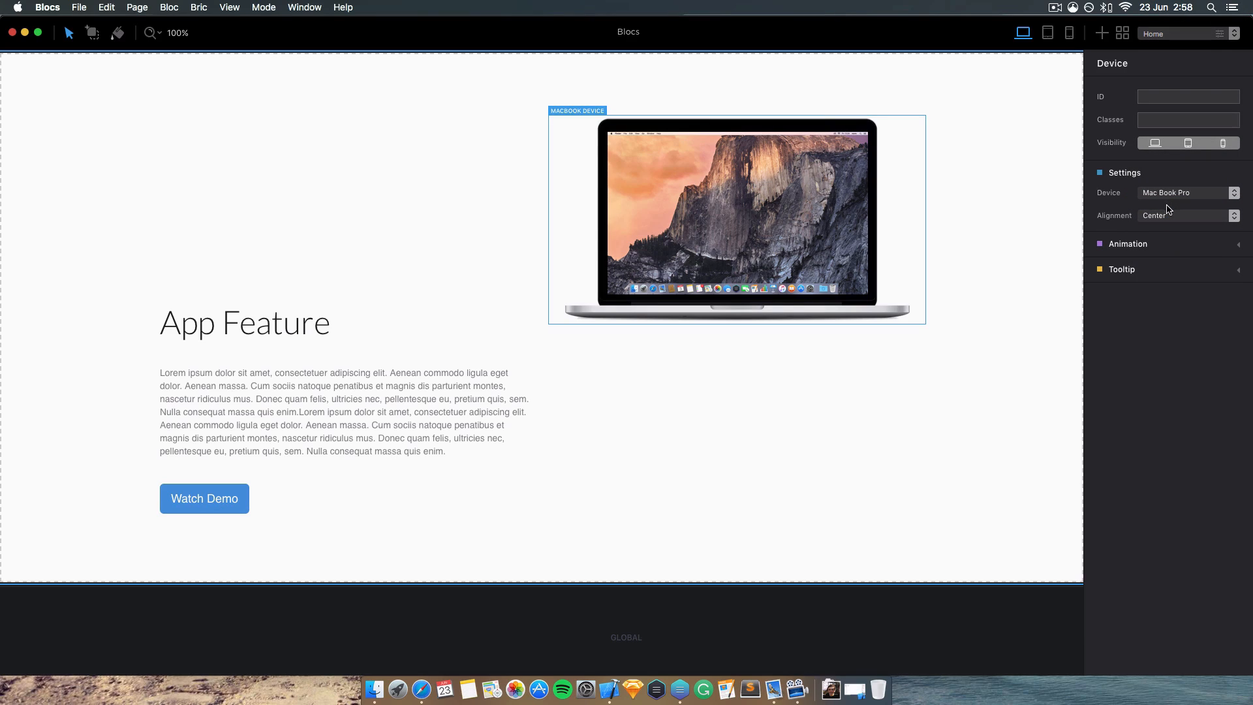
left_click(1189, 199)
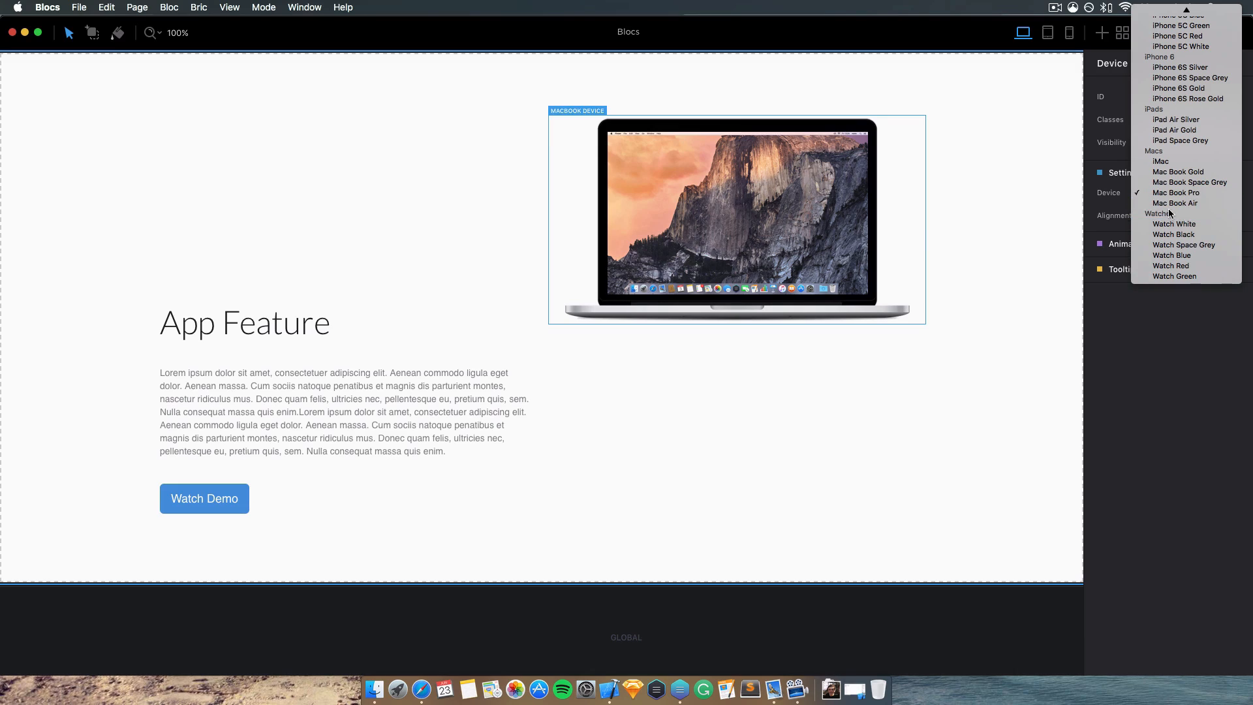
left_click(1183, 204)
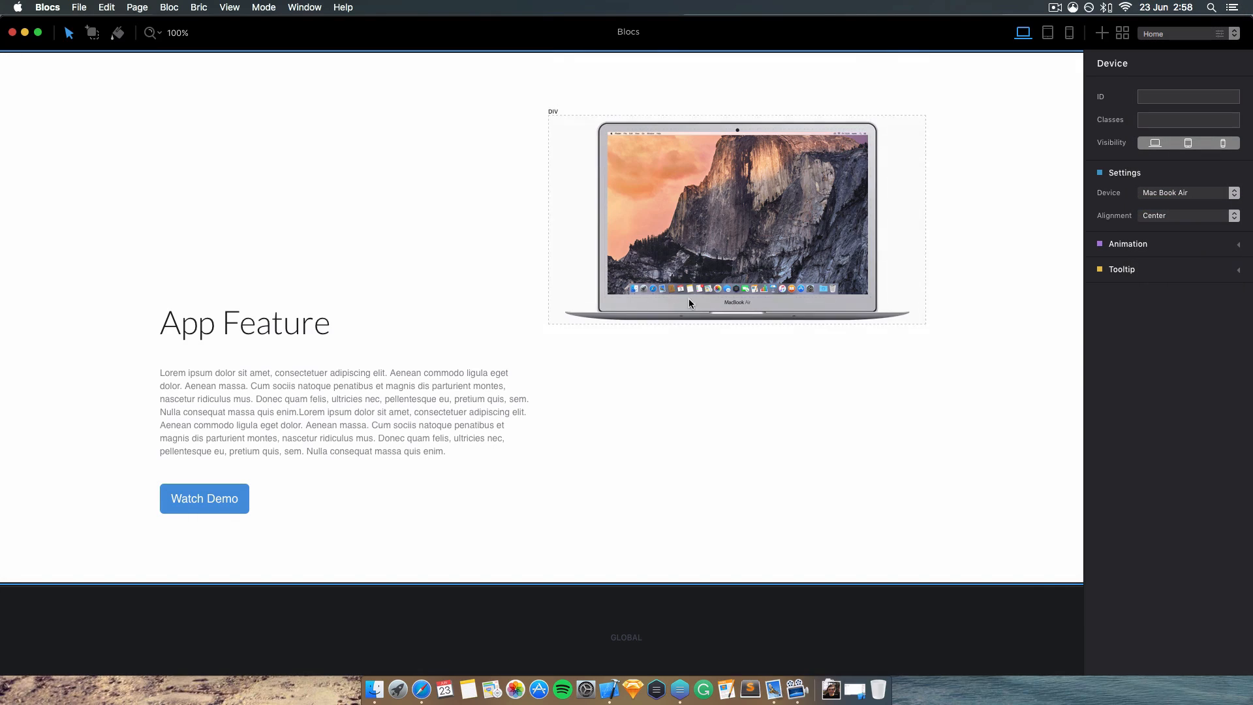
- Set the App Feature mockup's device to Watch Blue
left_click(1195, 193)
left_click(1175, 213)
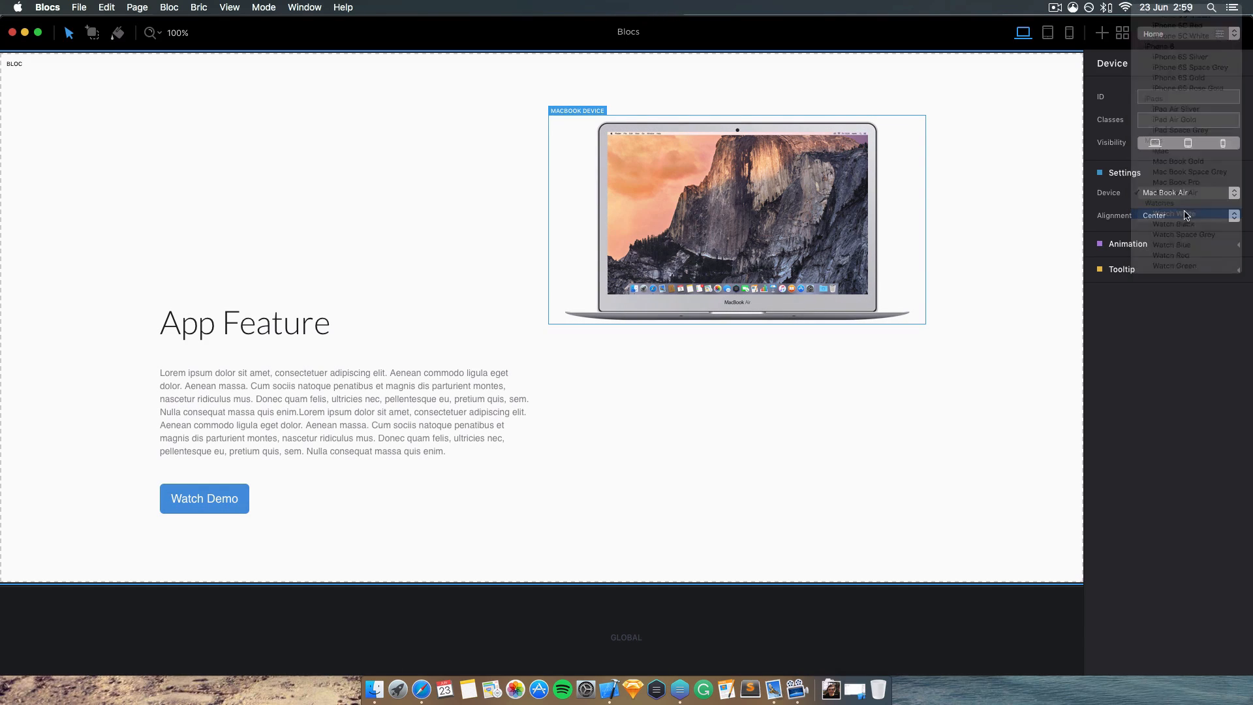
left_click(1188, 193)
left_click(1188, 224)
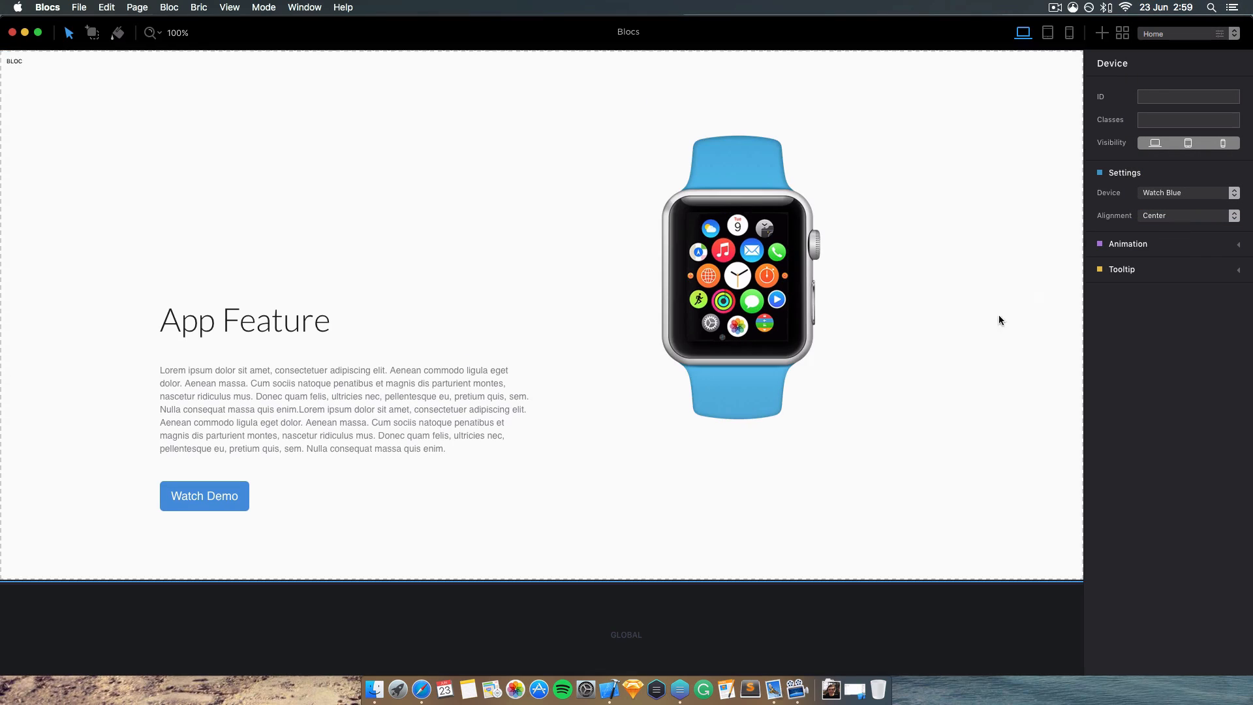
- Check the new-features list in Safari, return to Blocs, and insert a MacBook device bric between the App Feature heading and its paragraph
left_click(421, 689)
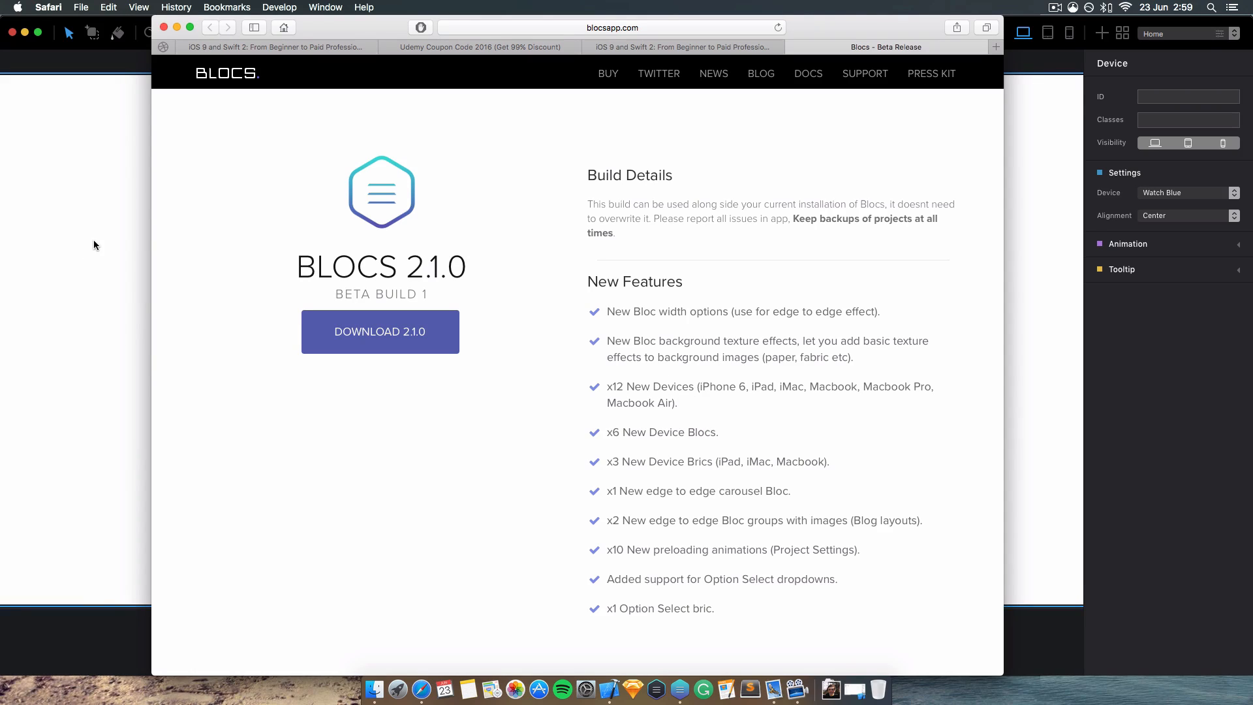
left_click(77, 225)
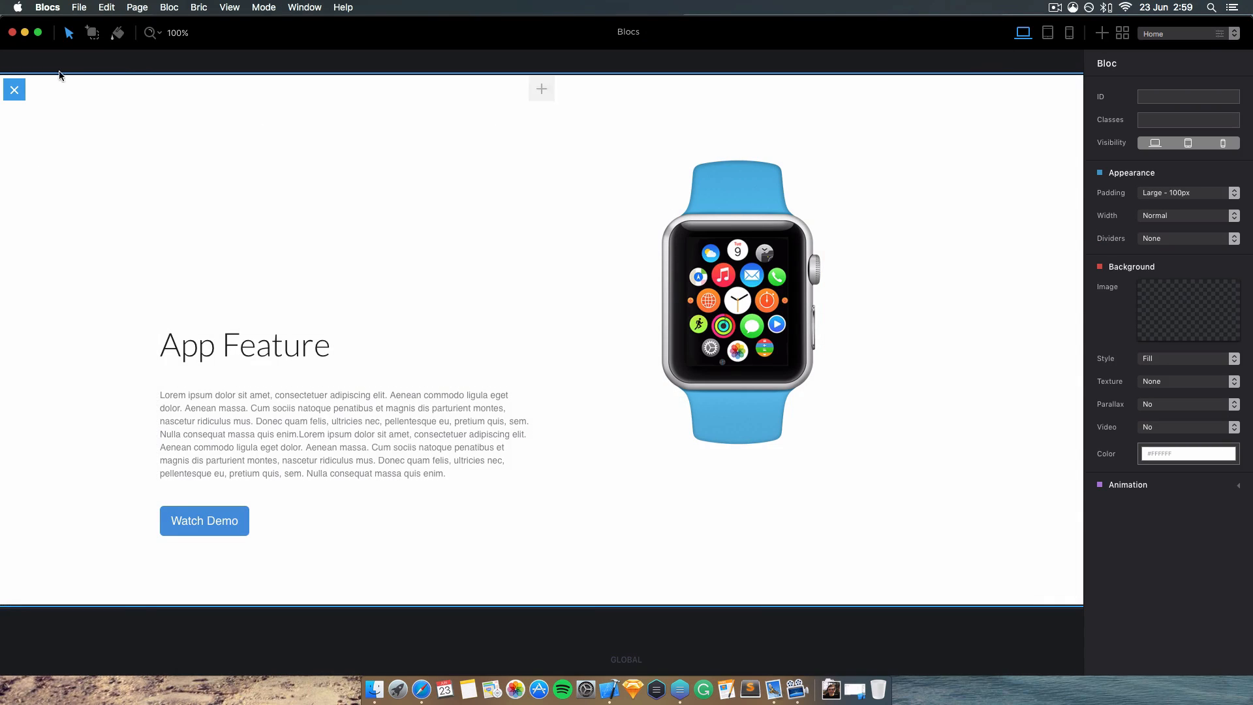
left_click(92, 32)
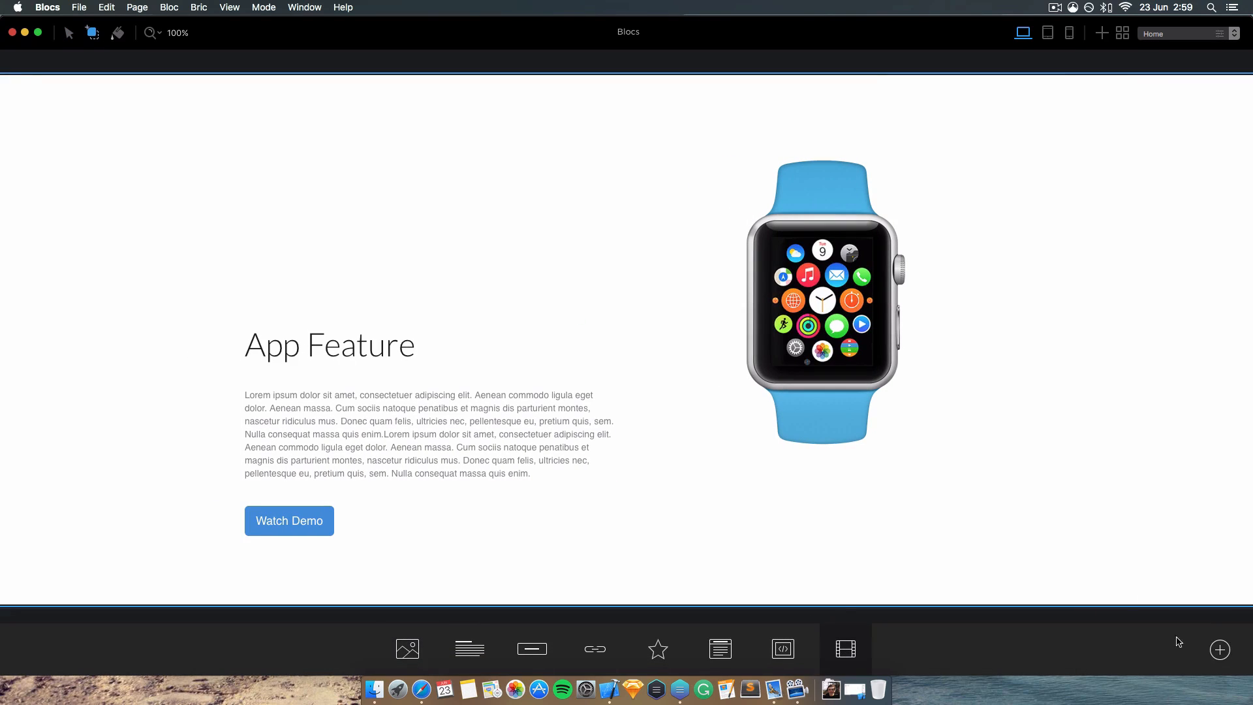
left_click(1213, 654)
scroll(574, 352, "down", 3)
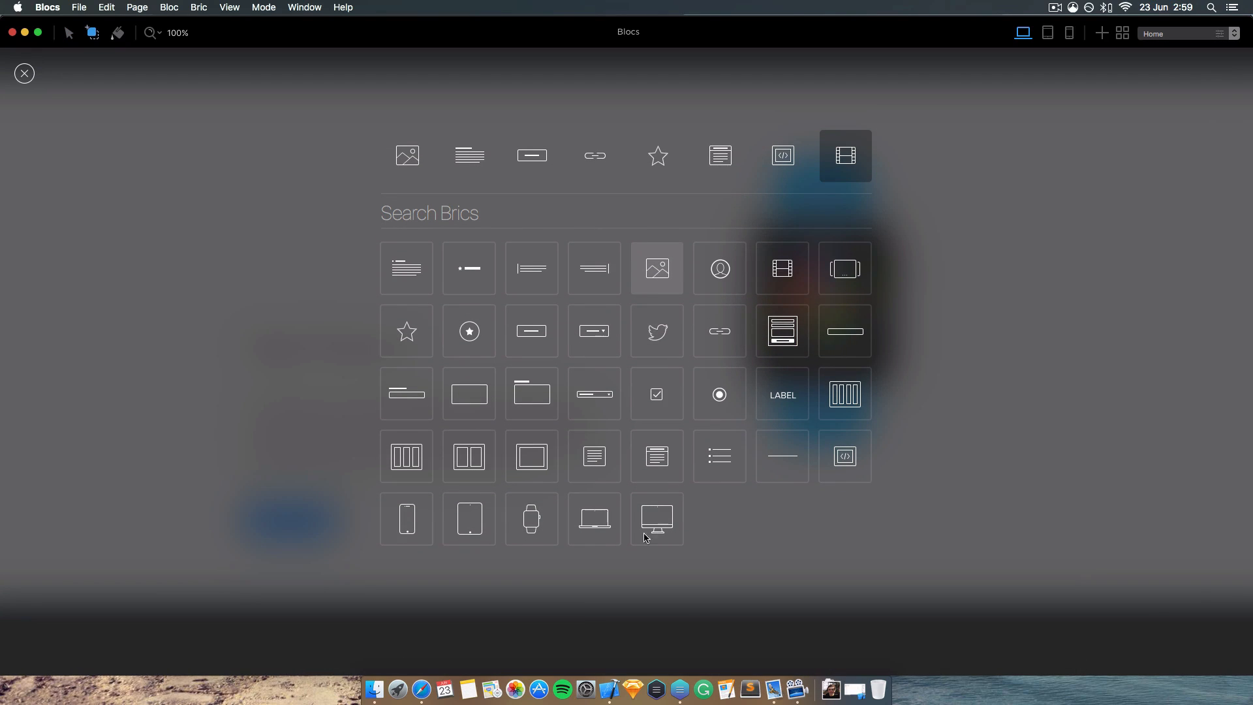
left_click(20, 75)
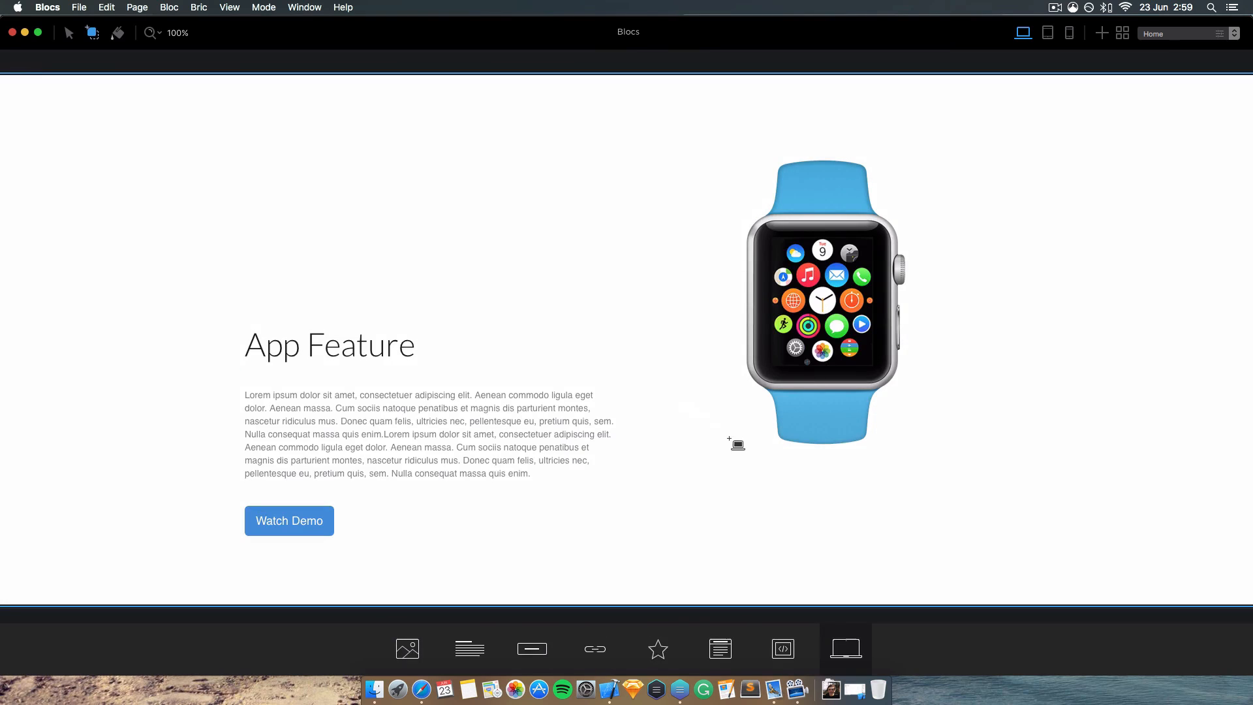
left_click(551, 390)
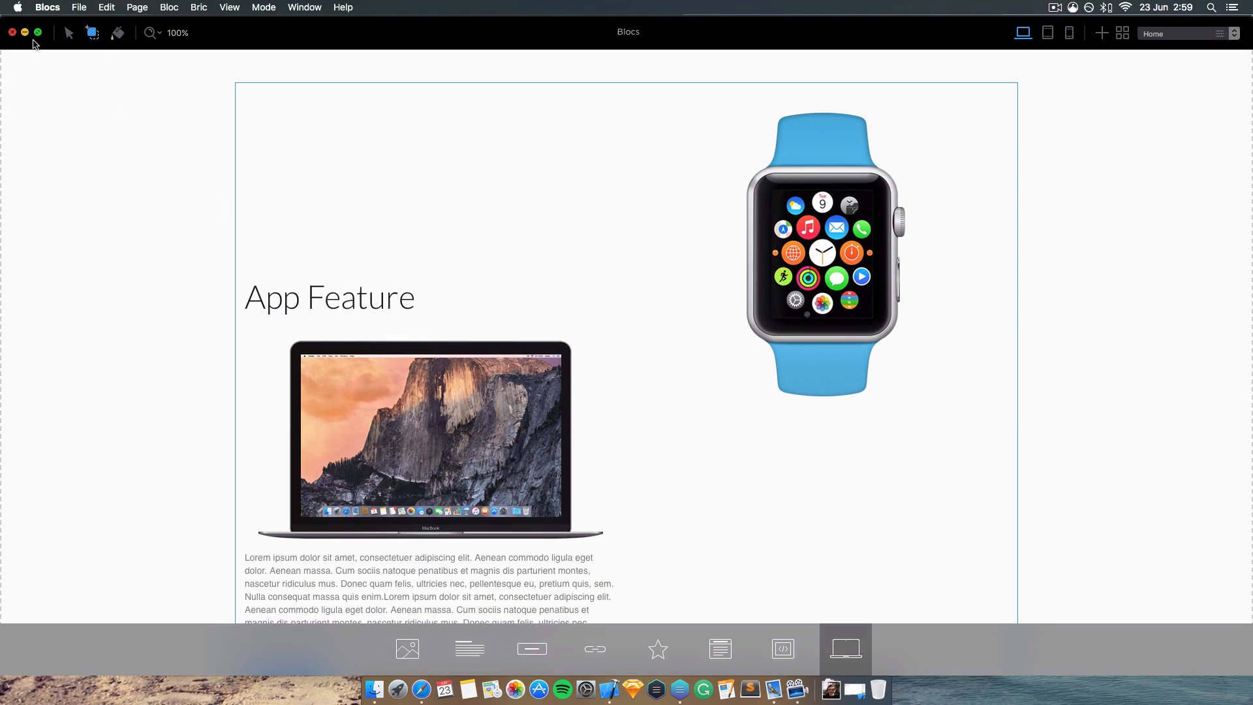
- Delete the whole App Feature bloc from the dynamic area of the page
left_click(74, 39)
scroll(522, 313, "up", 3)
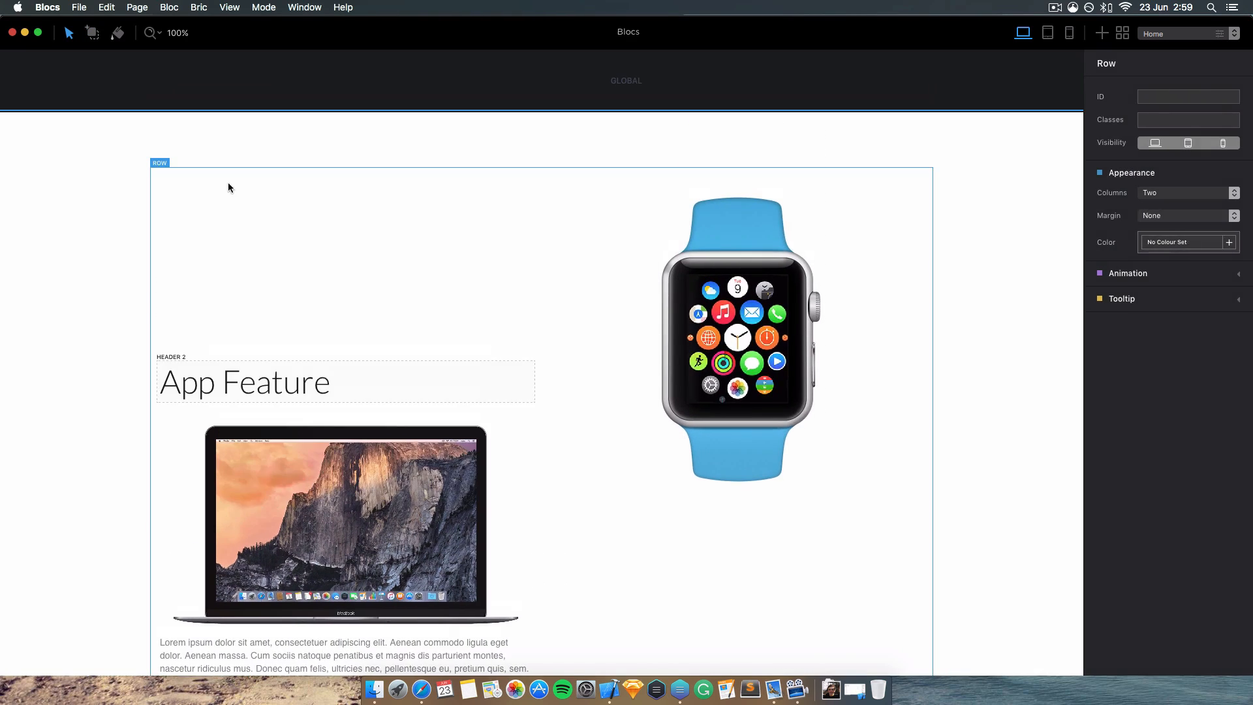
left_click(35, 205)
left_click(14, 127)
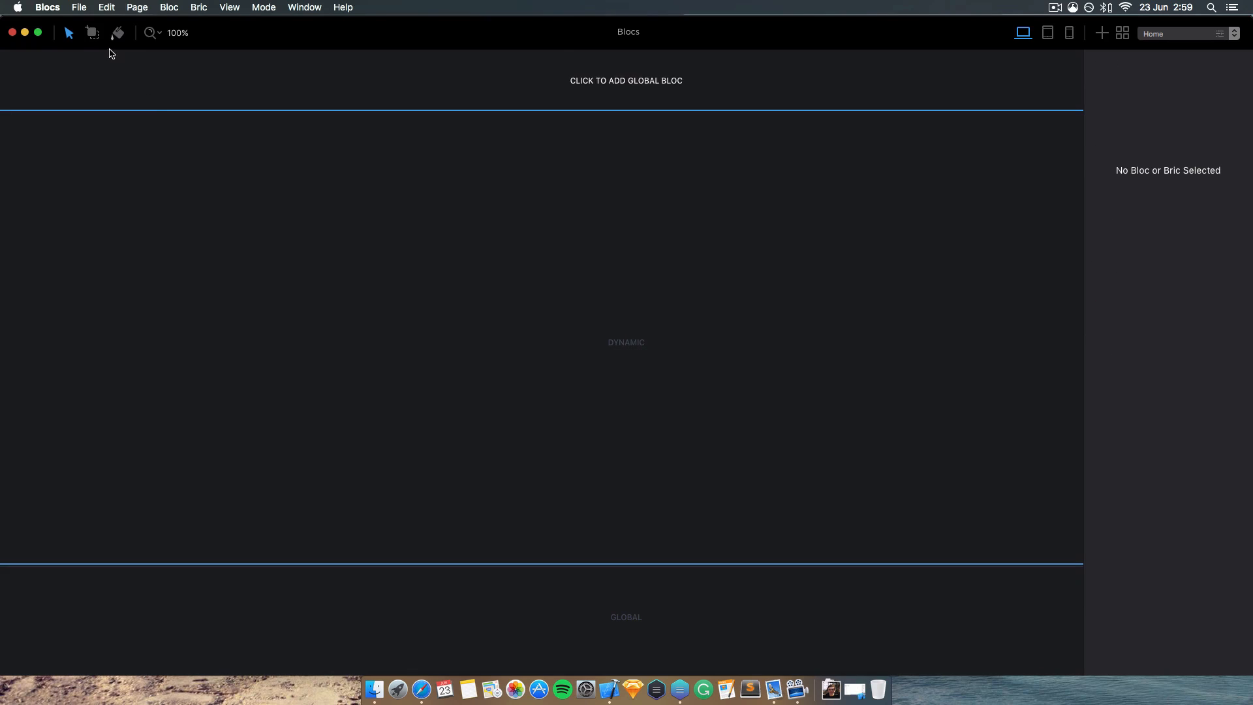
- Browse the styled and plain Devices blocs available for the empty dynamic area
left_click(414, 341)
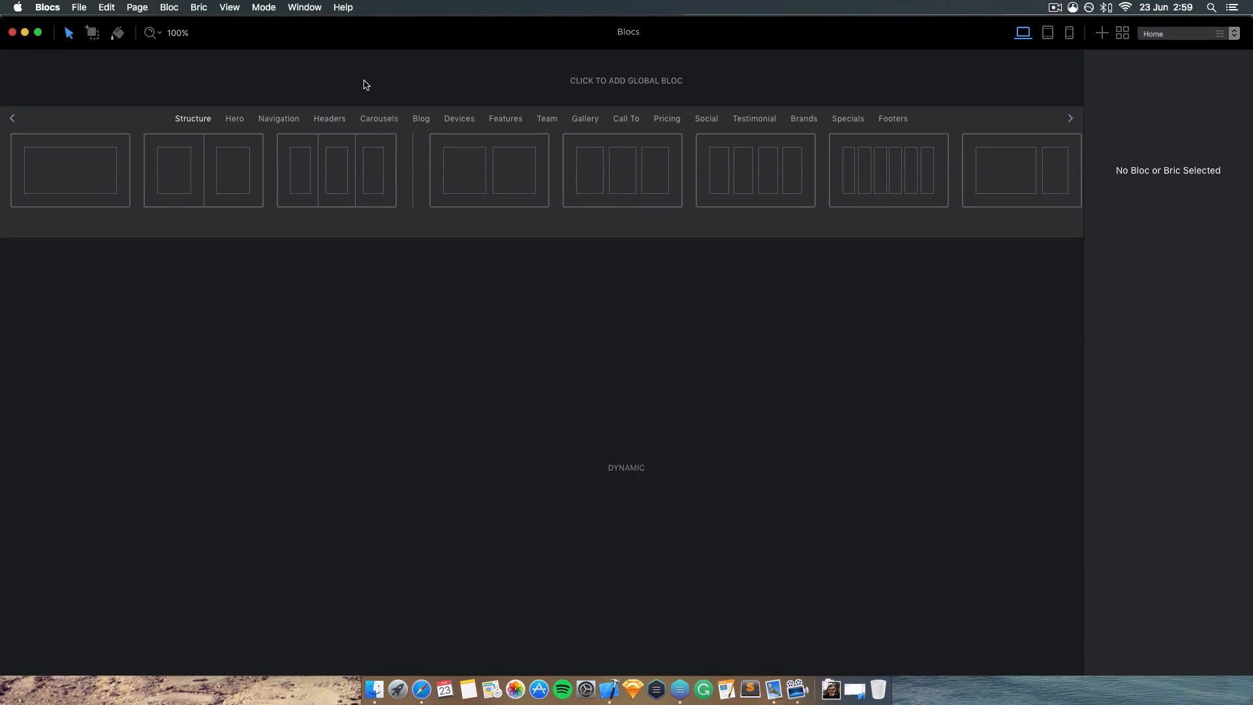
left_click(475, 120)
left_click(559, 222)
scroll(579, 173, "right", 5)
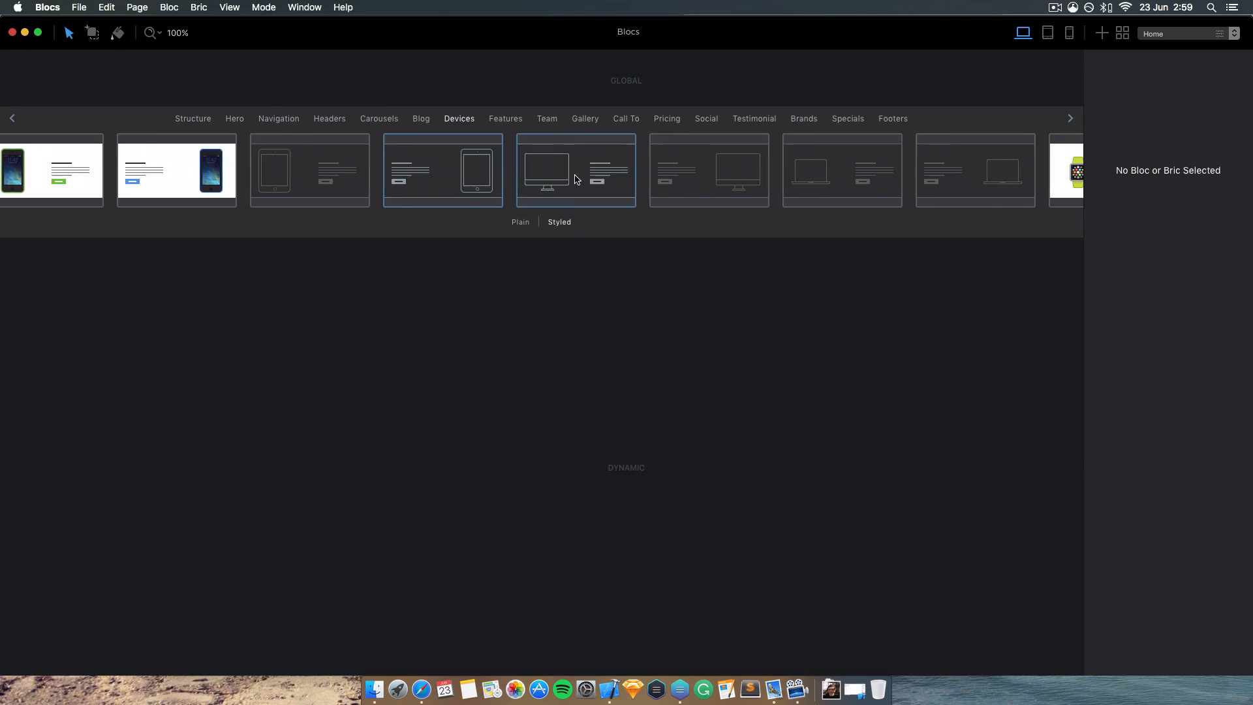
scroll(707, 189, "left", 10)
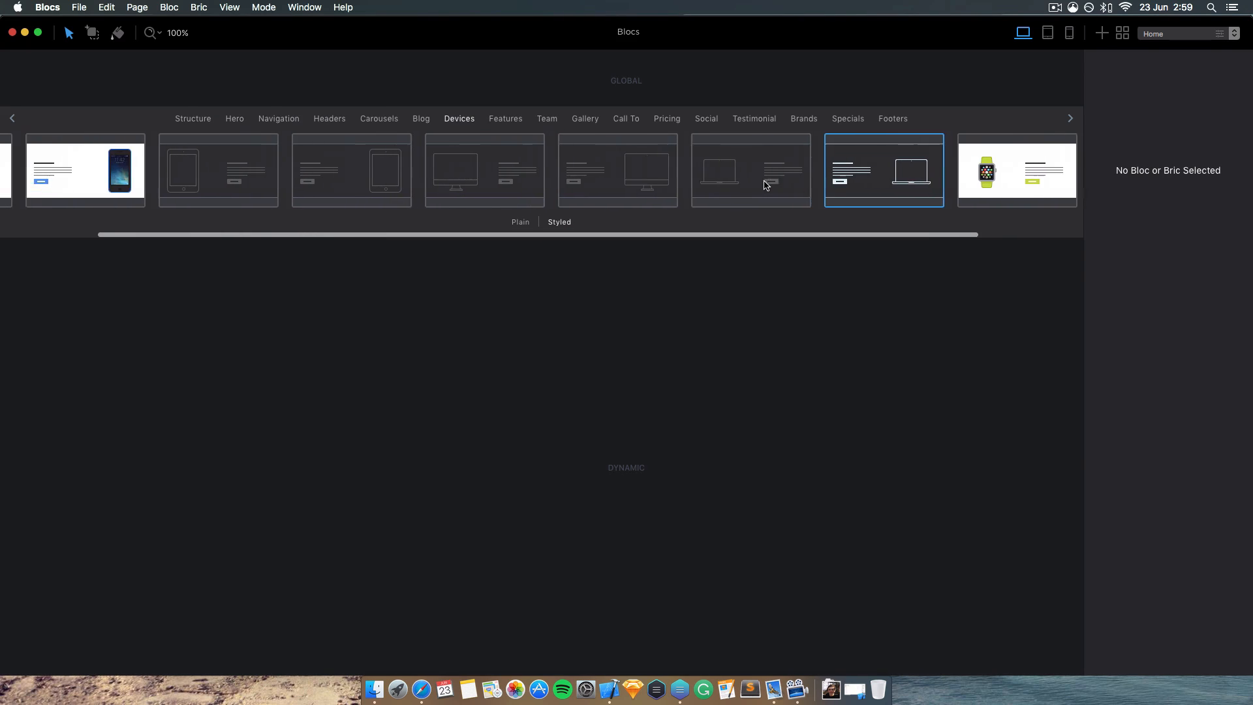
left_click(522, 223)
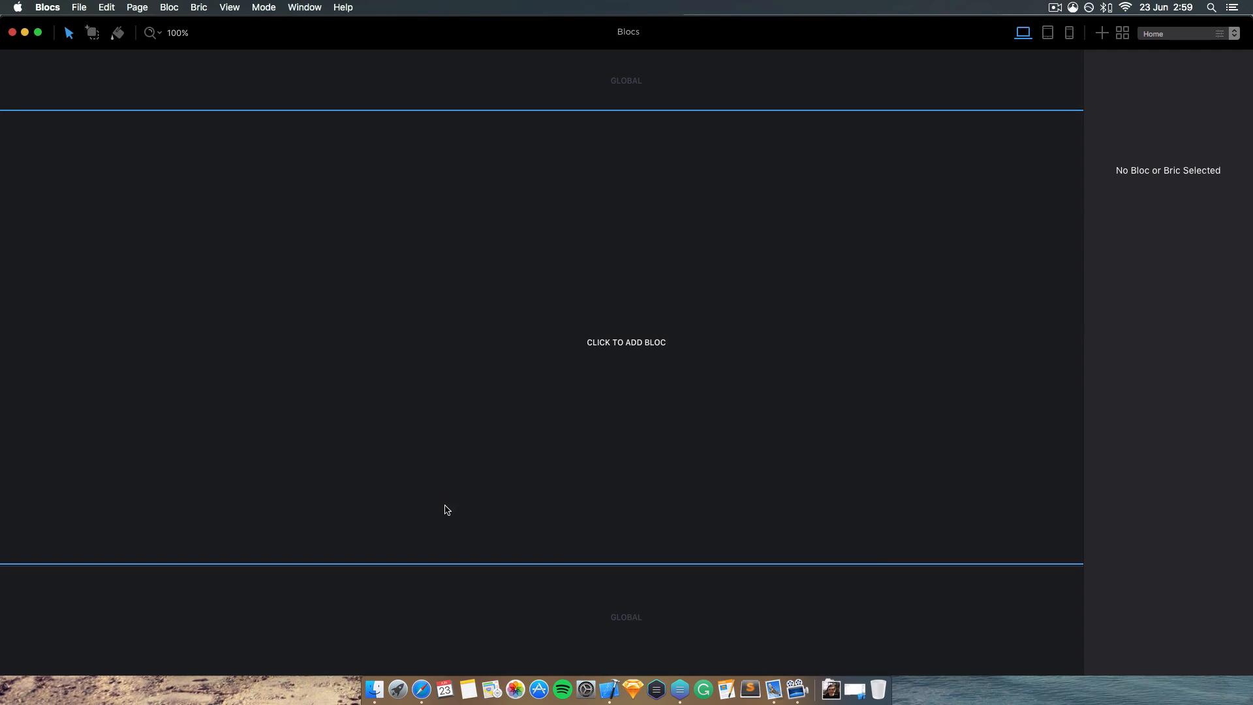
- Review the new-features list on the Blocs 2.1.0 beta page in Safari, and return to Blocs
left_click(421, 690)
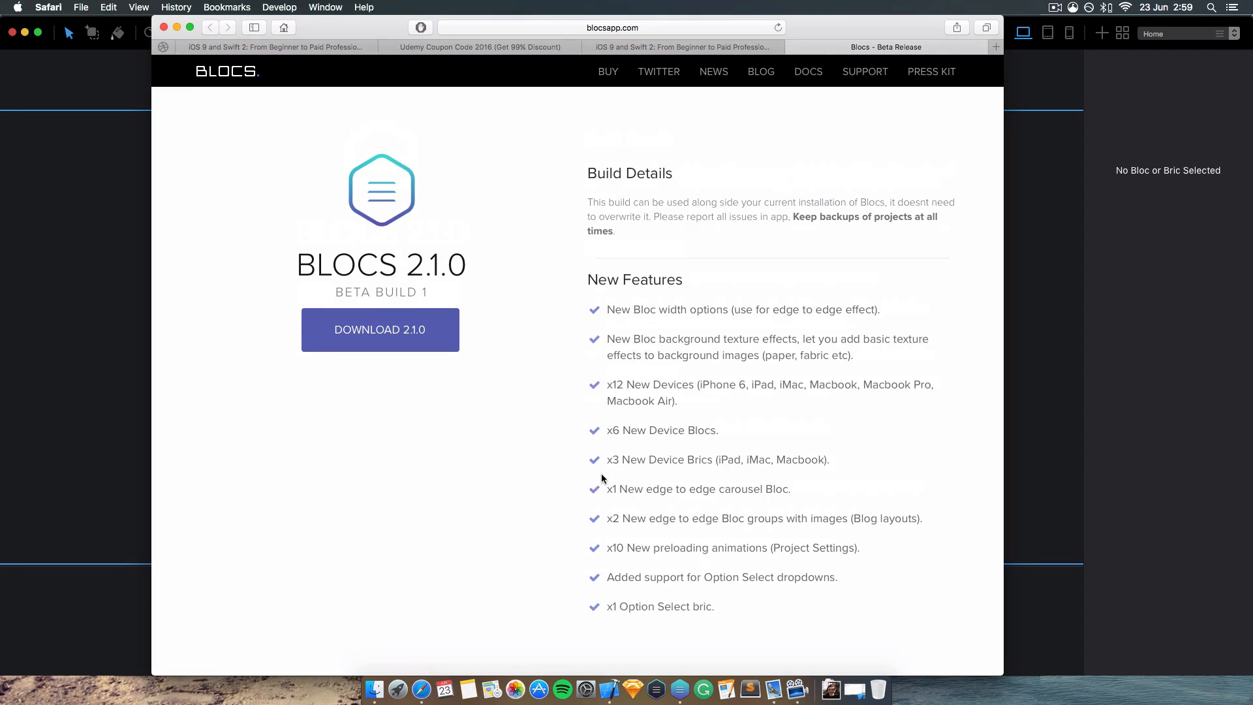
scroll(601, 478, "down", 2)
left_click(98, 301)
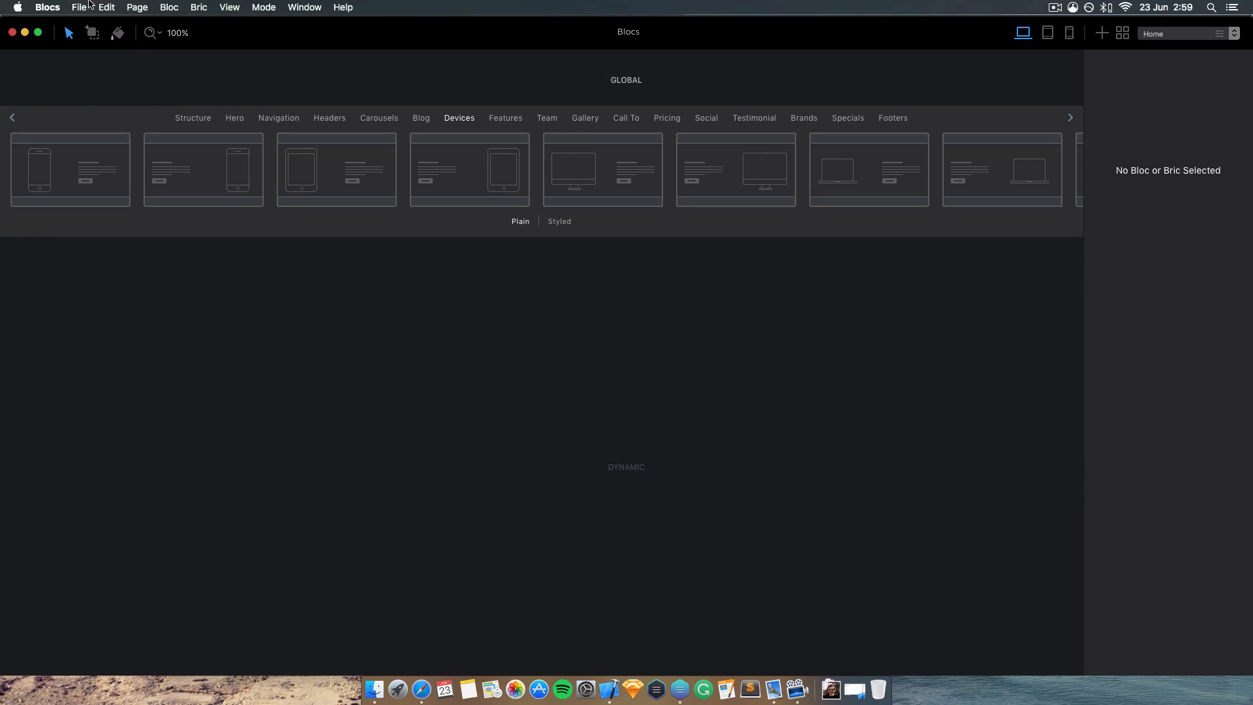
- Open the preloader settings in Project Options and look through the available preloader animations
left_click(85, 7)
left_click(140, 113)
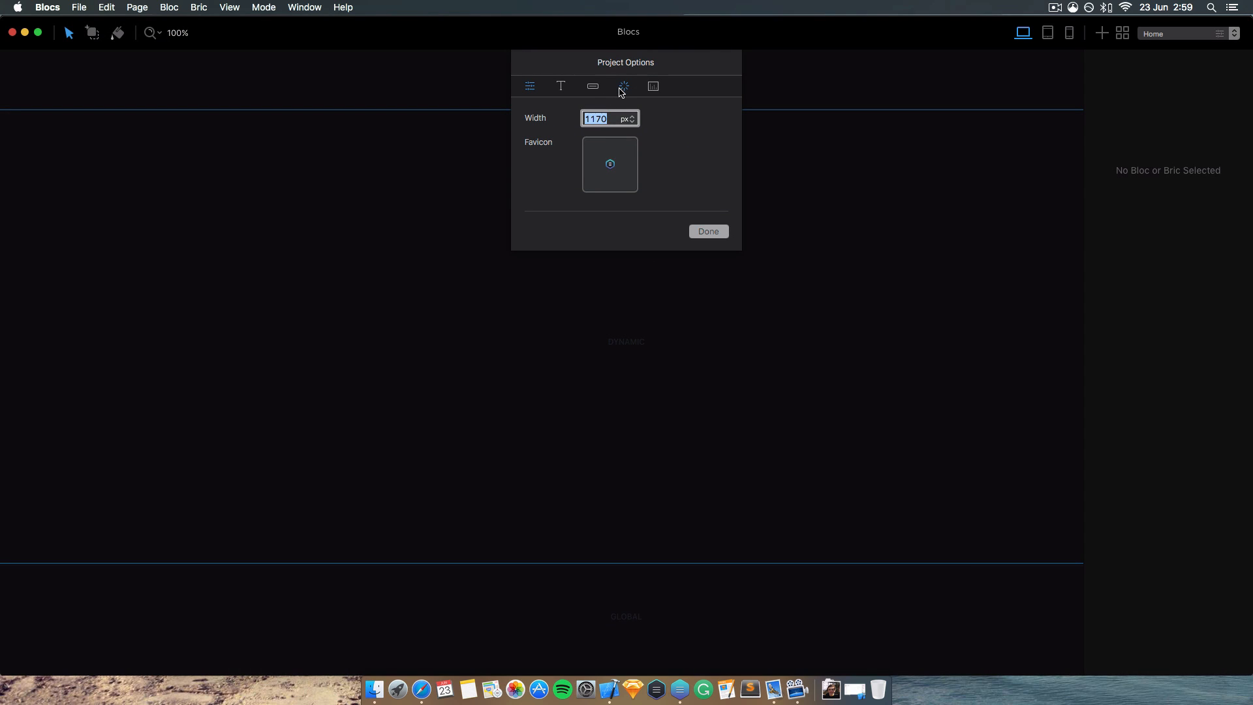
left_click(622, 89)
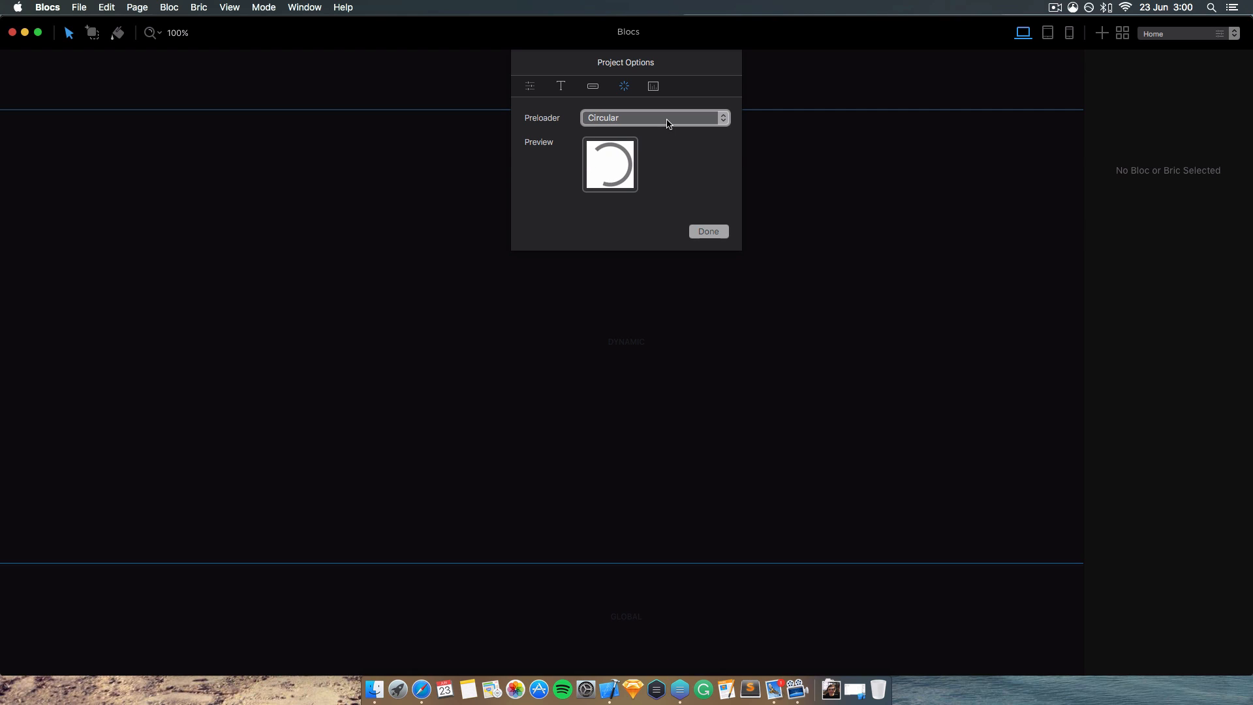
left_click(668, 124)
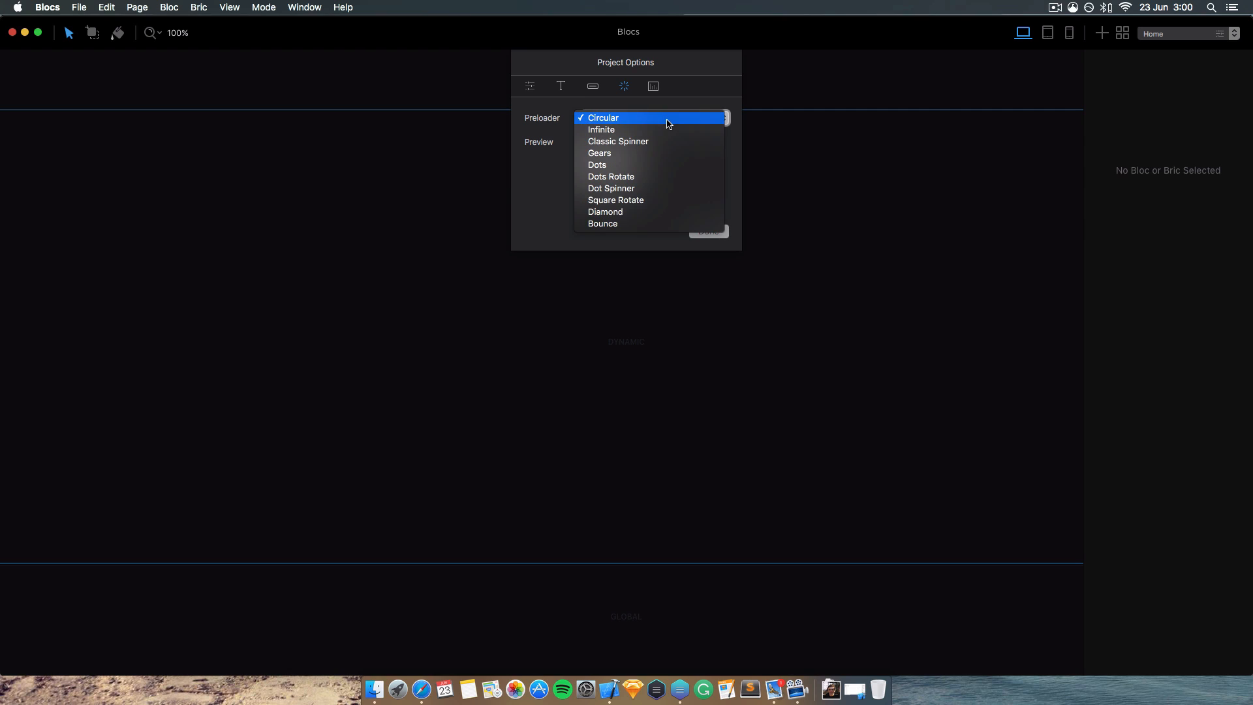
left_click(513, 128)
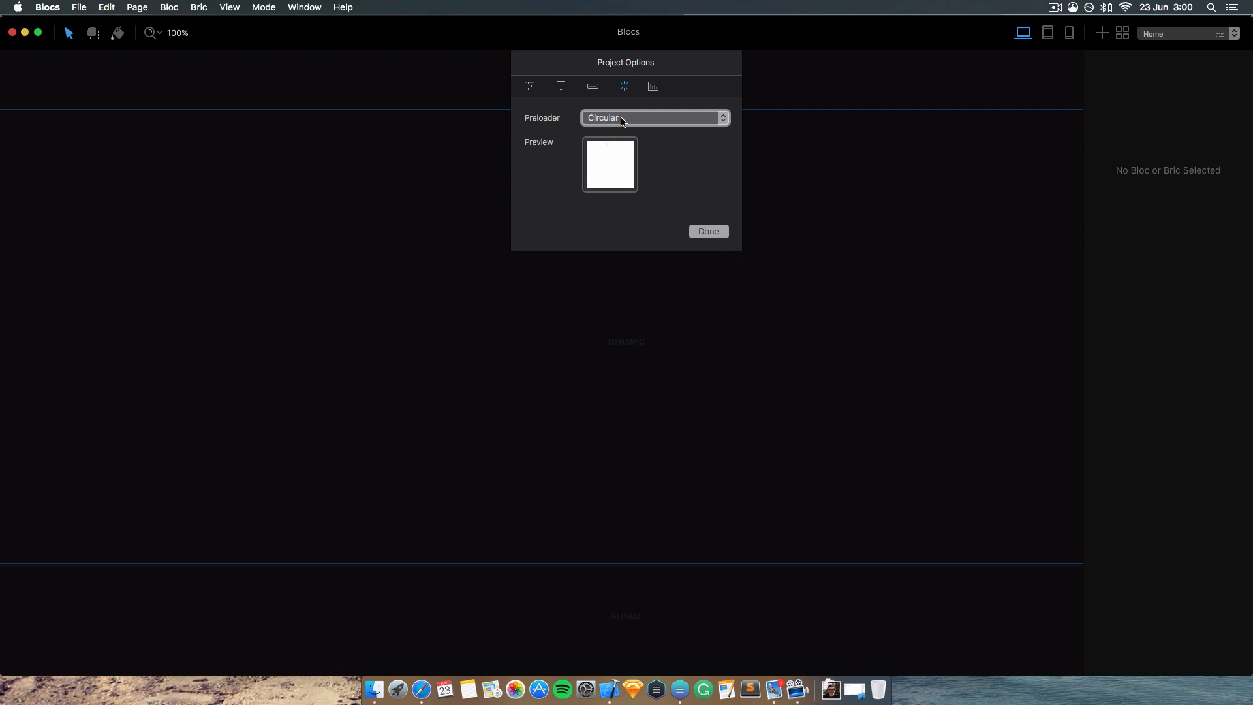
- Preview the Infinite, Classic Spinner, Gears, Dots and Dots Rotate preloader animations one after another
left_click(667, 119)
left_click(668, 129)
left_click(686, 124)
left_click(681, 135)
left_click(679, 124)
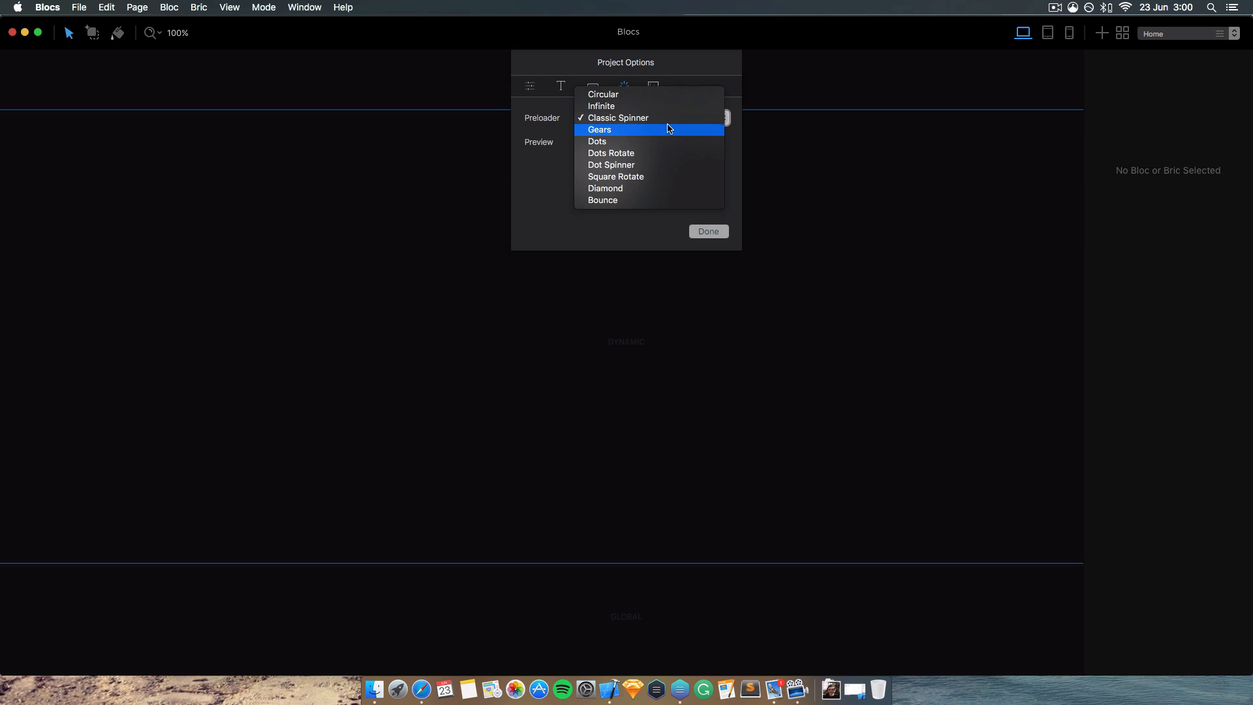
left_click(679, 129)
left_click(695, 122)
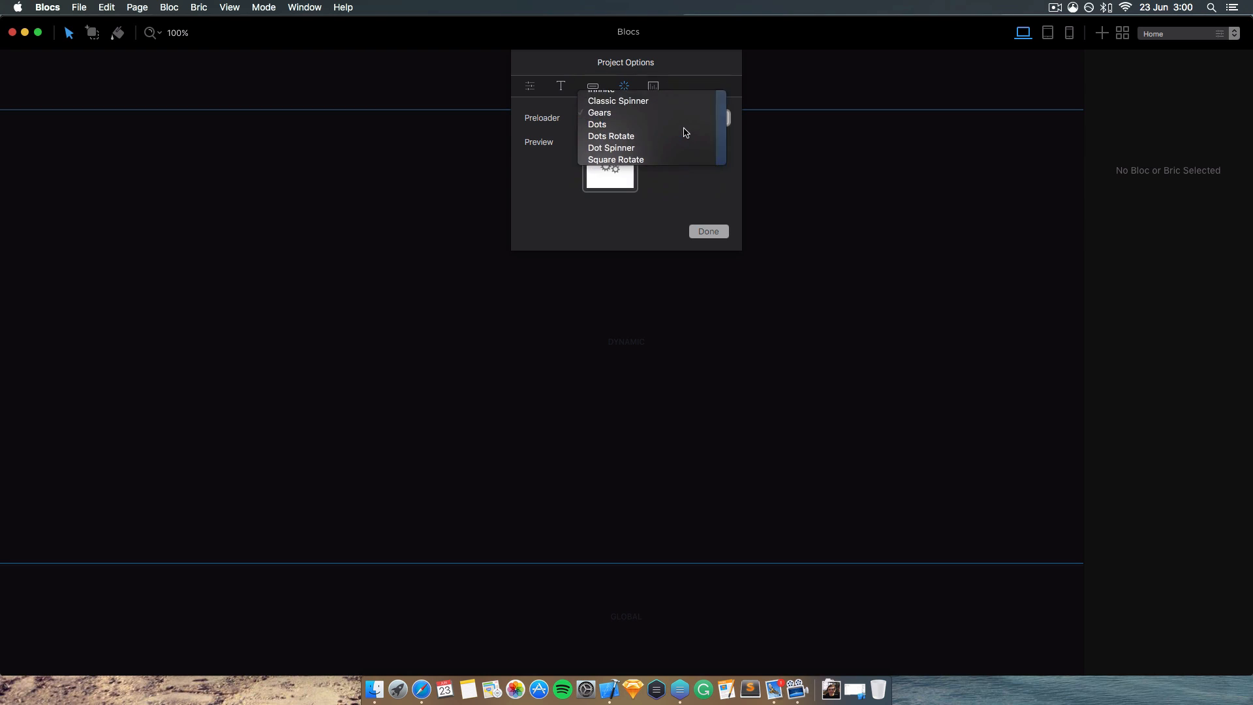
left_click(684, 130)
left_click(681, 121)
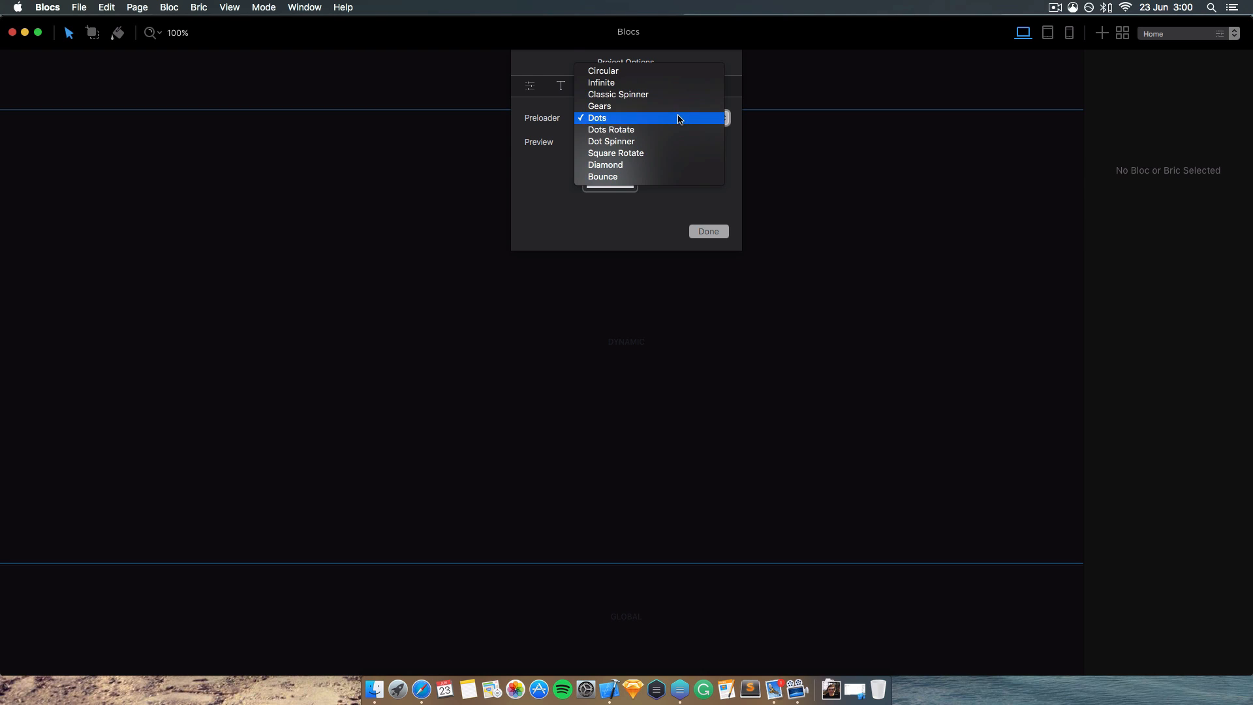
left_click(661, 129)
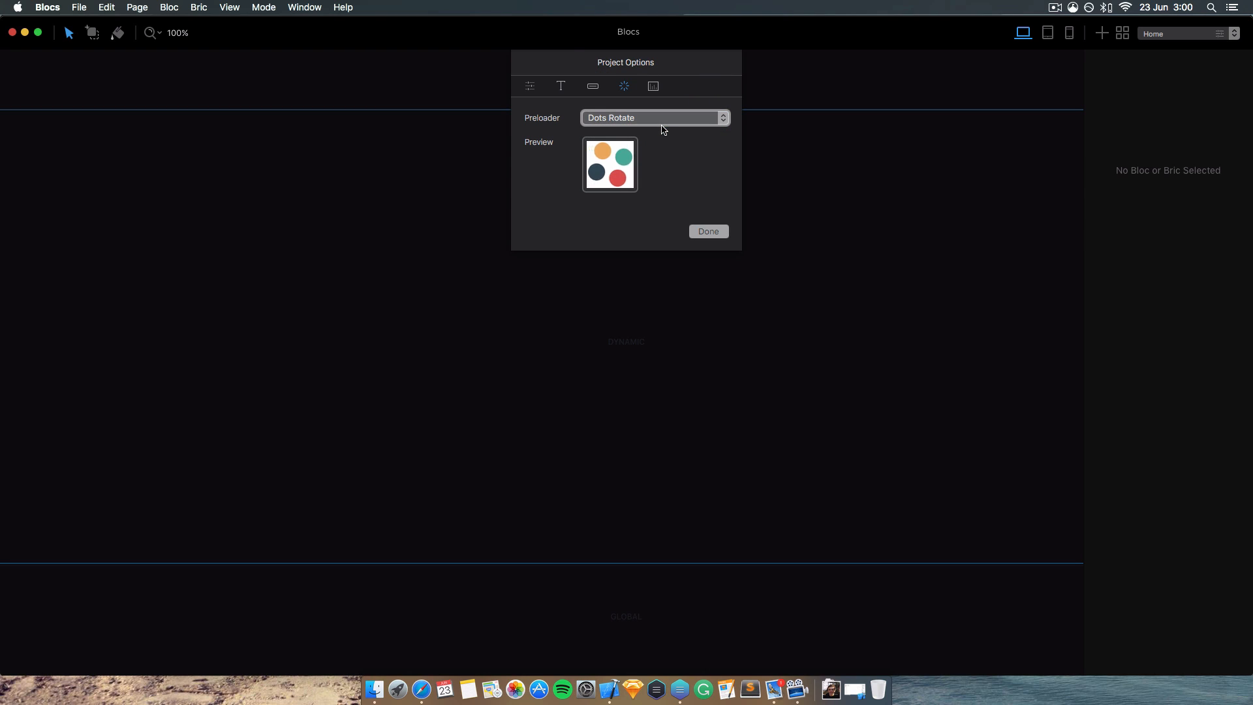
- Preview the Dot Spinner, Diamond and Square Rotate preloaders, and set the project's preloader to Bounce
left_click(662, 121)
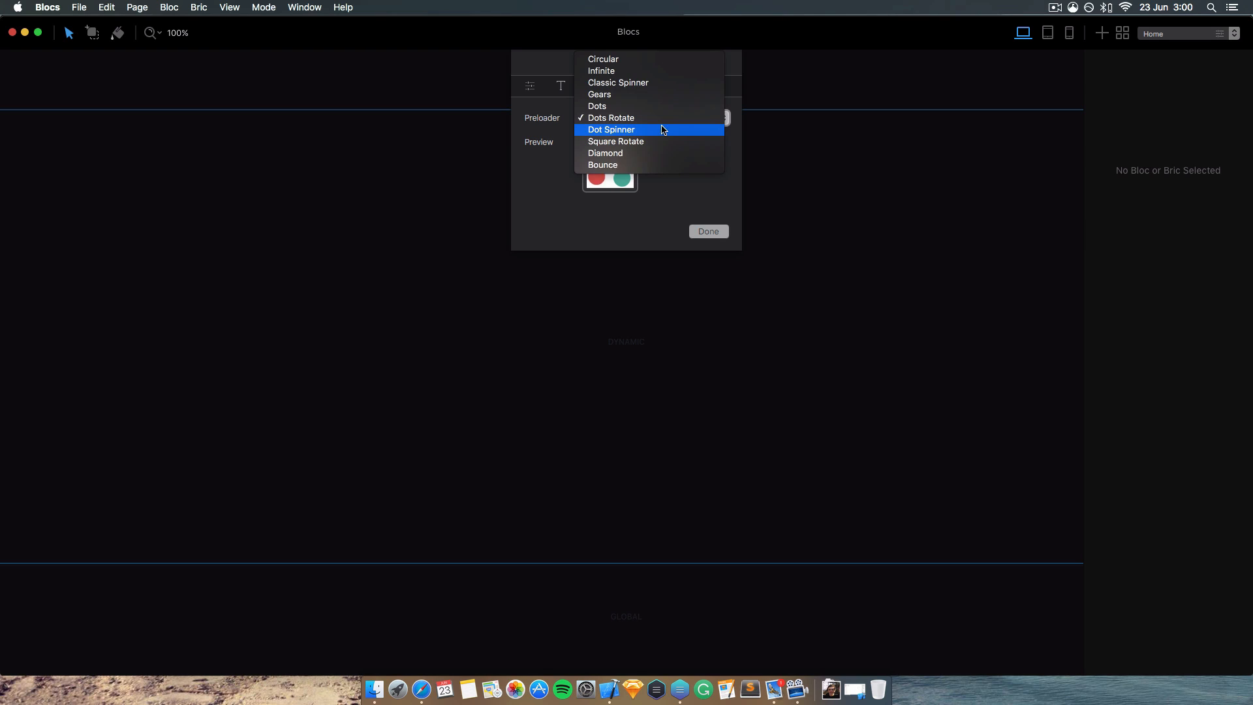
left_click(661, 130)
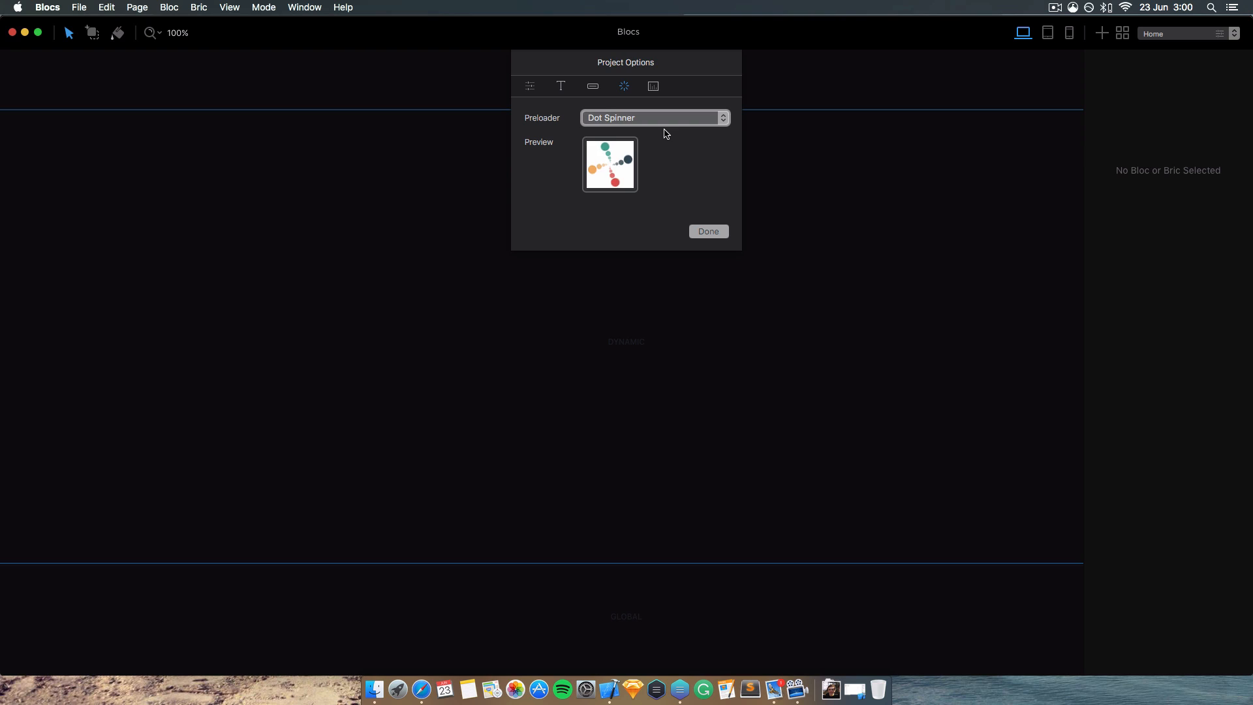
left_click(664, 127)
left_click(653, 140)
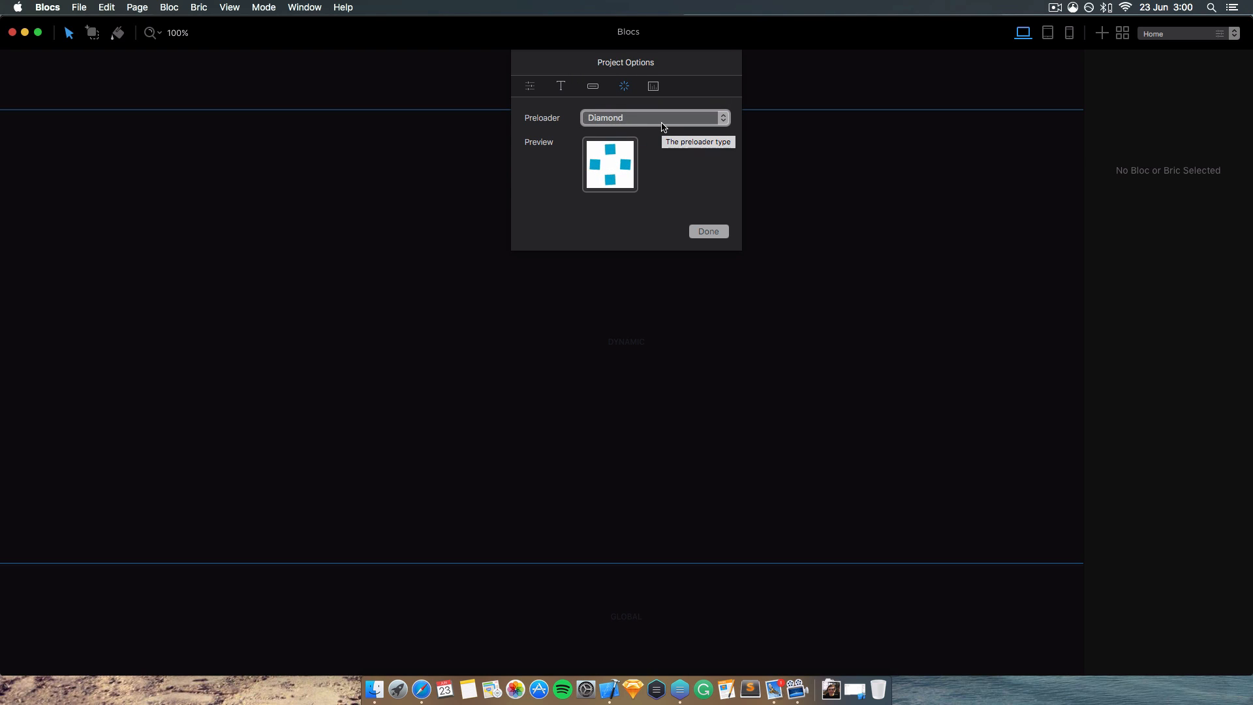
left_click(662, 127)
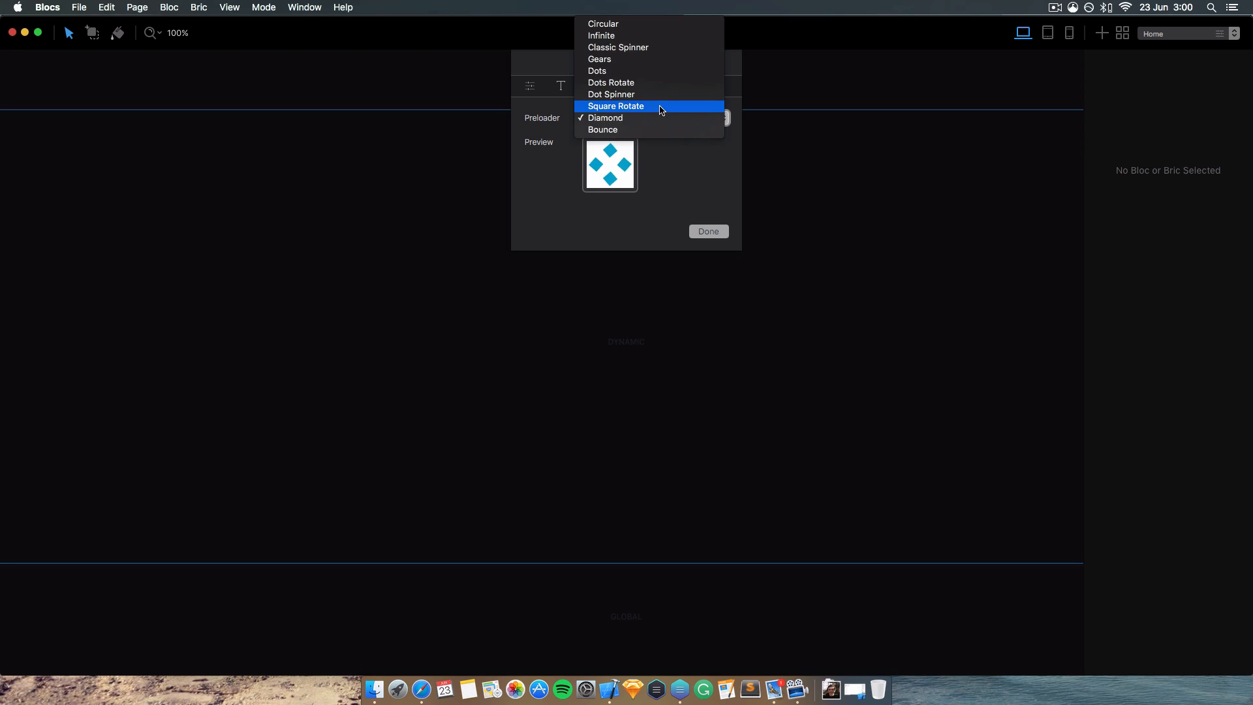
left_click(660, 107)
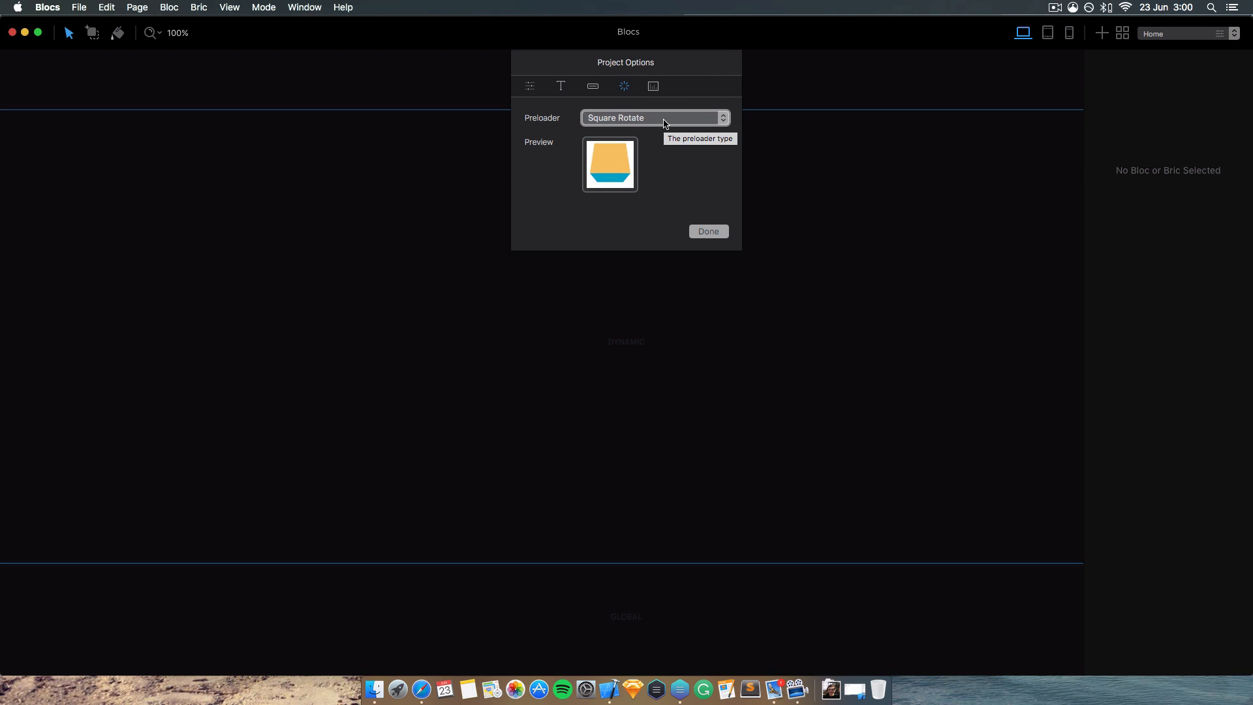
left_click(665, 124)
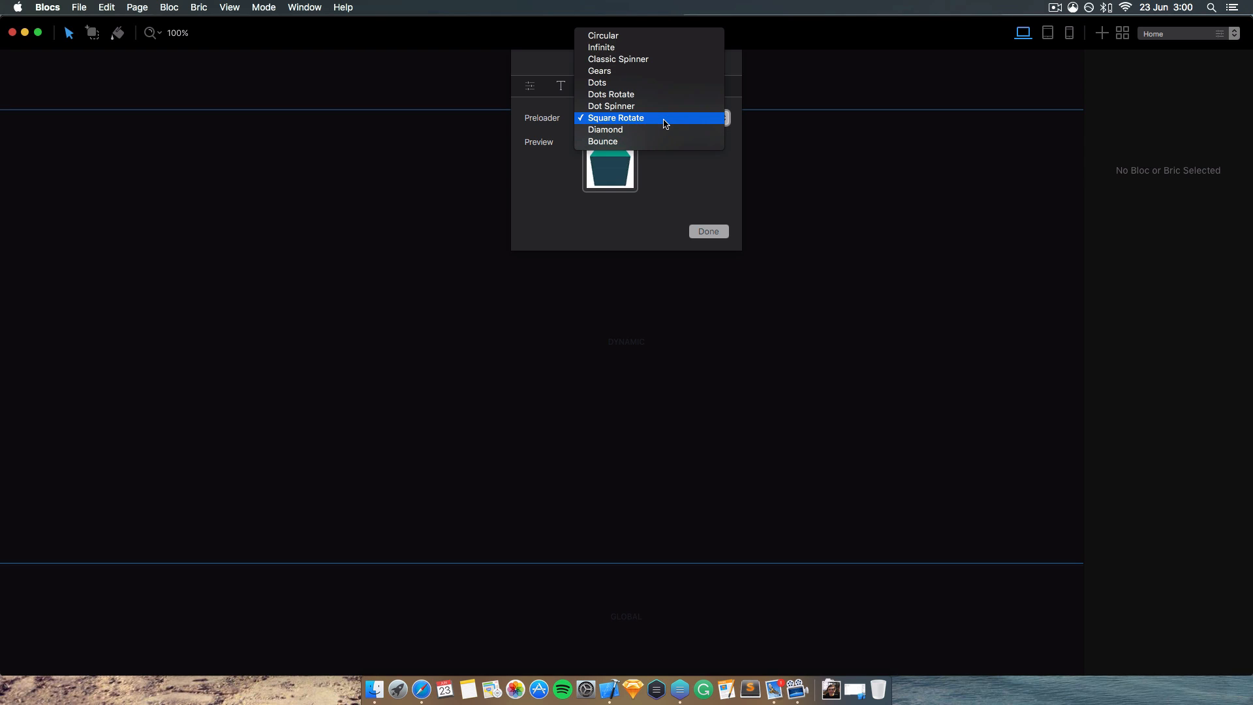
left_click(663, 141)
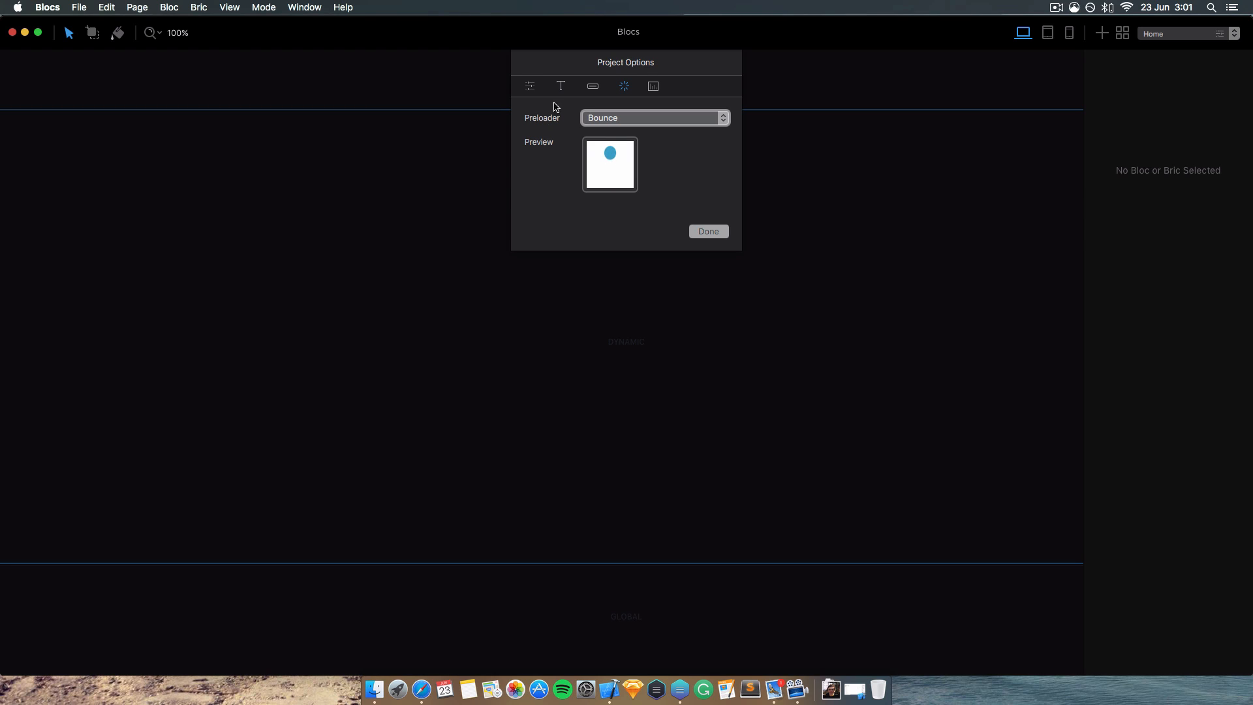
- Look through the other Project Options sections, finishing with the width and favicon settings, and close the options
left_click(652, 87)
left_click(626, 88)
left_click(596, 89)
left_click(559, 89)
left_click(530, 88)
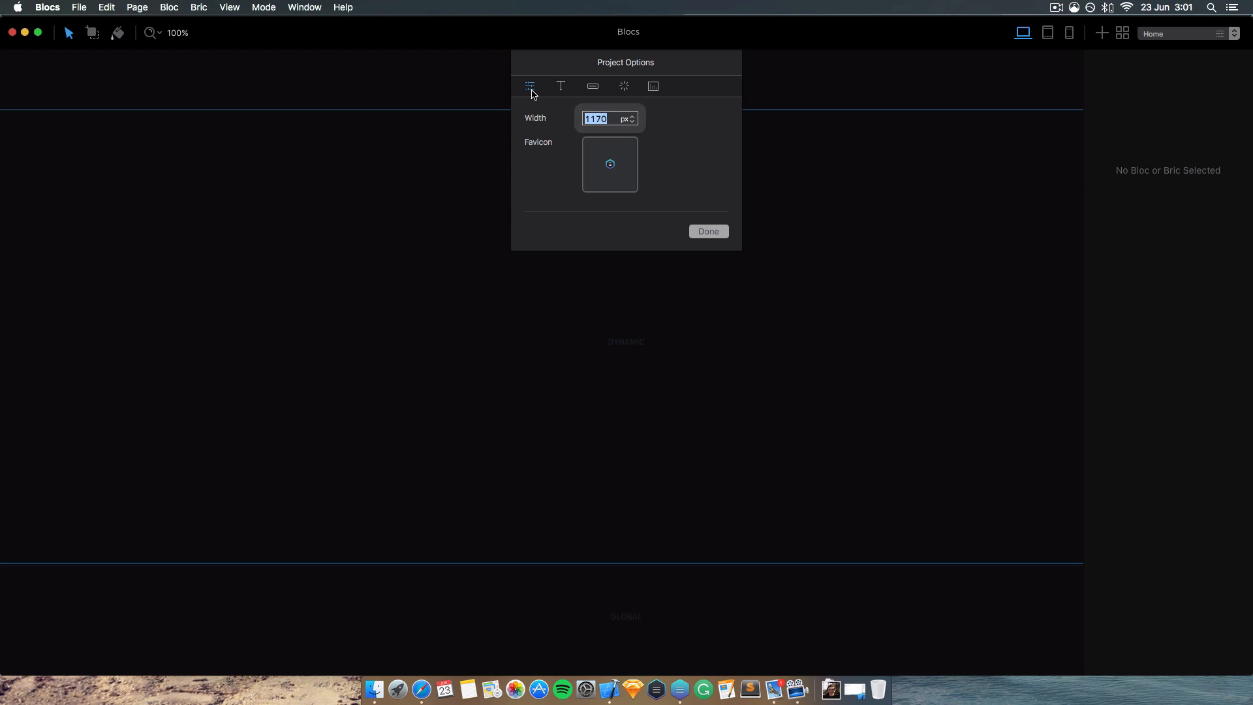
left_click(708, 231)
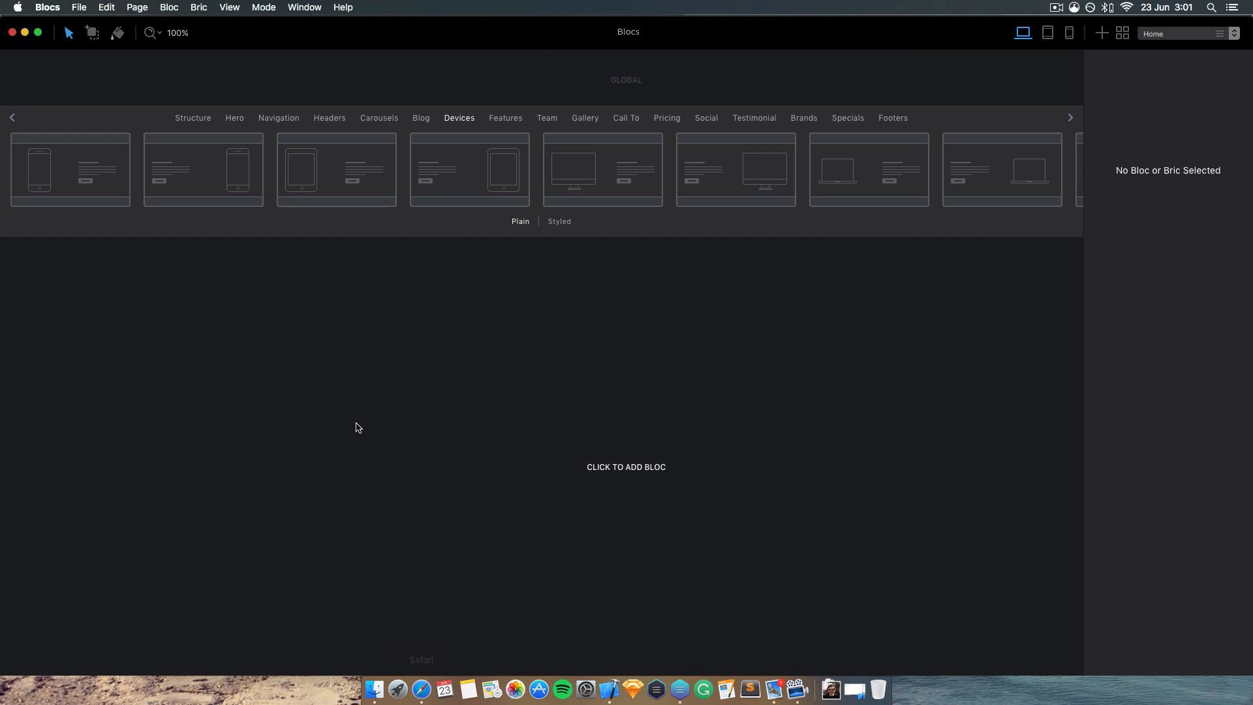
- Add a single-column Structure bloc to the empty dynamic area of the page
left_click(358, 428)
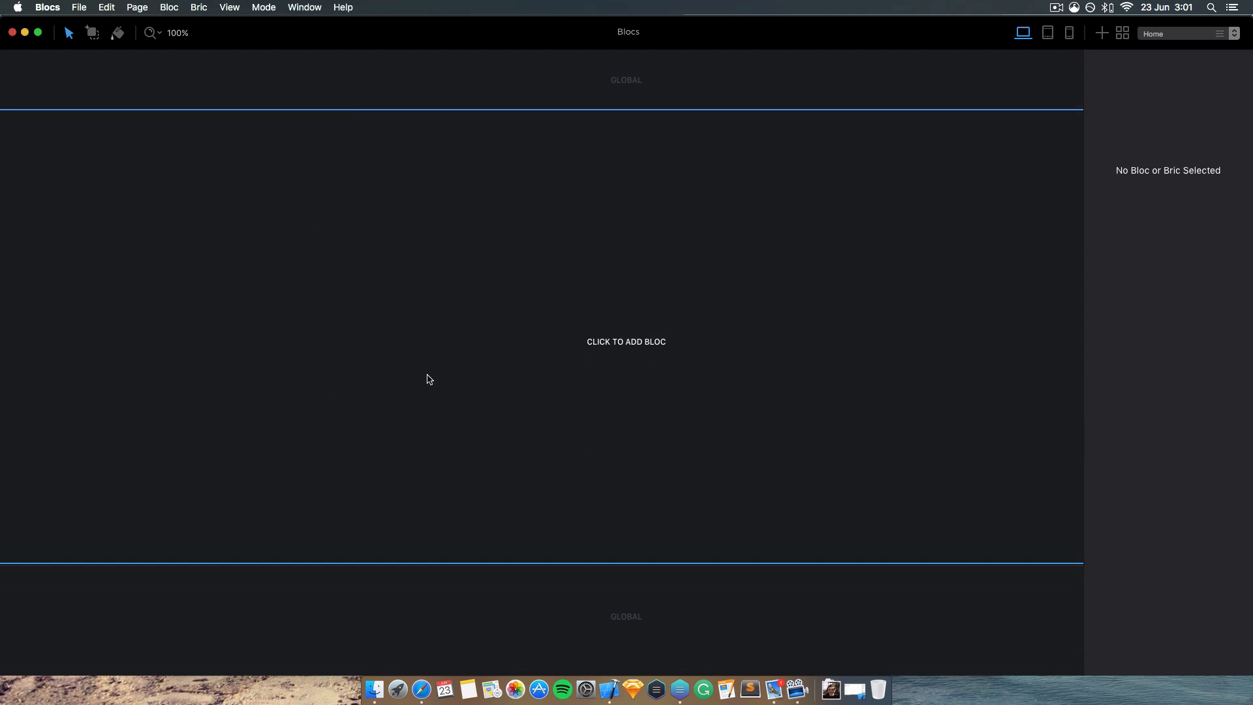
left_click(427, 376)
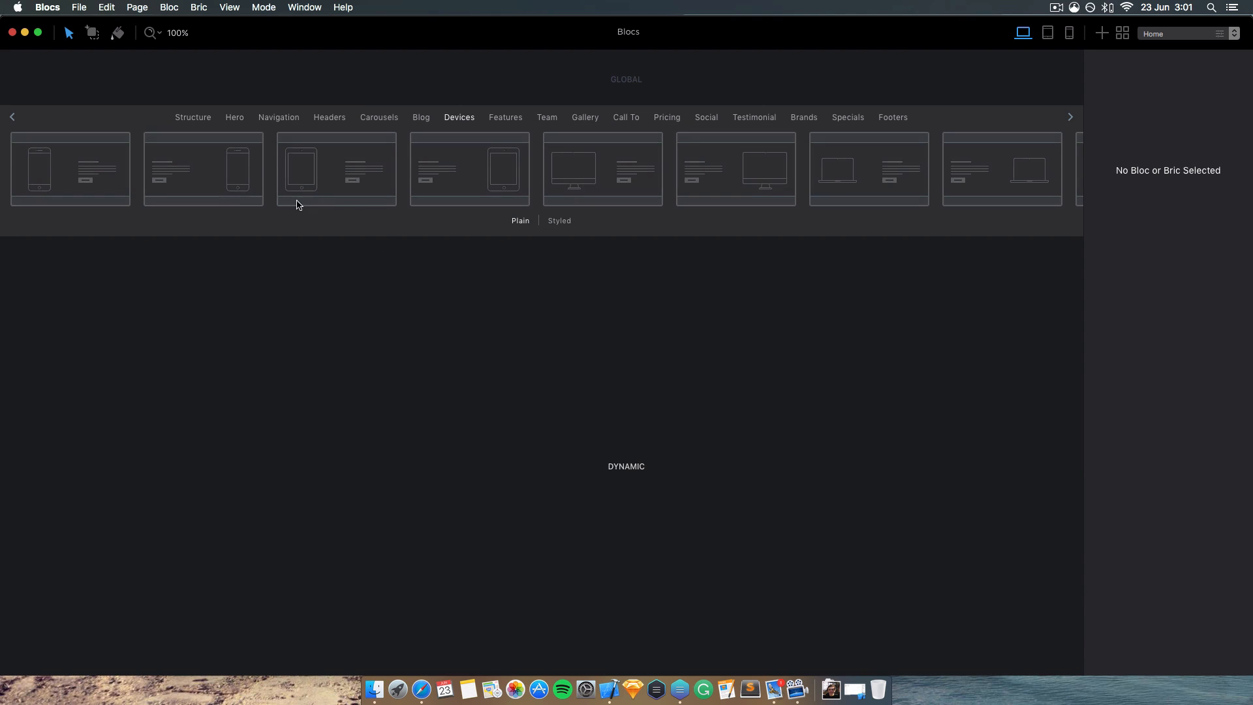
left_click(193, 117)
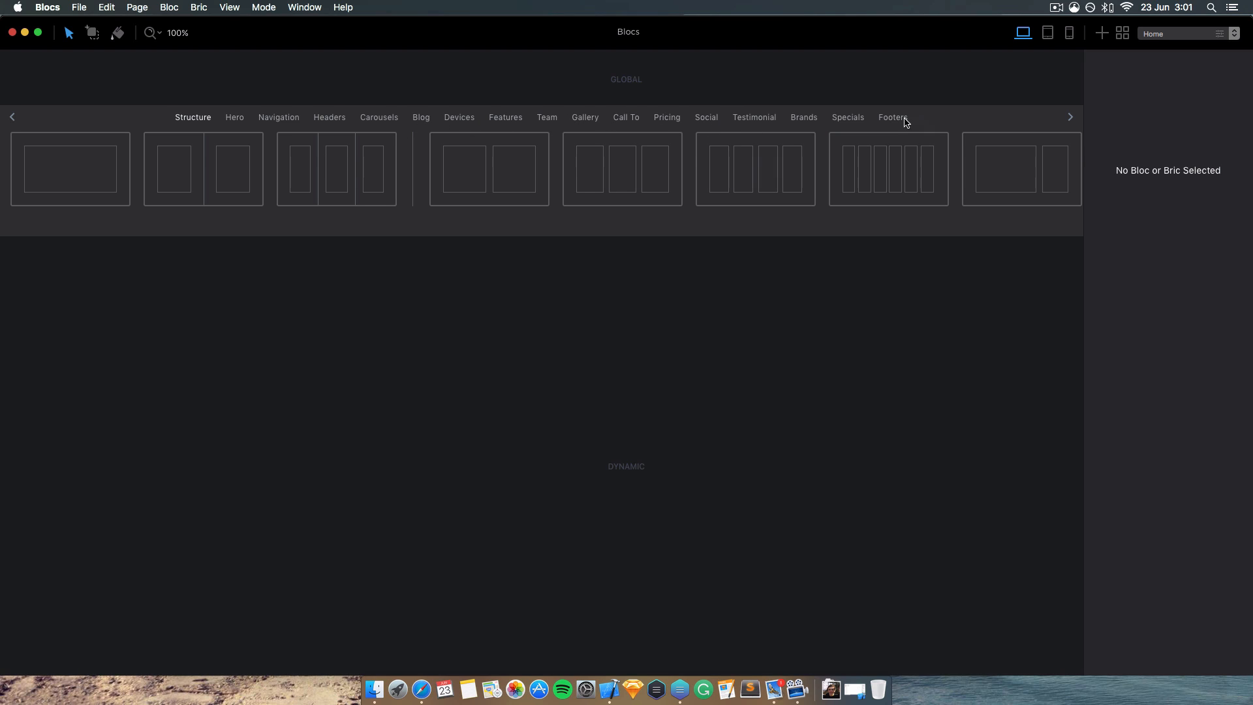
left_click(626, 121)
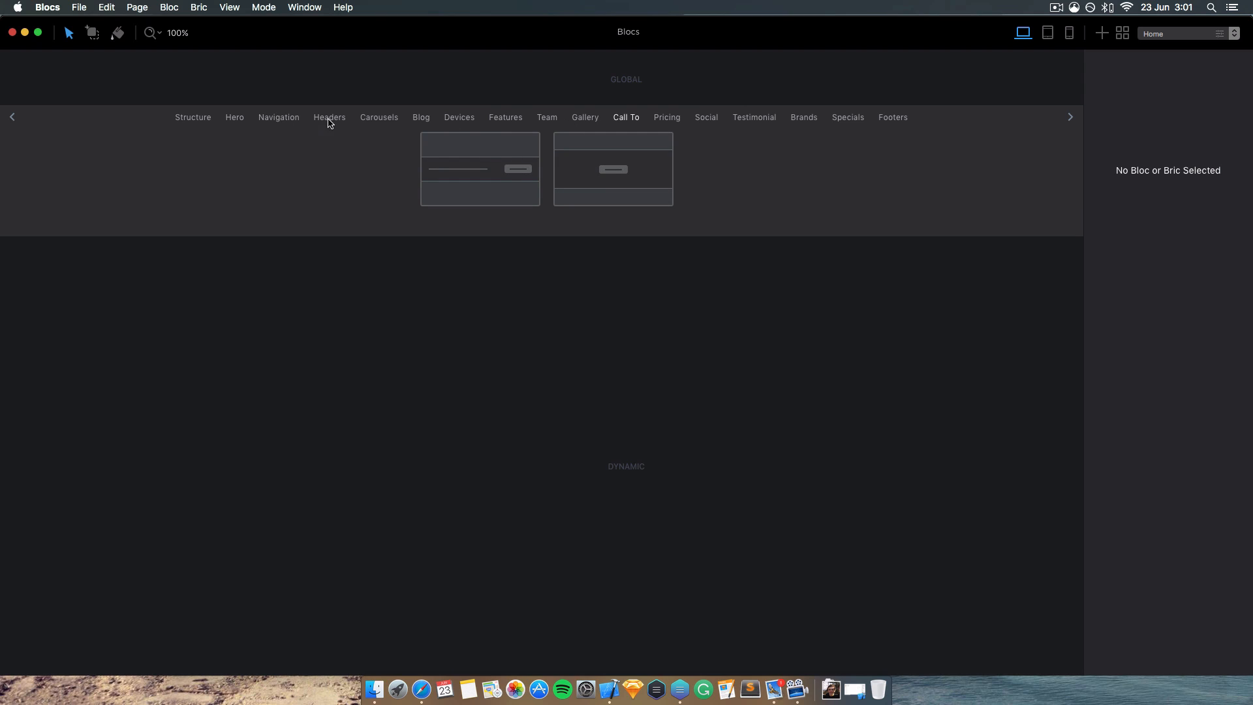
left_click(194, 121)
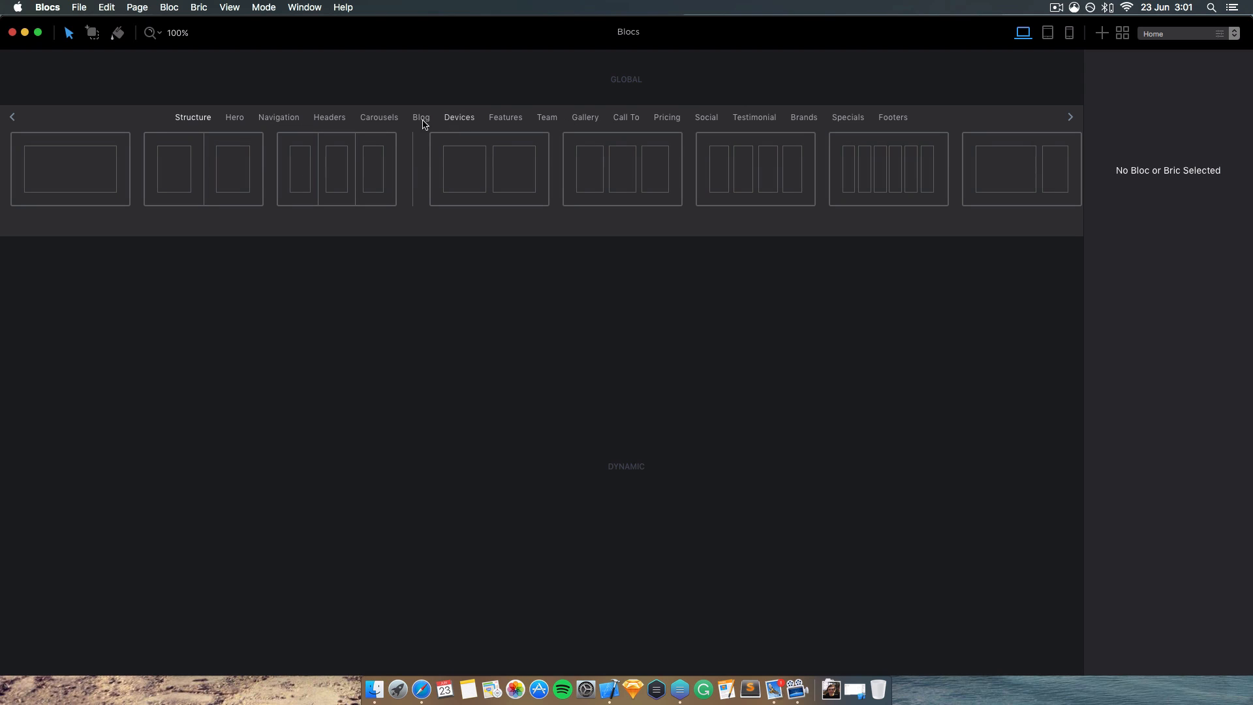
left_click_drag(79, 168, 641, 394)
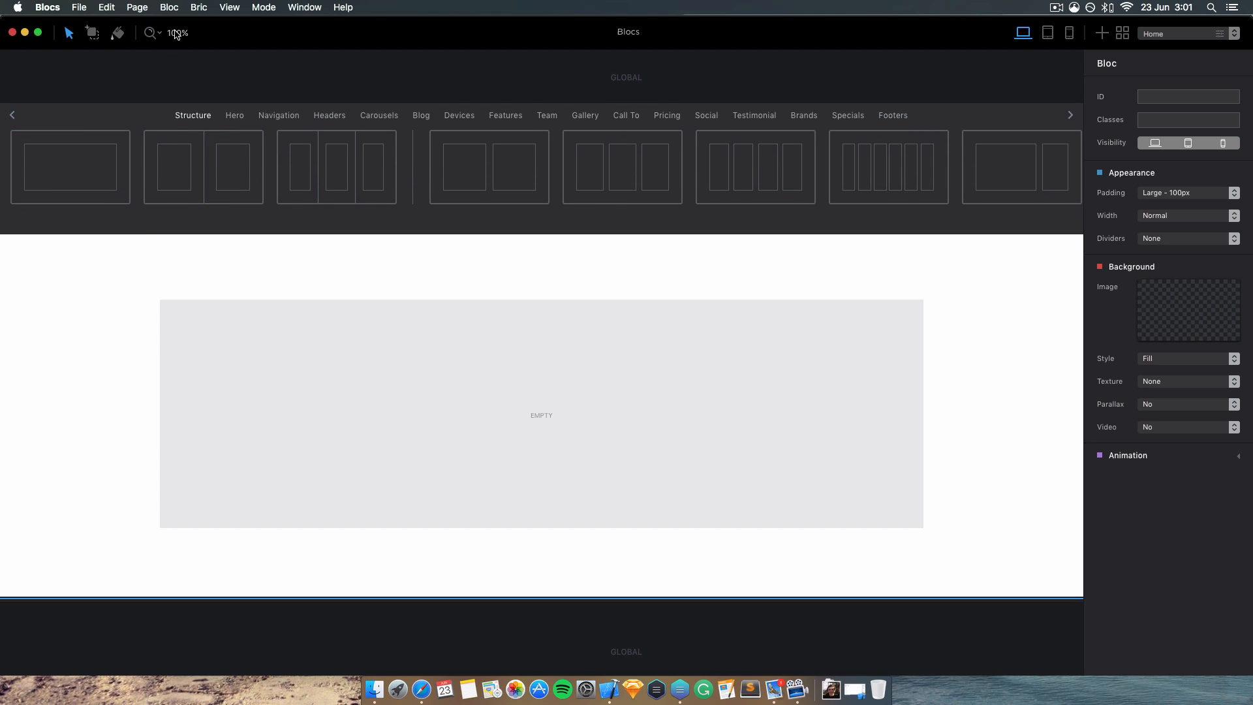
- Insert a form bric with name, email and message fields into the bloc's empty column
left_click(90, 34)
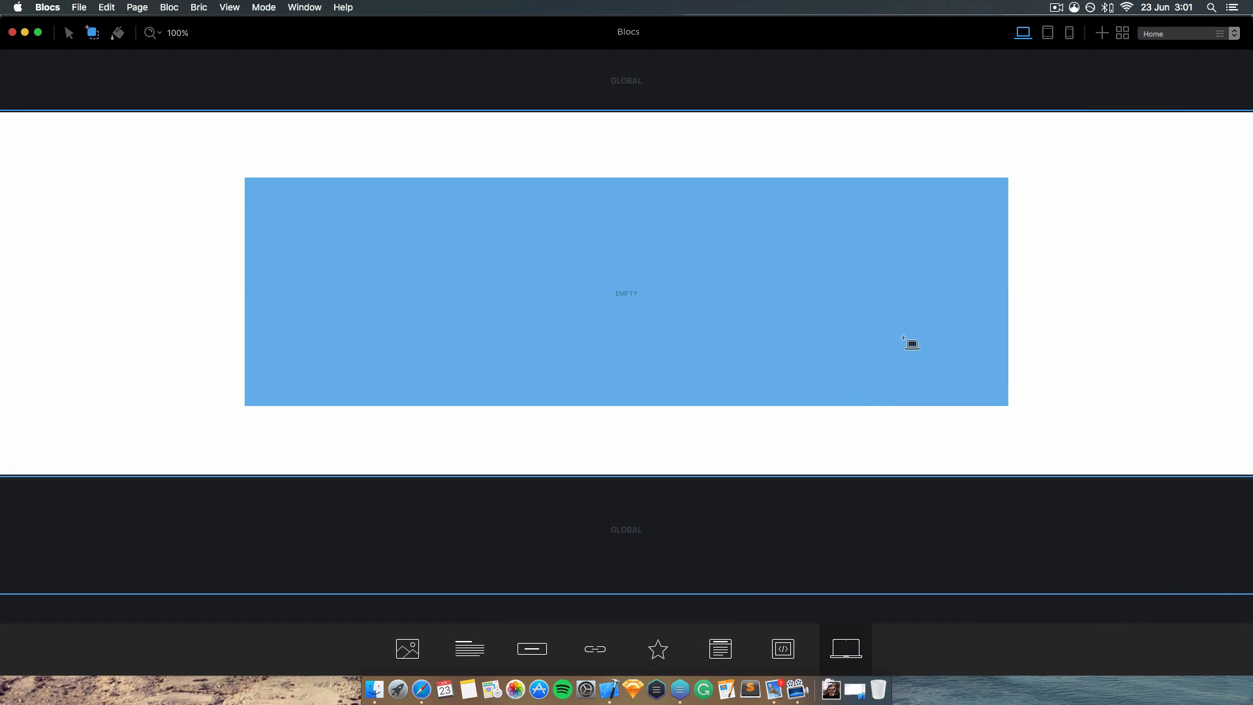
left_click(1219, 650)
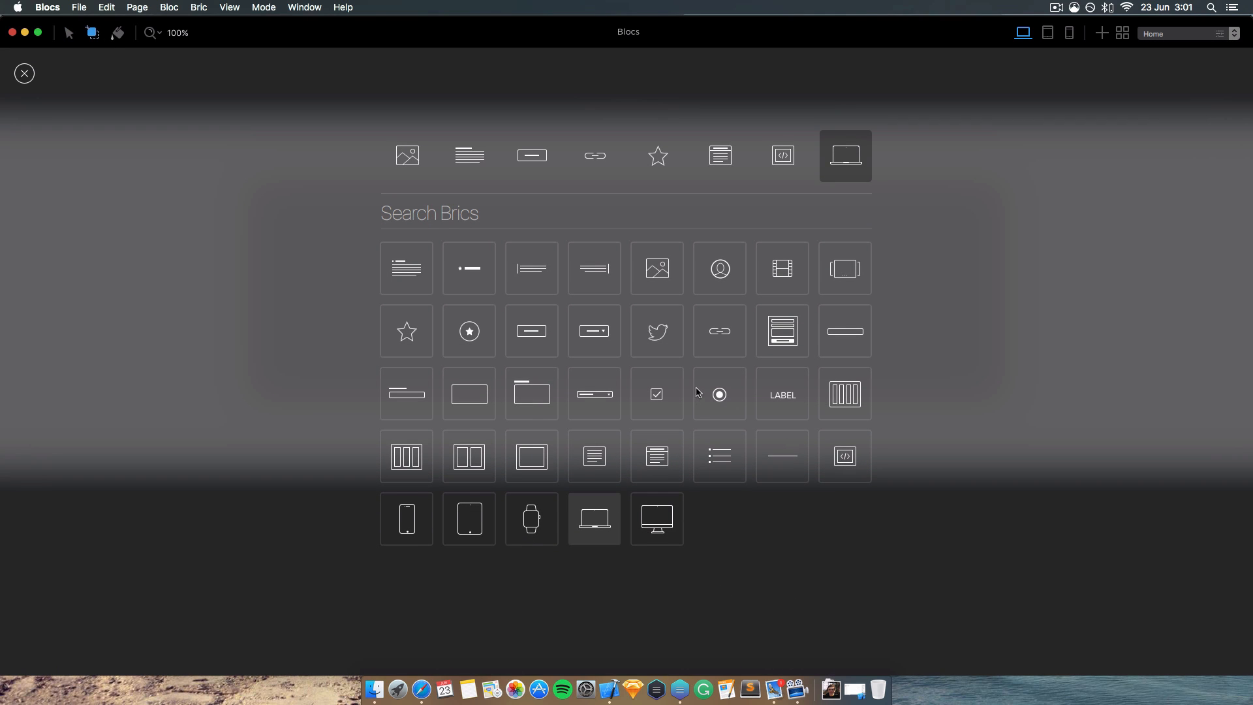
left_click(790, 320)
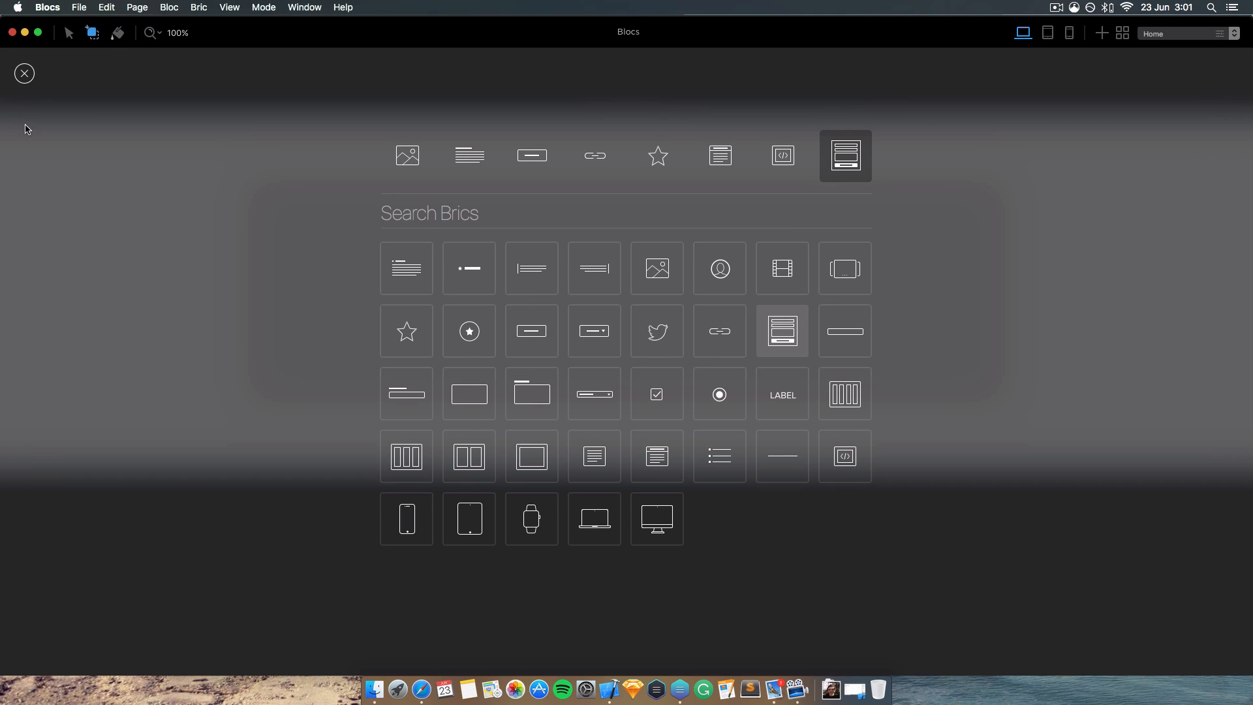
left_click(24, 73)
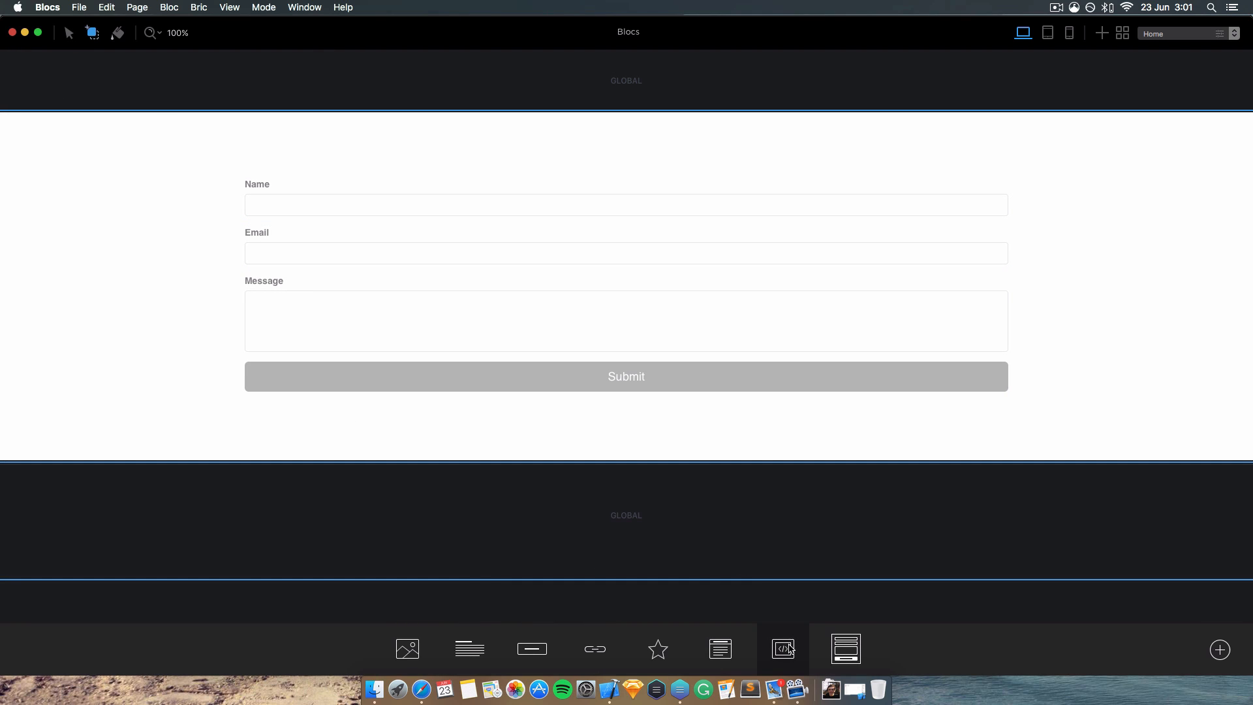
- Insert a Select bric between the form's Name and Email fields
left_click(1220, 650)
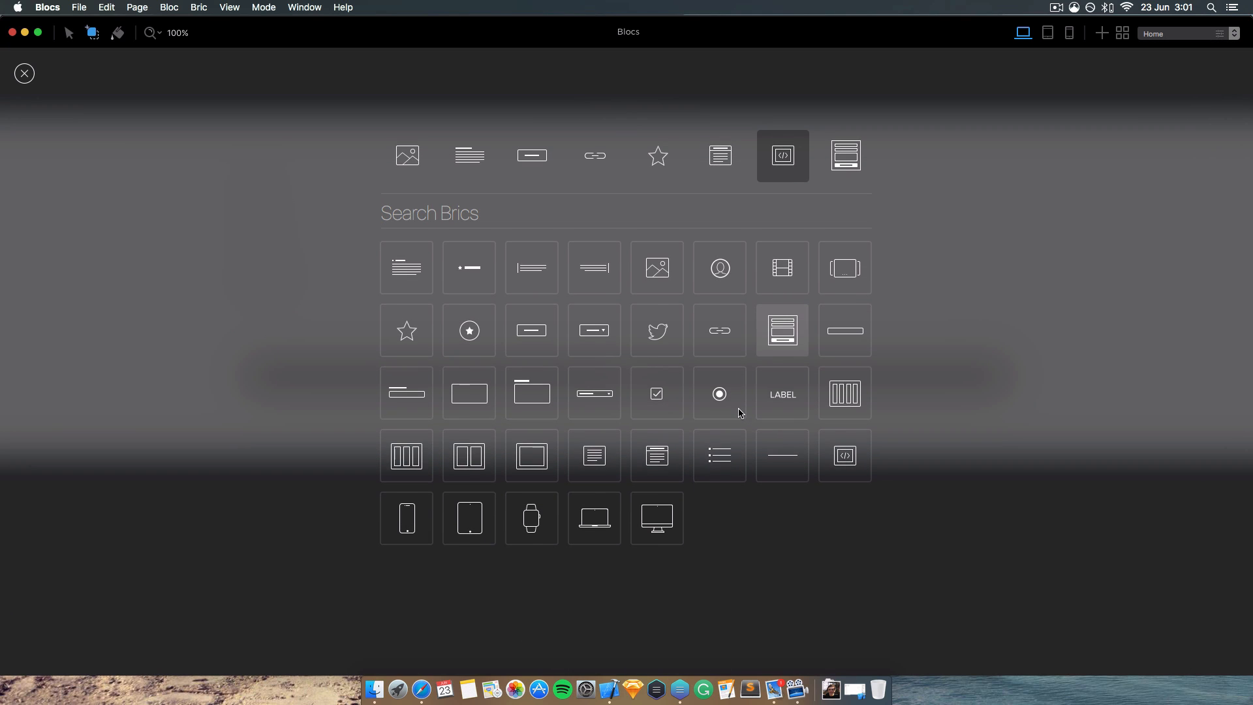
left_click(589, 404)
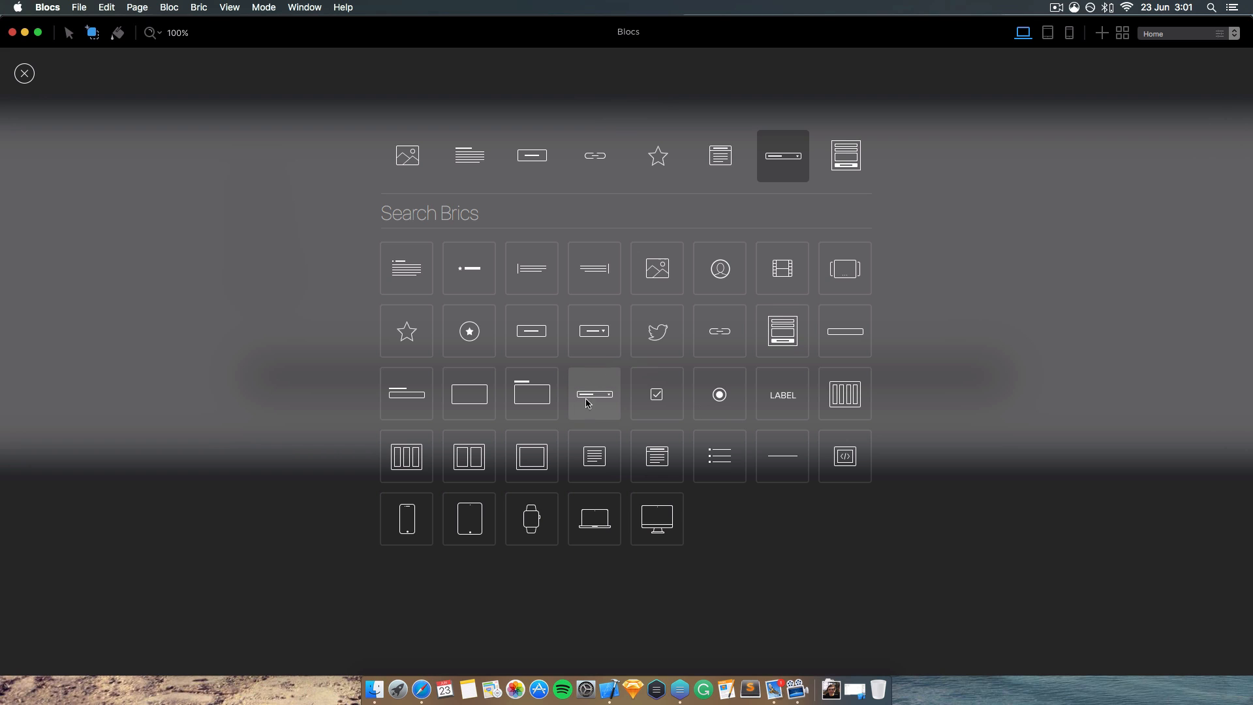
left_click(24, 73)
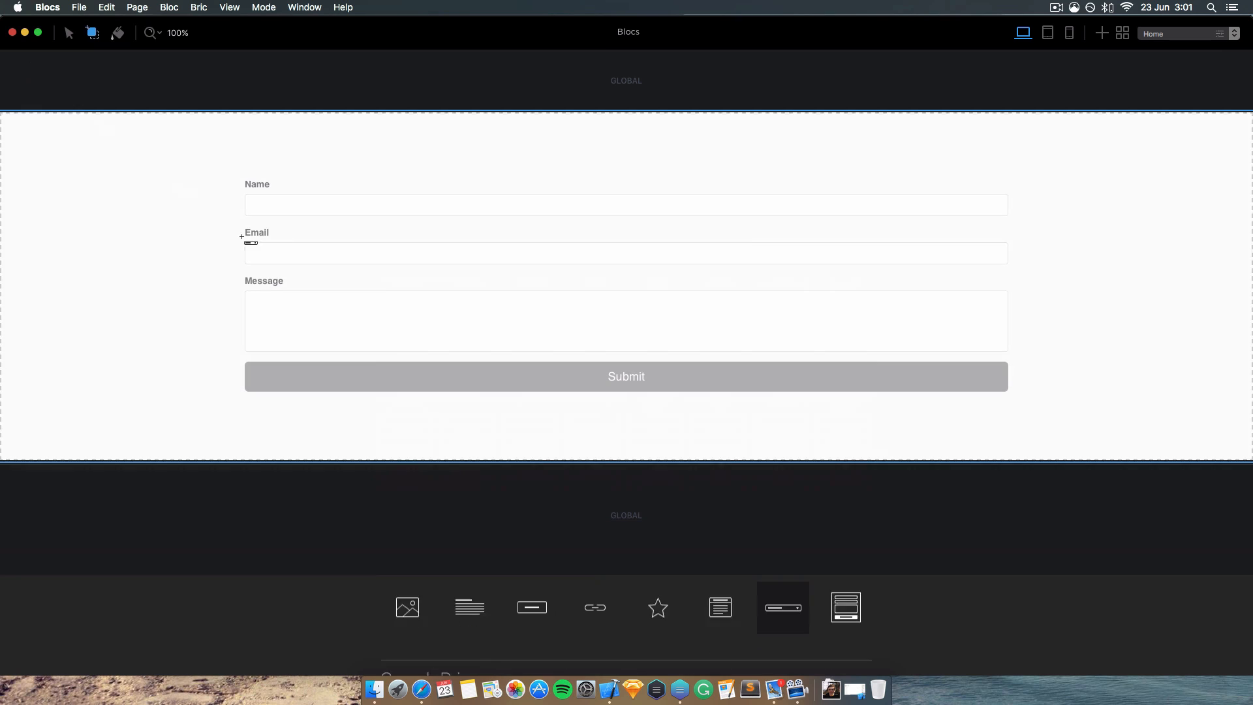
left_click(300, 231)
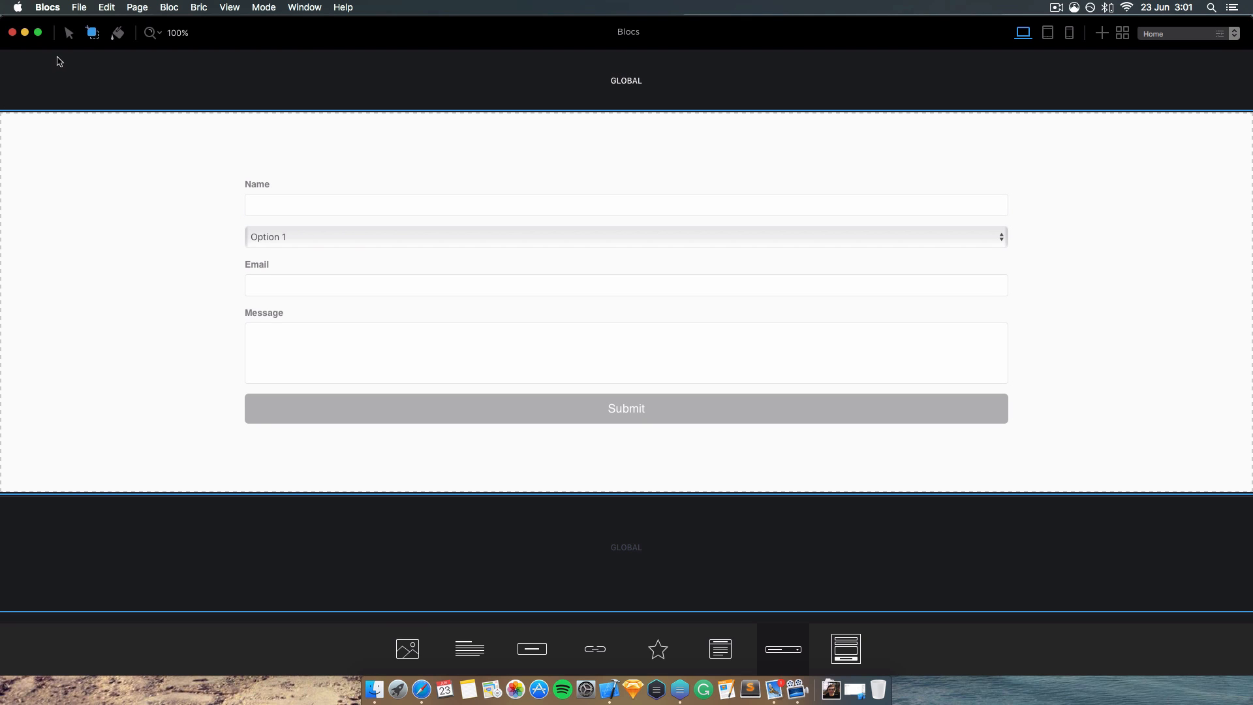
- Open the Select Editor for the form's new dropdown and add several new options after Option 2
left_click(69, 33)
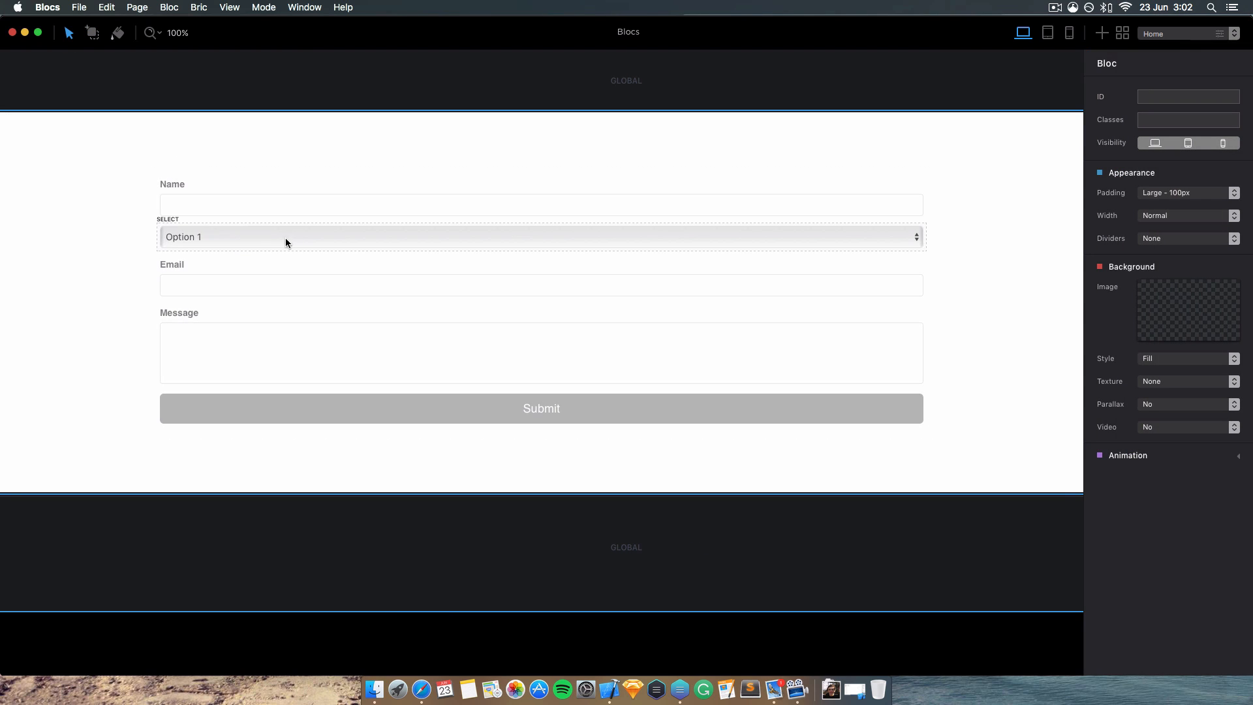
left_click(312, 238)
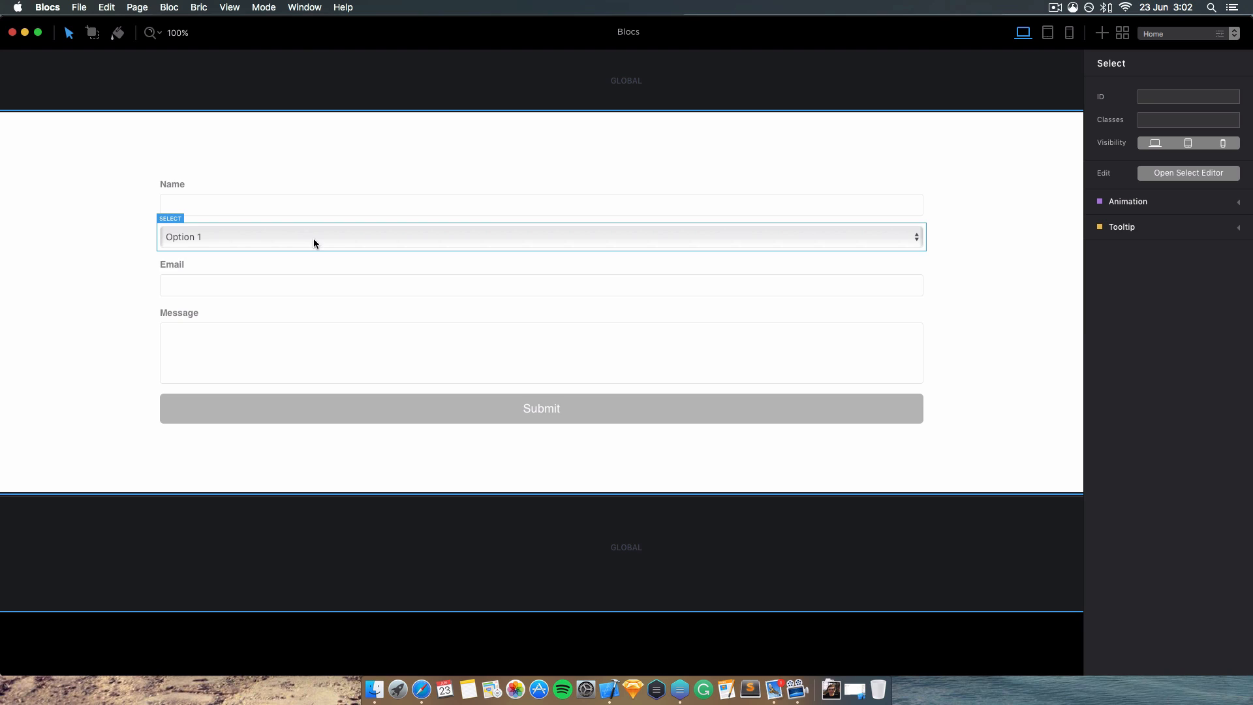
left_click(1175, 173)
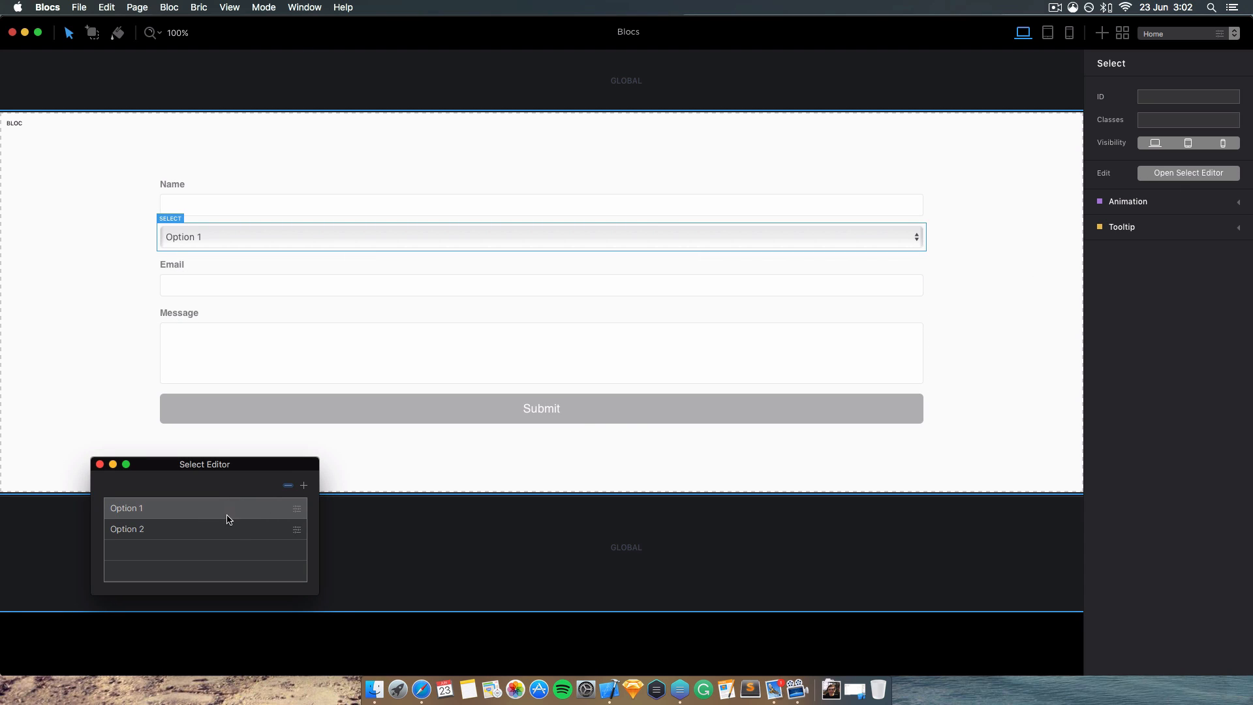
left_click(233, 535)
left_click(305, 486)
left_click(305, 485)
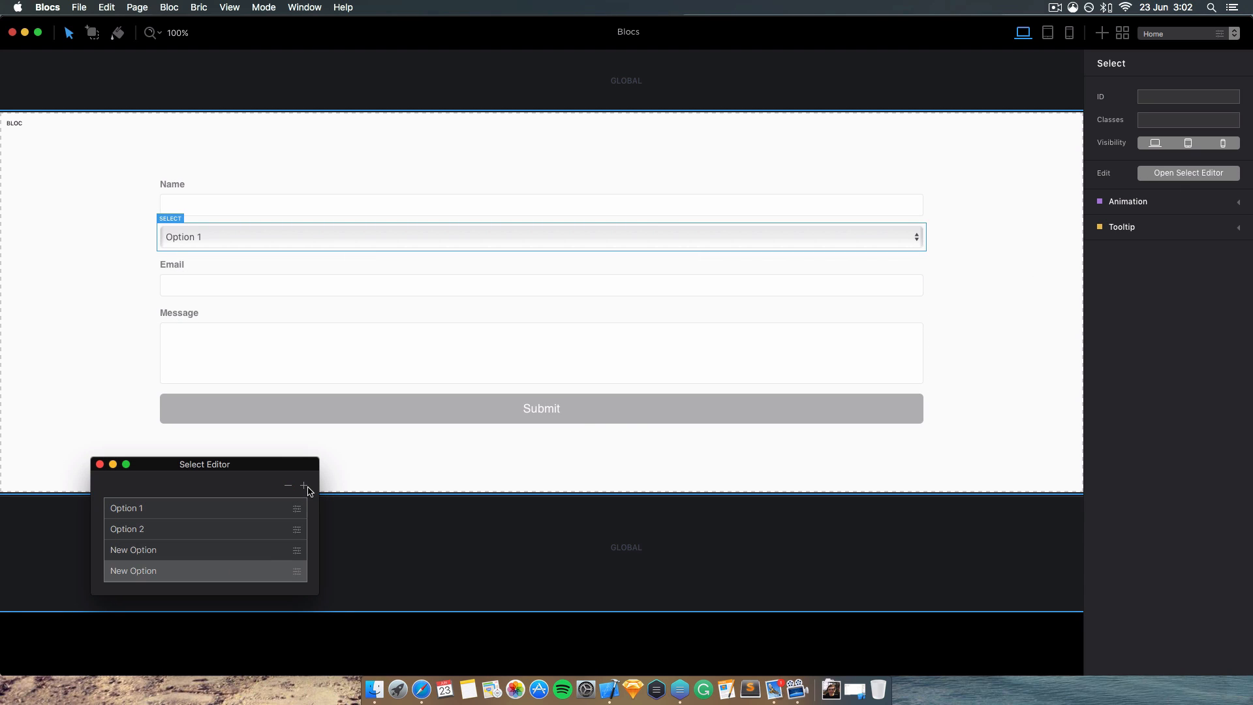
scroll(224, 541, "down", 3)
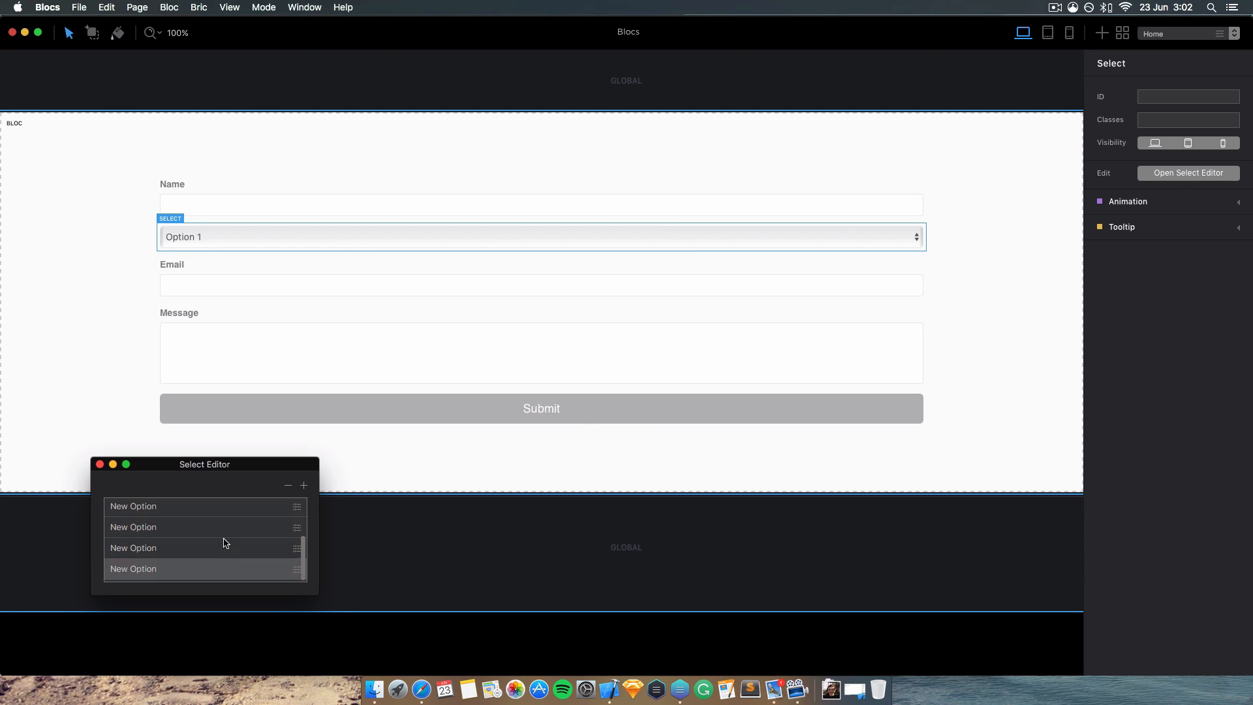
scroll(293, 532, "up", 1)
- Examine the title and value settings of one of the added options, and look back through the option list
left_click(294, 534)
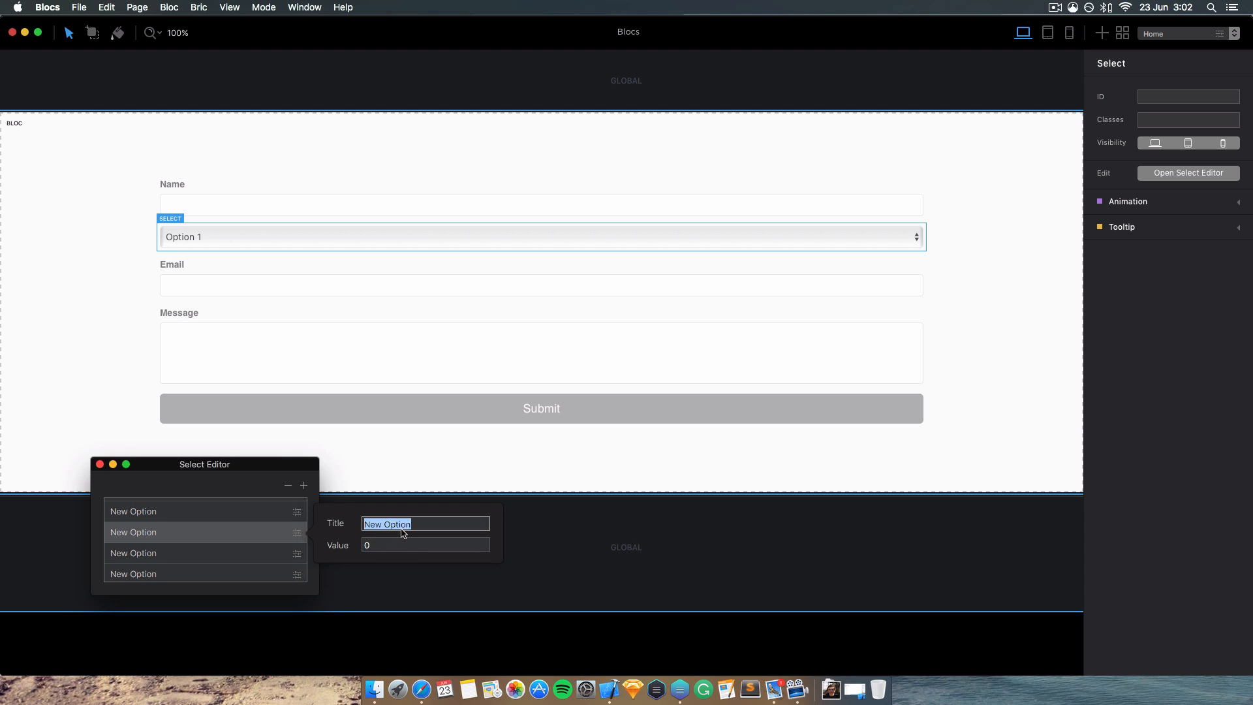
left_click(248, 553)
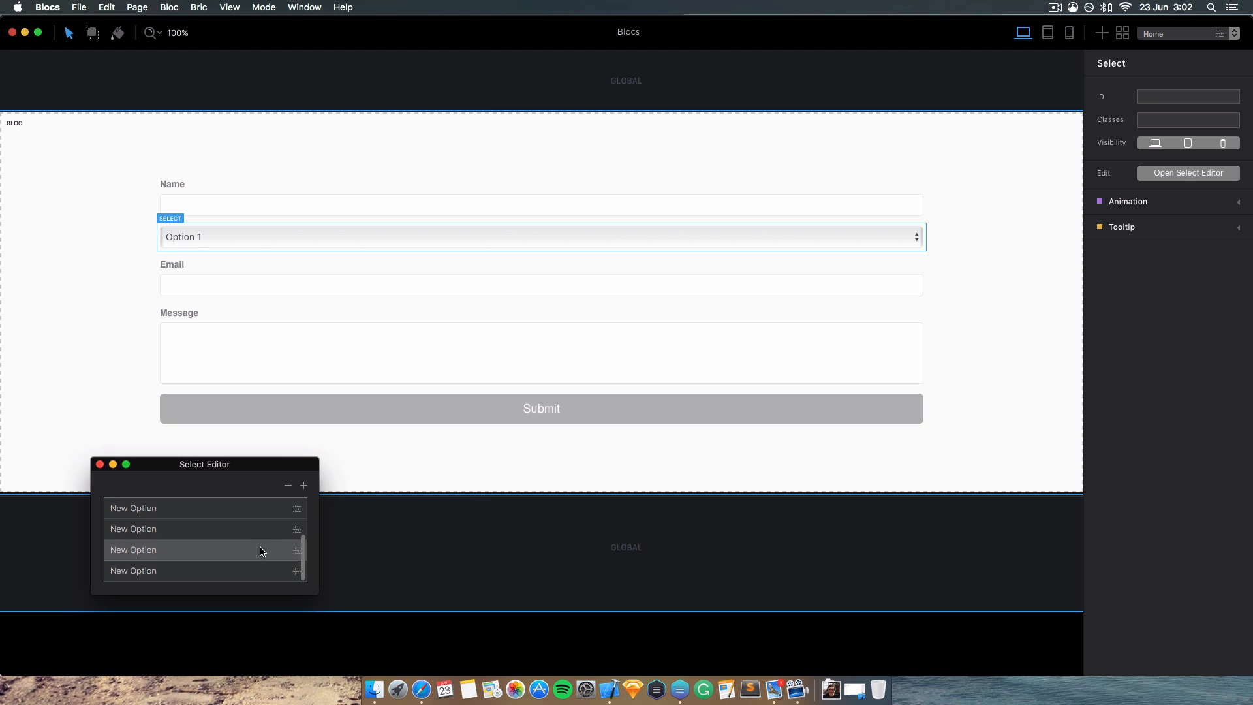
left_click(289, 573)
scroll(219, 517, "up", 2)
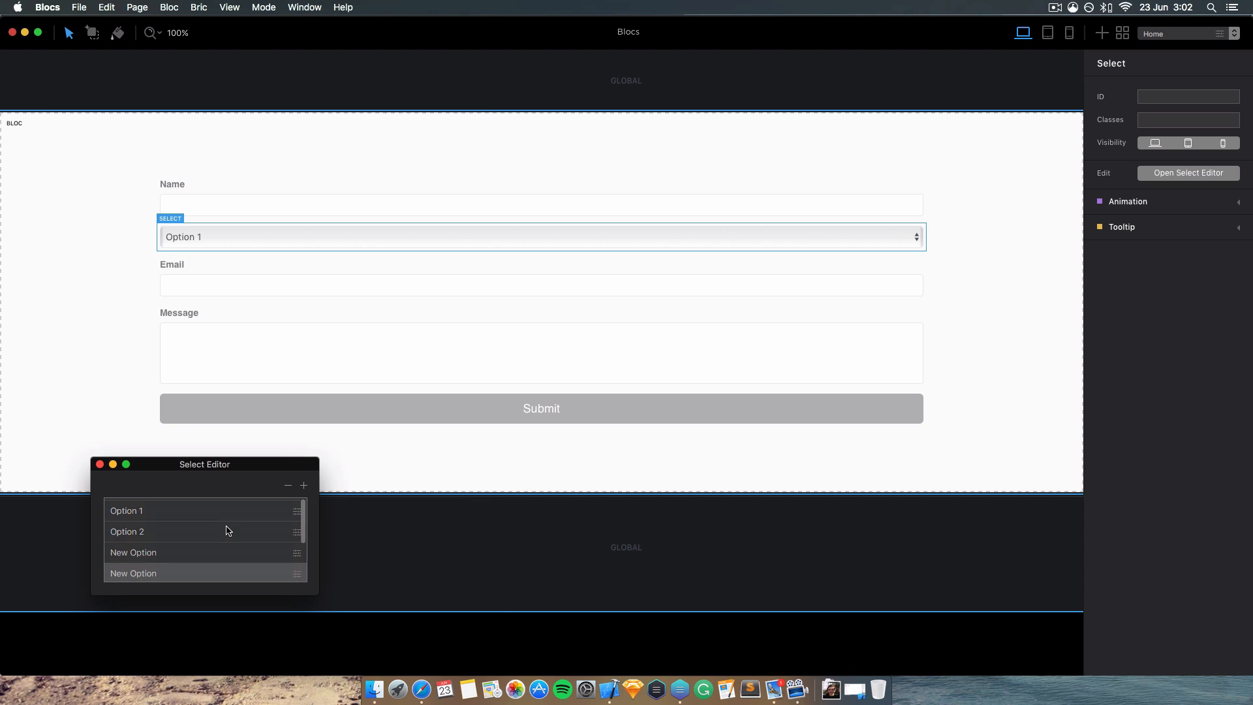
- Check the title and value settings of Option 2 and the new option below it, and close the Select Editor
left_click(294, 536)
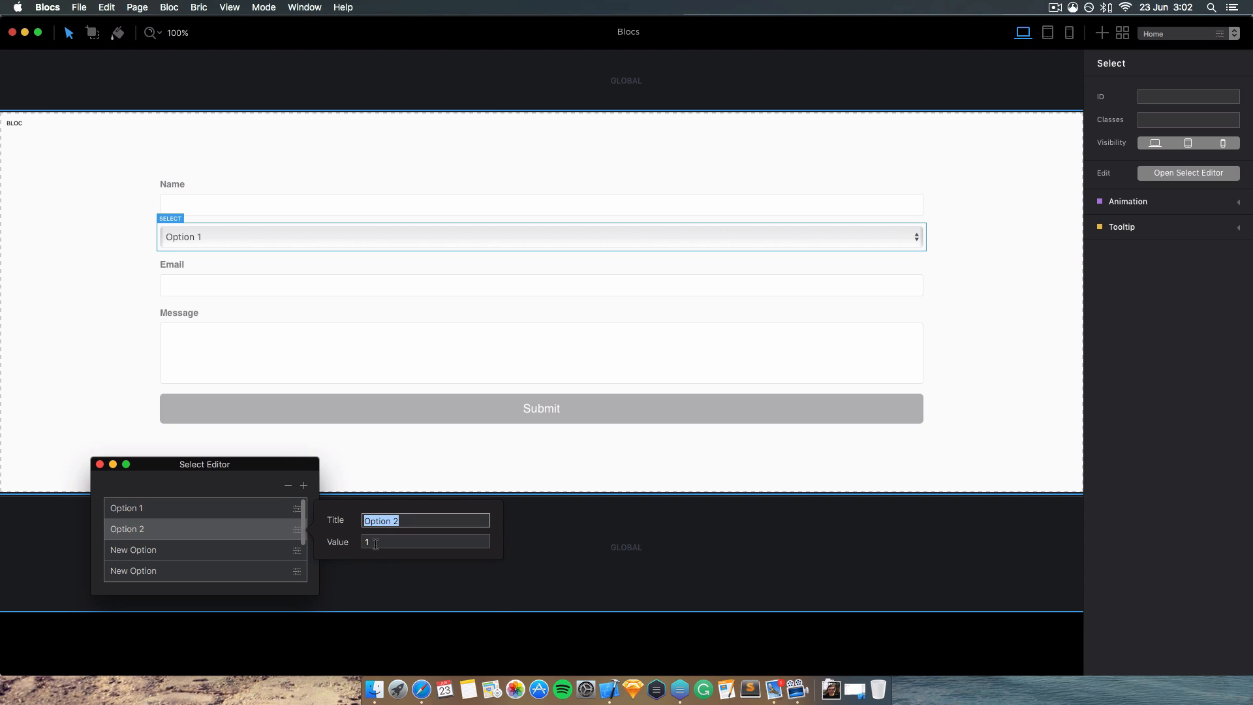
left_click(257, 555)
left_click(298, 550)
left_click(78, 467)
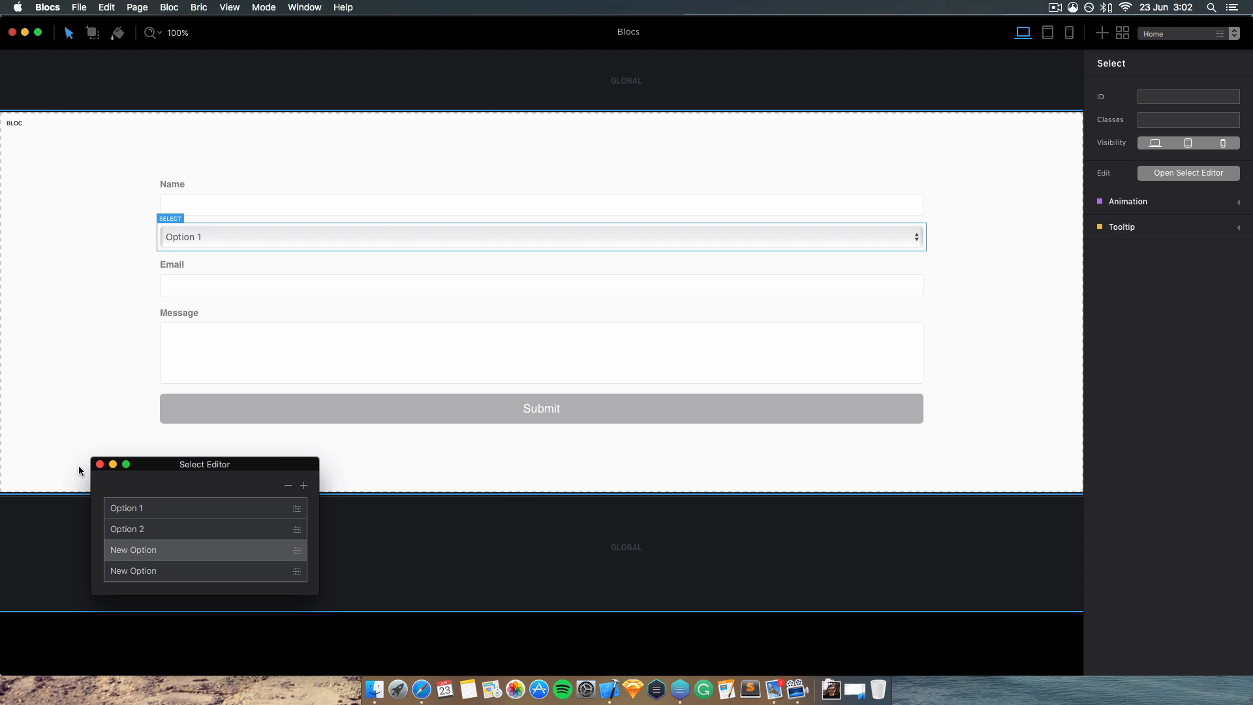
left_click(100, 465)
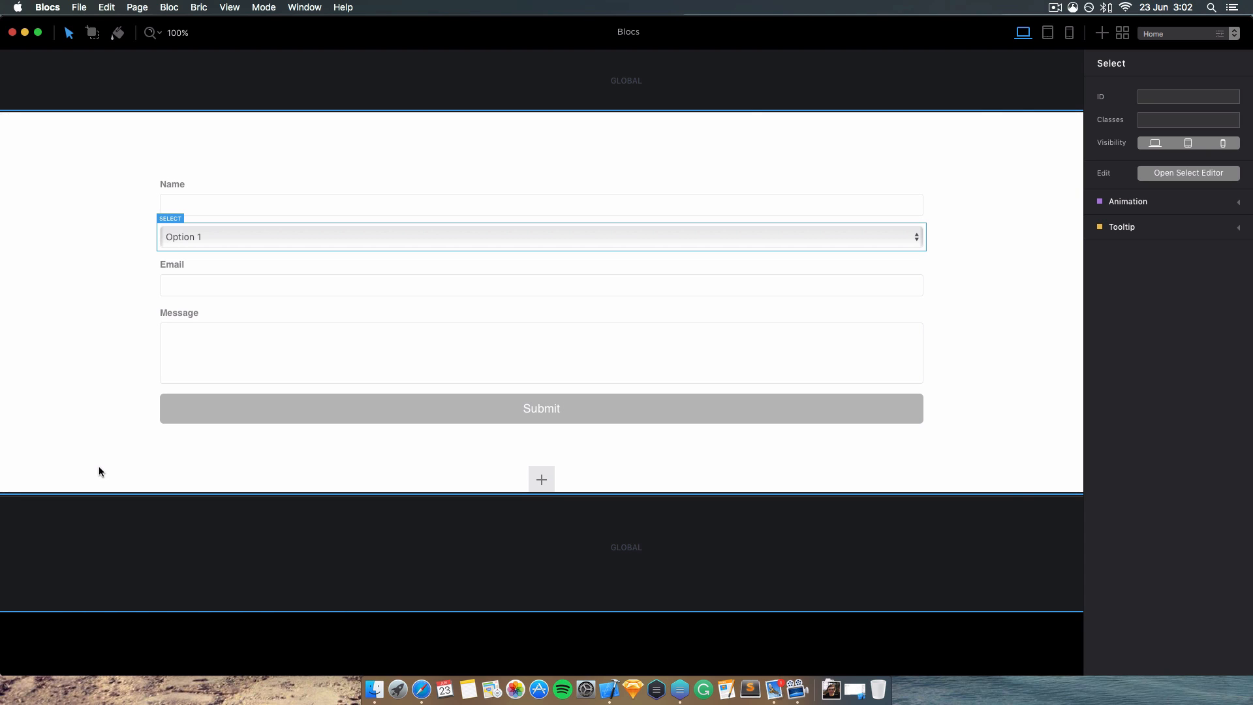
- Preview the page in Safari and test several choices in the form's dropdown, finishing on Option 2
key("super+p")
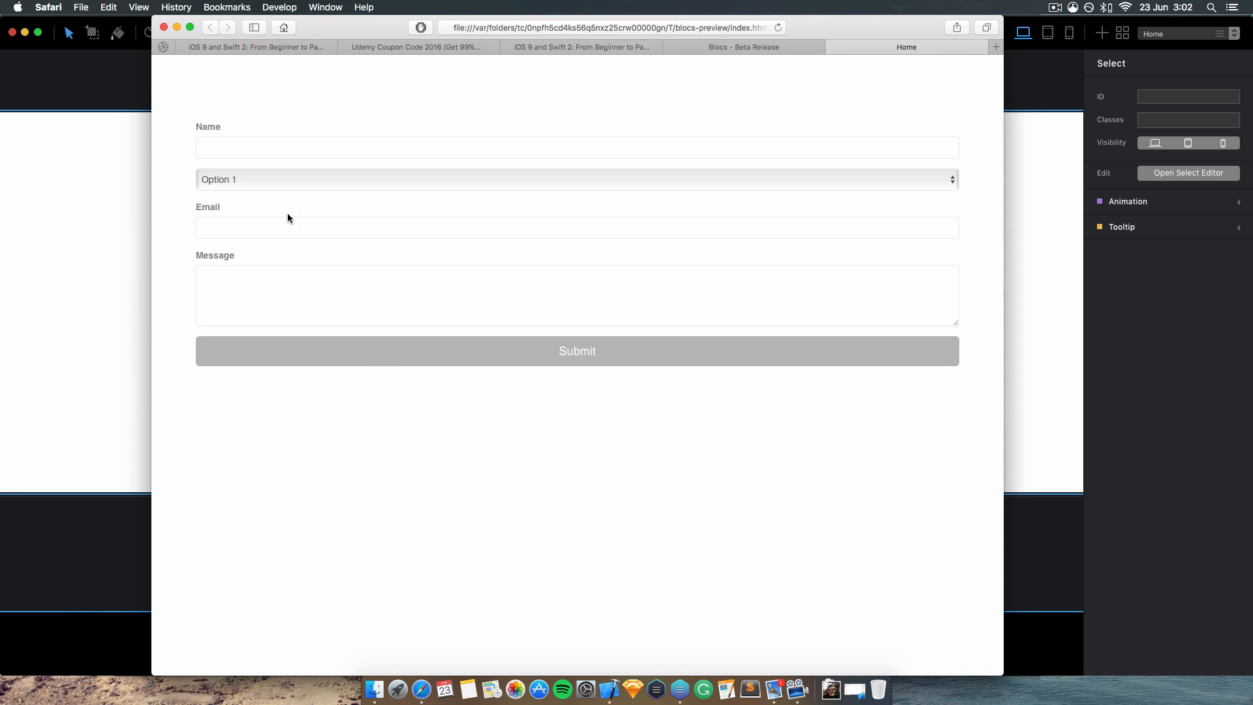
left_click(291, 158)
left_click(285, 179)
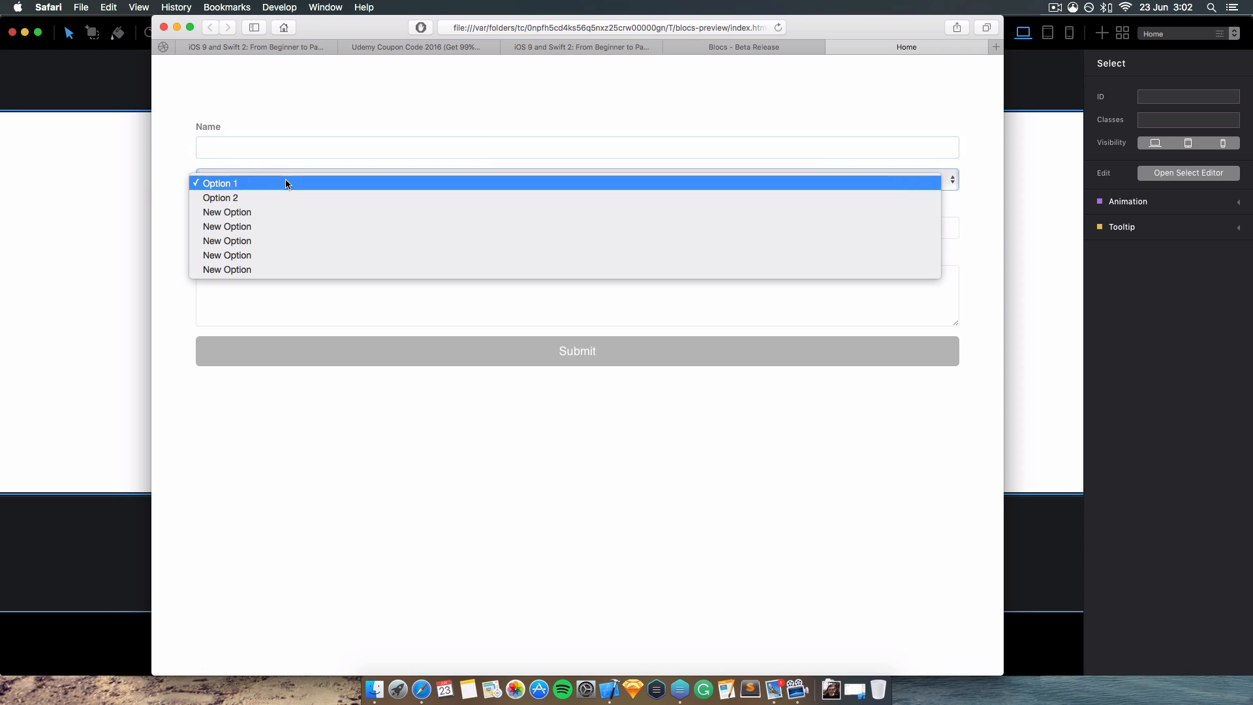
left_click(252, 227)
left_click(272, 189)
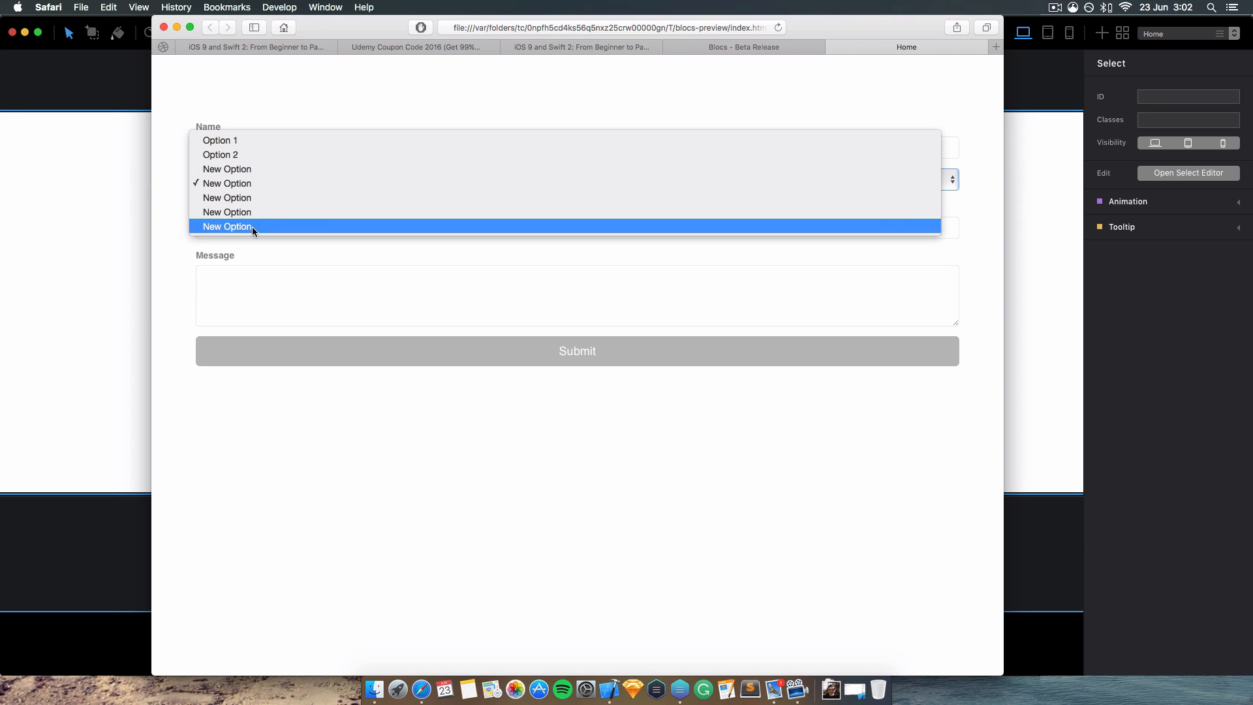
left_click(259, 223)
left_click(294, 190)
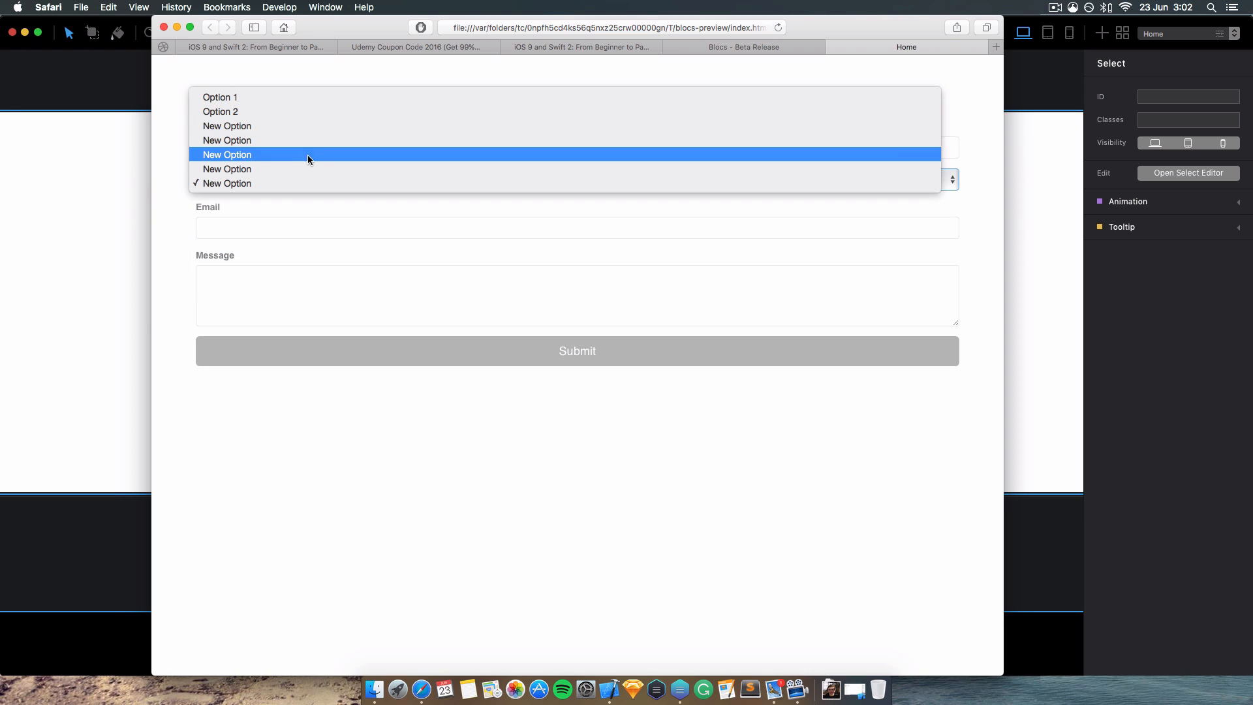
left_click(296, 108)
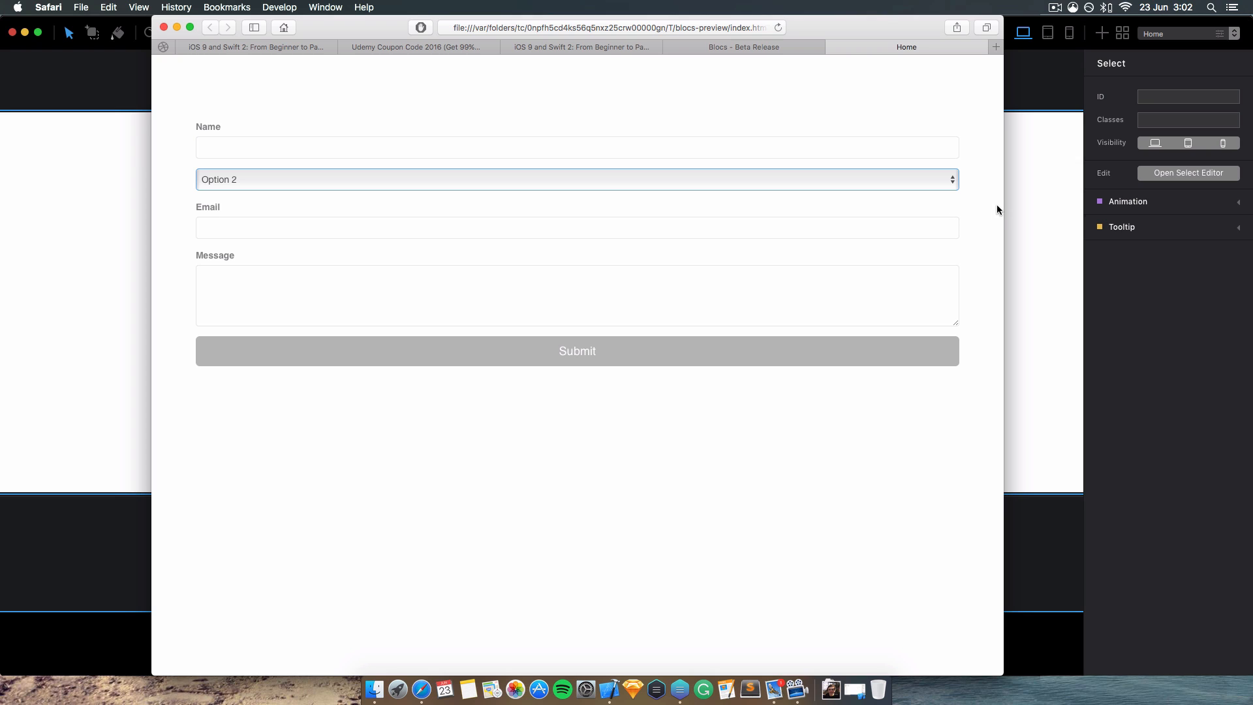
- Narrow the preview window to phone width, check the dropdown's option list, and widen the window again
left_click_drag(997, 205, 481, 222)
left_click(322, 171)
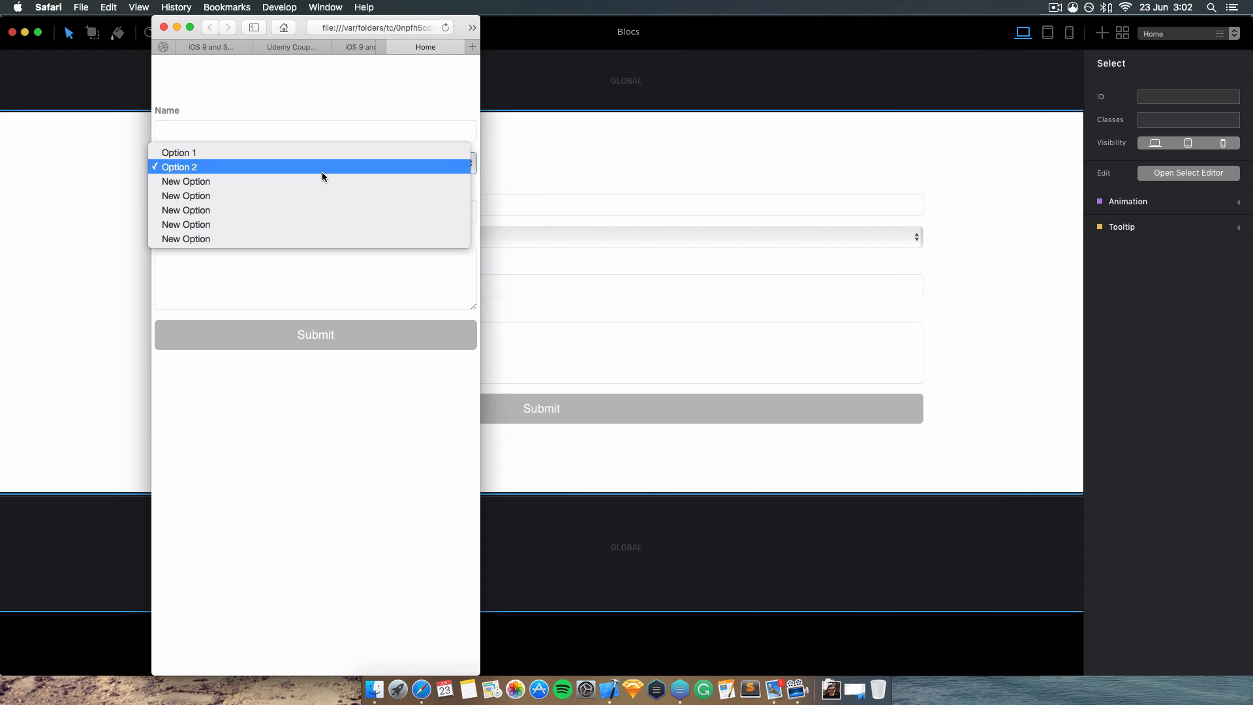
left_click(307, 166)
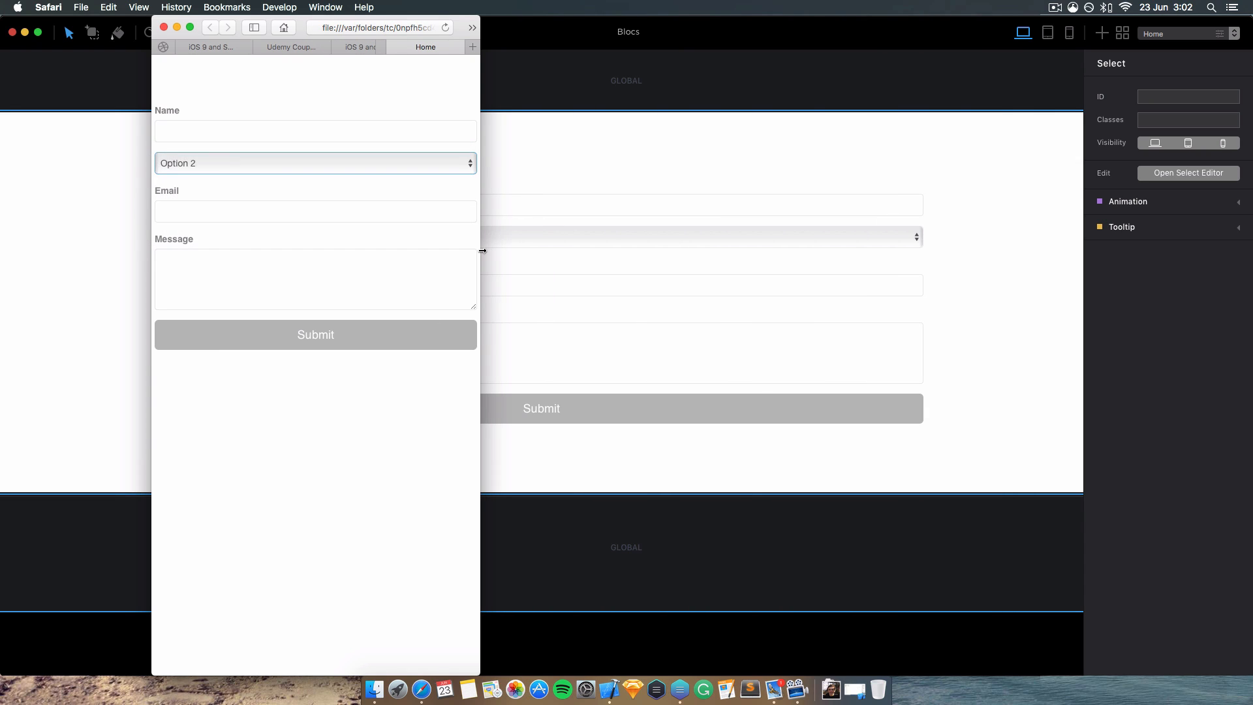
left_click_drag(482, 251, 861, 264)
- Submit the empty preview form to test its required-field validation, and check the dropdown between Name and Email
left_click(685, 342)
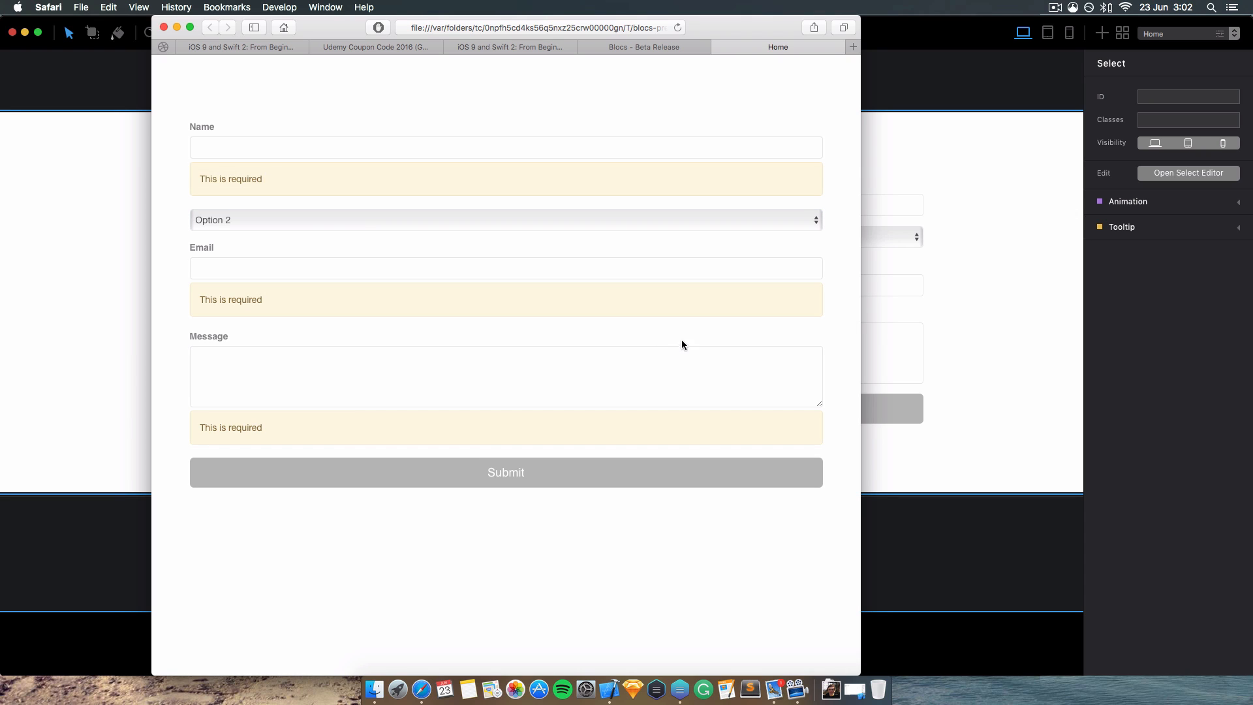
left_click(382, 217)
left_click(409, 323)
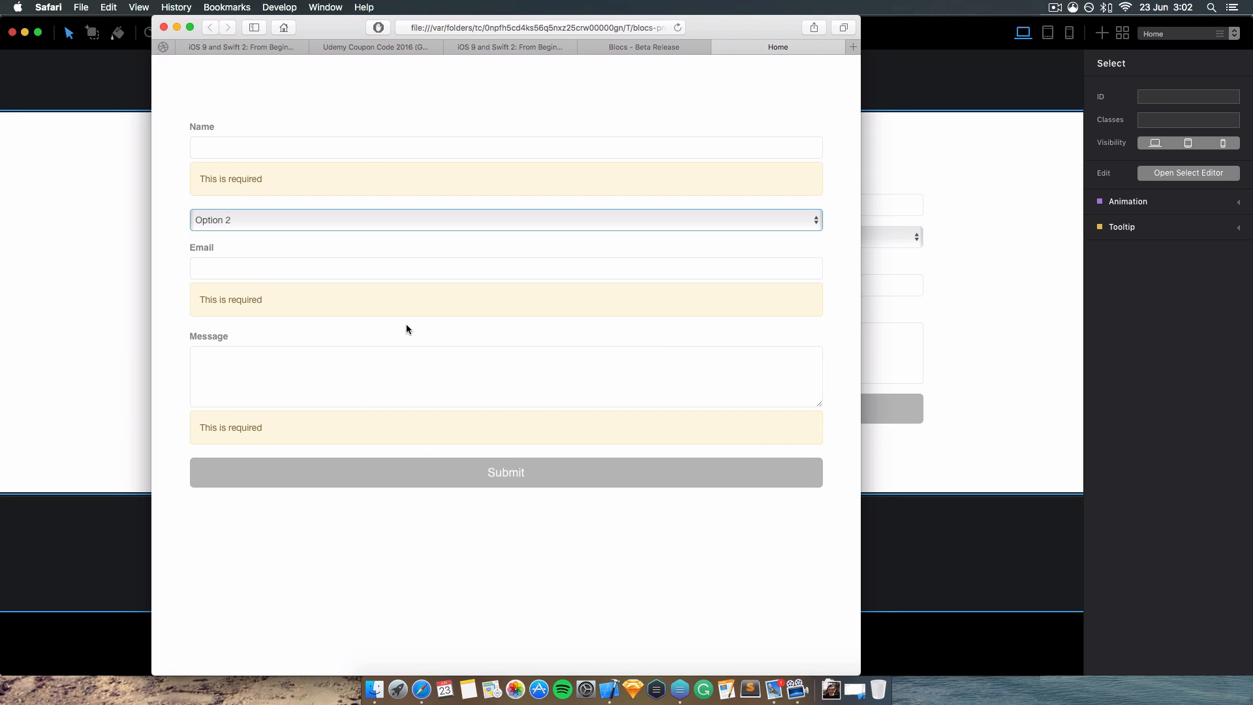
left_click(422, 222)
left_click(456, 387)
- Review the Blocs 2.1.0 beta release page's new features in full screen, and return to Blocs
left_click(632, 54)
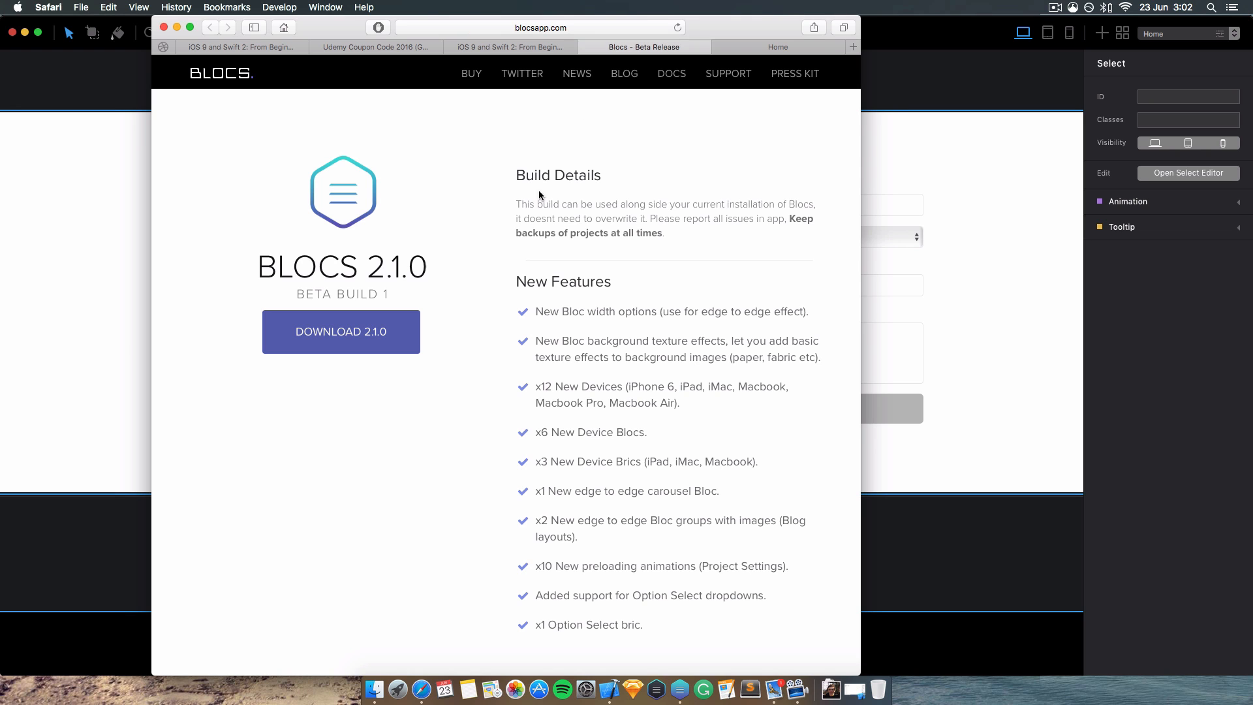
left_click(191, 28)
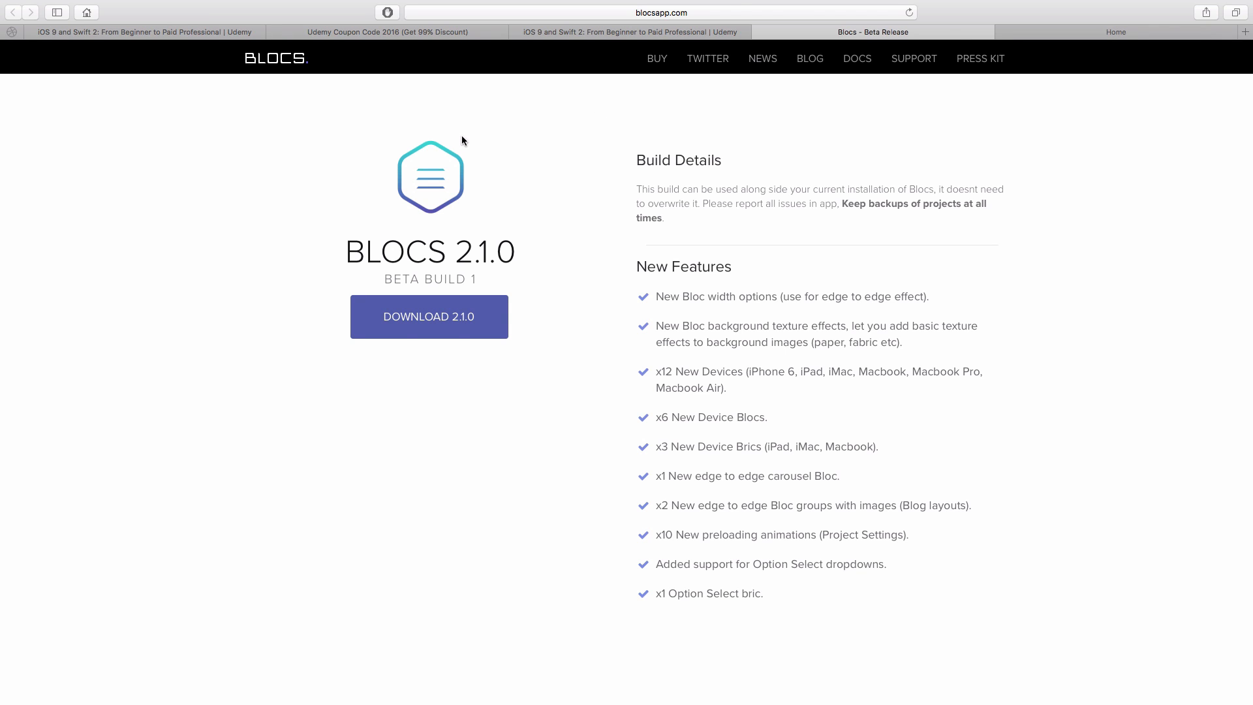
key("ctrl+Left")
- Delete the form bloc and add the plain Hero bloc with a centred strapline and button in its place
left_click(69, 178)
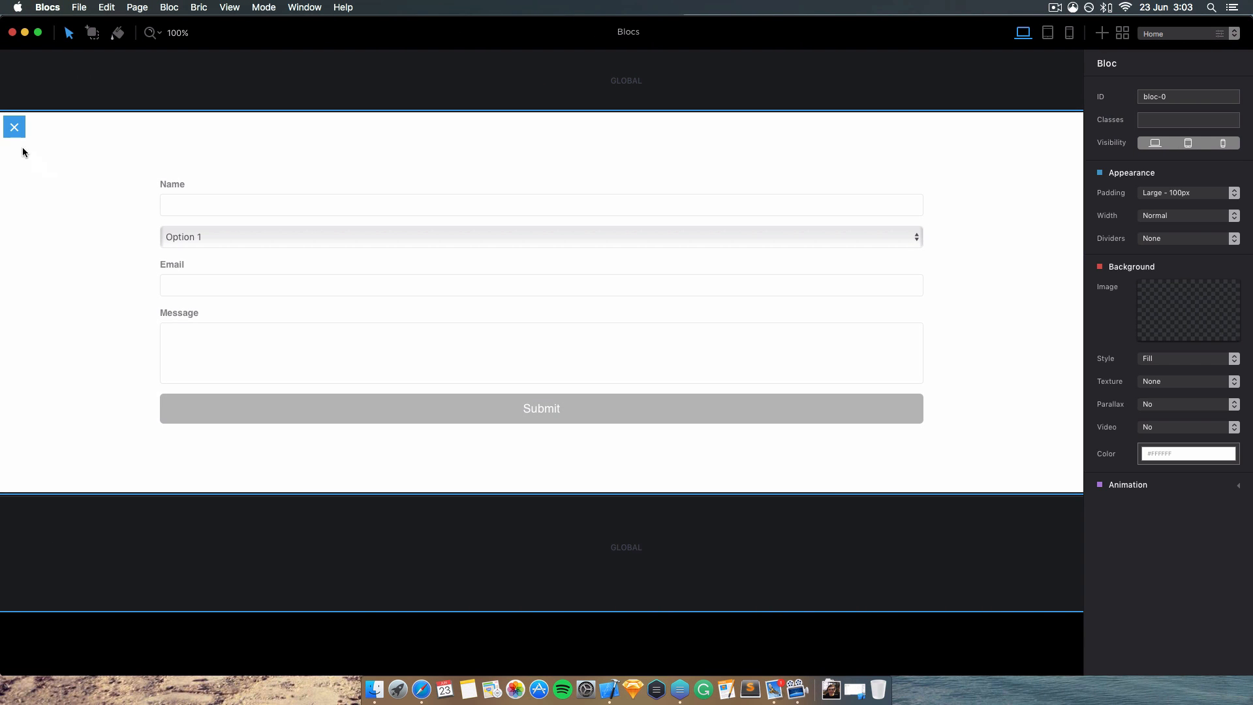
left_click(12, 128)
left_click(559, 294)
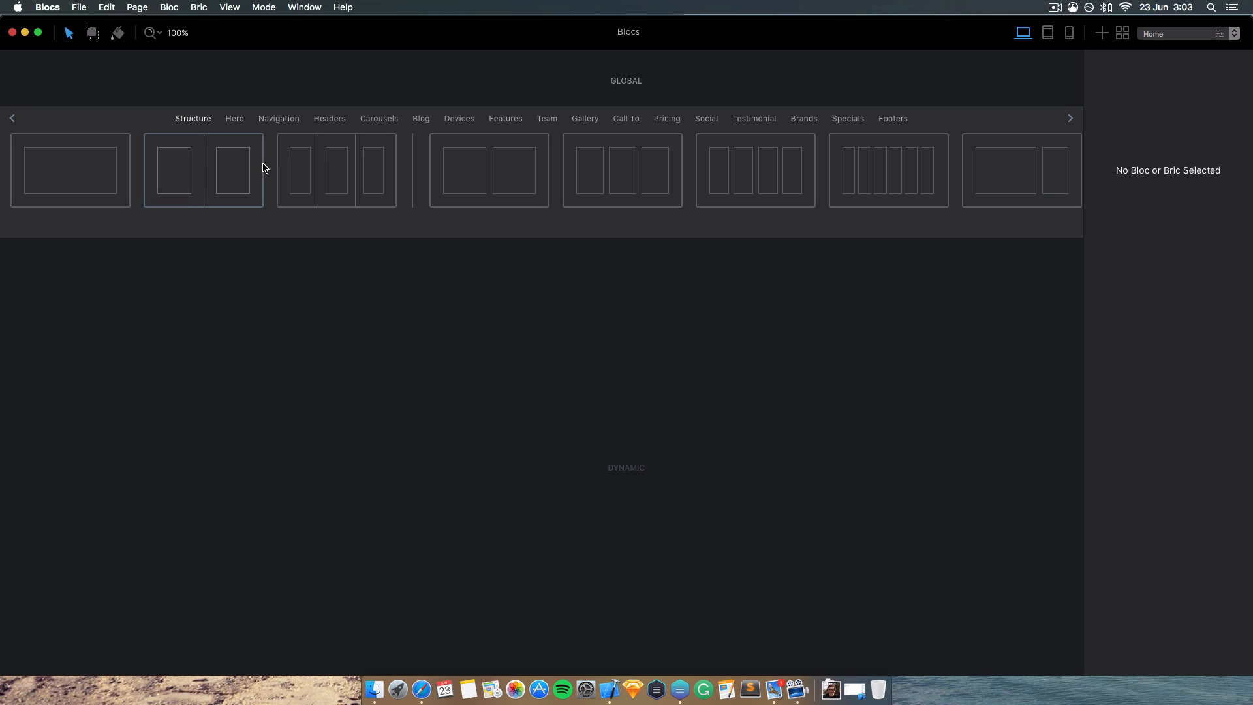
left_click(270, 120)
left_click(235, 120)
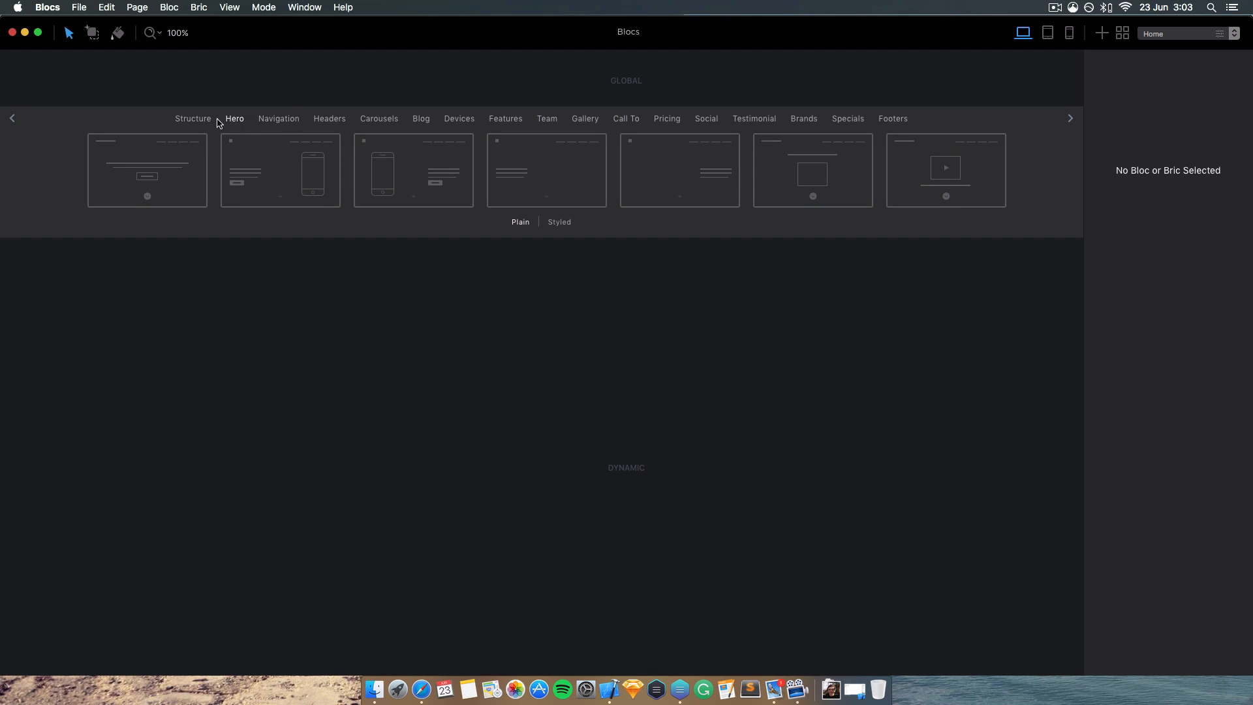
left_click(147, 171)
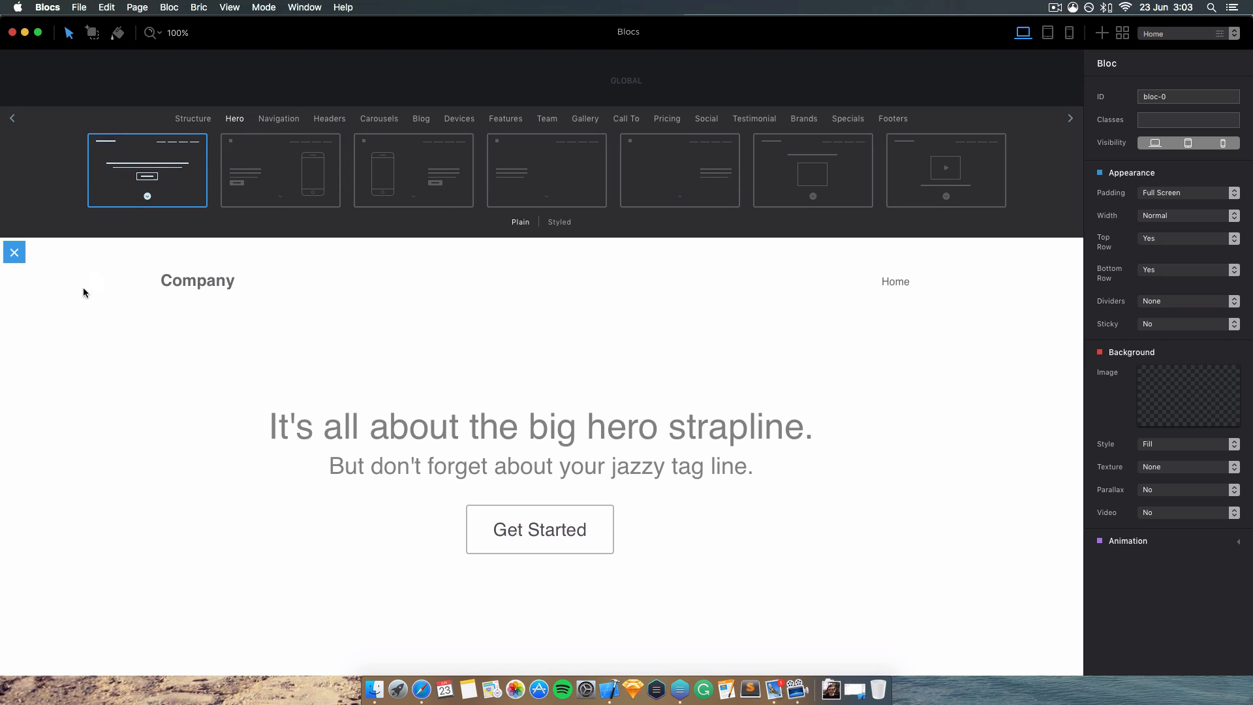
- Set the hero bloc's background image to the stock photo of a woman in a canoe
left_click(1168, 412)
left_click(770, 402)
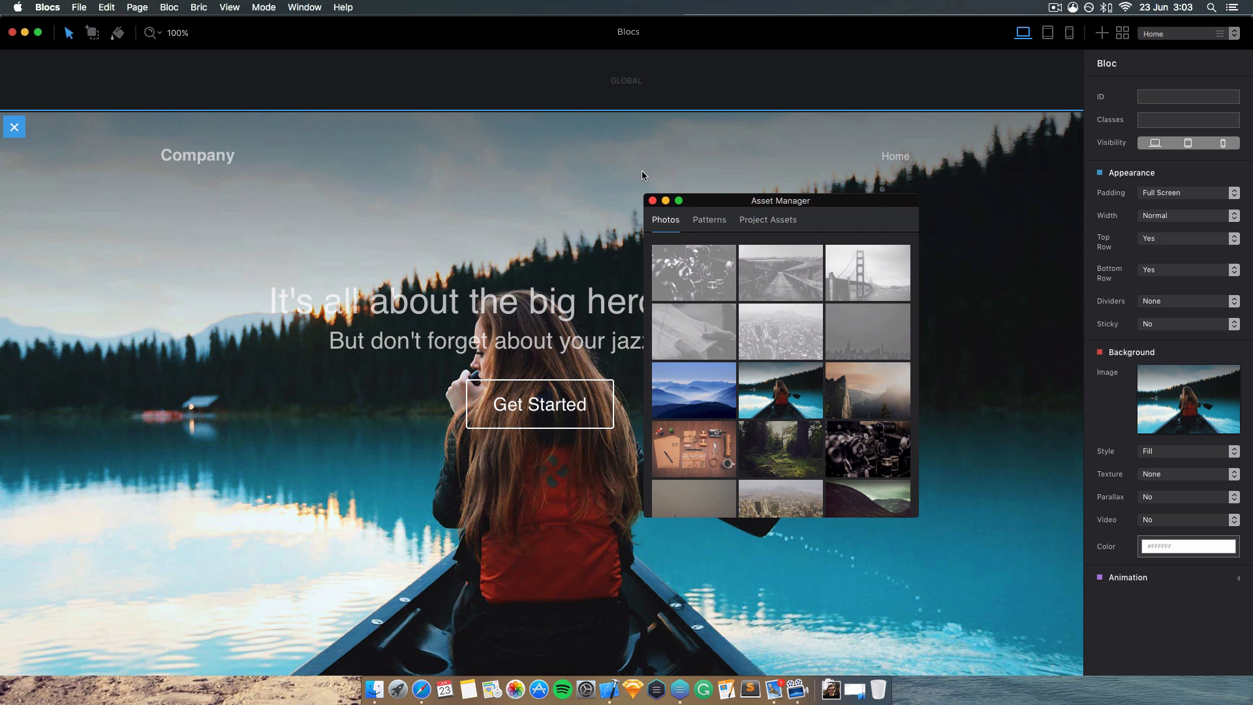
left_click(652, 201)
scroll(975, 250, "down", 3)
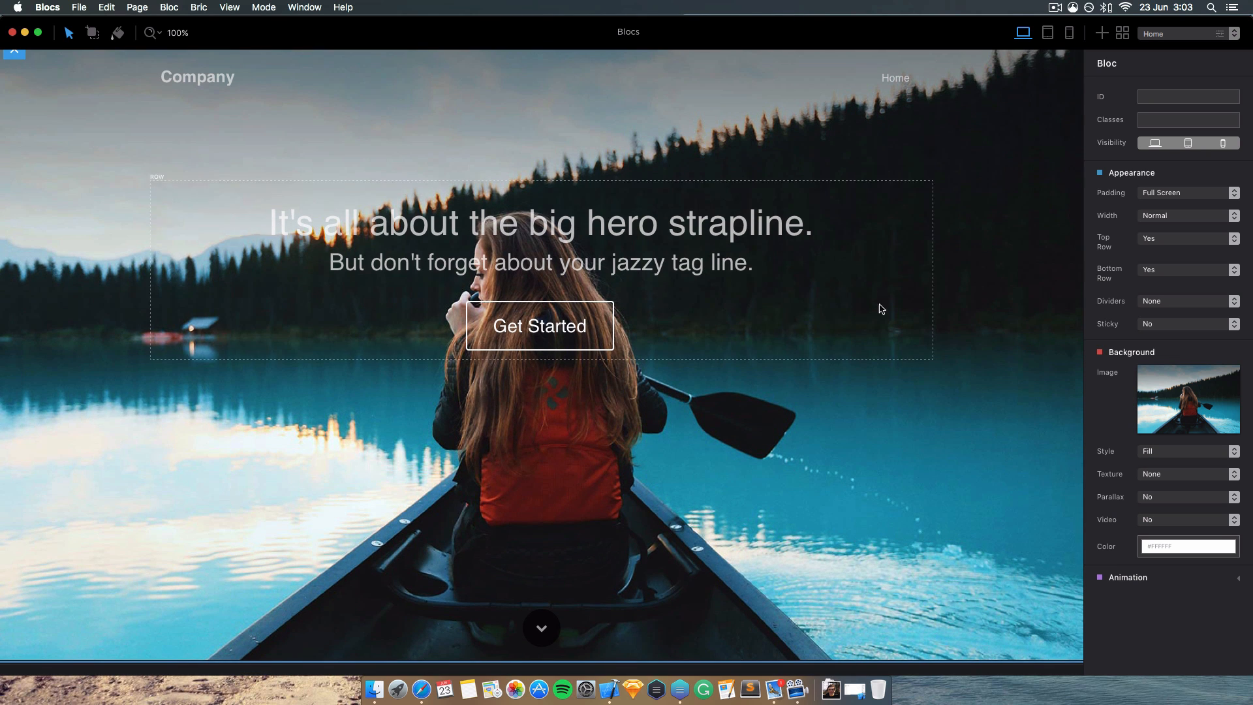
- Try the Paper, Fabric and Shapes textures on the hero bloc's background, and switch back to Fabric
left_click(1203, 476)
left_click(1194, 493)
left_click(1196, 475)
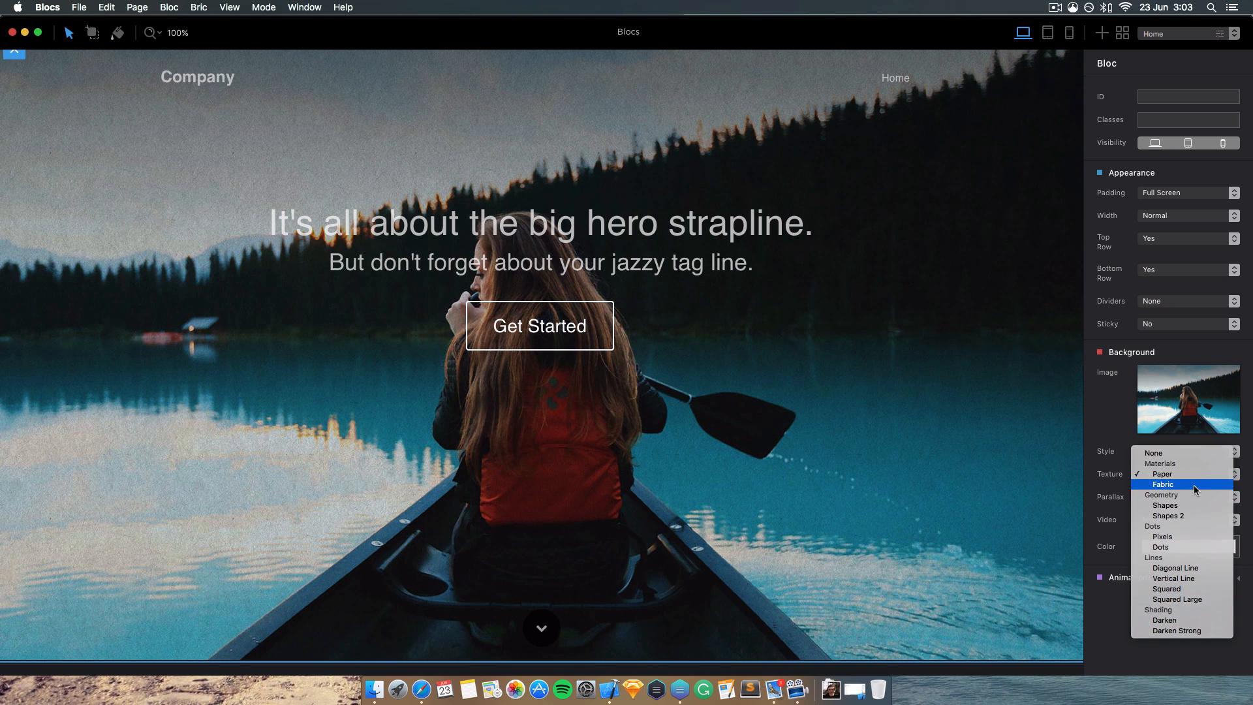
left_click(1193, 484)
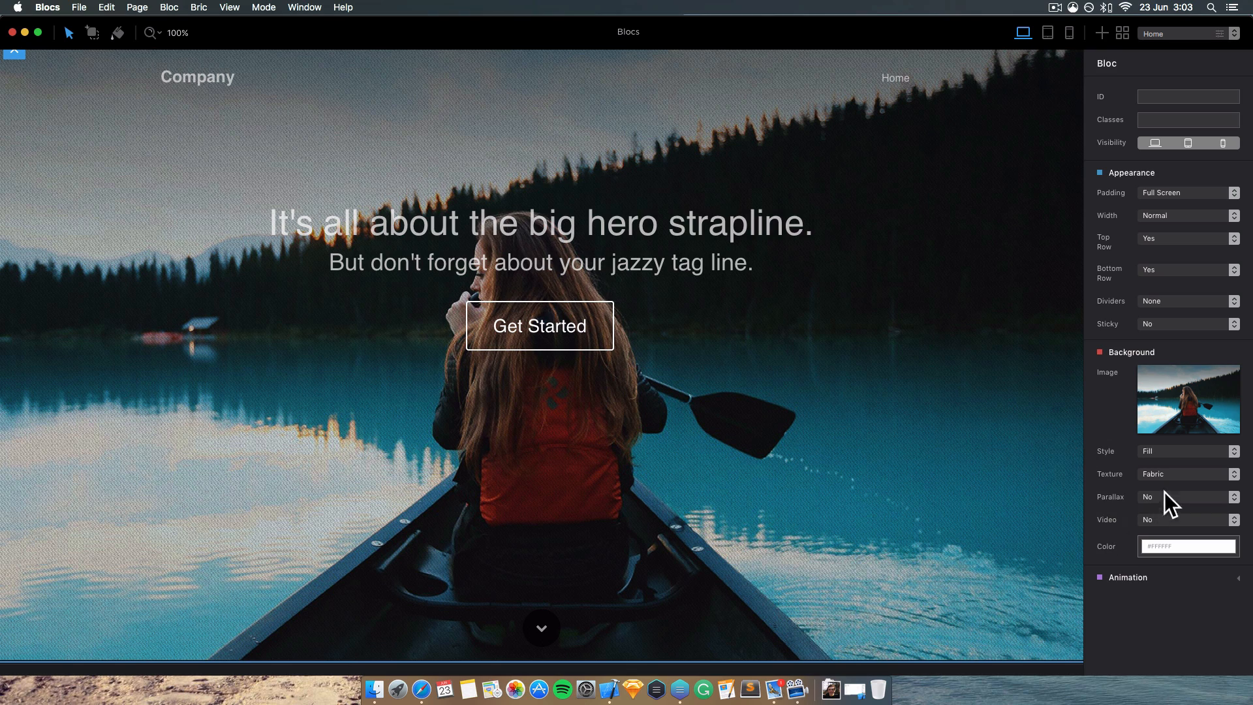
left_click(1178, 473)
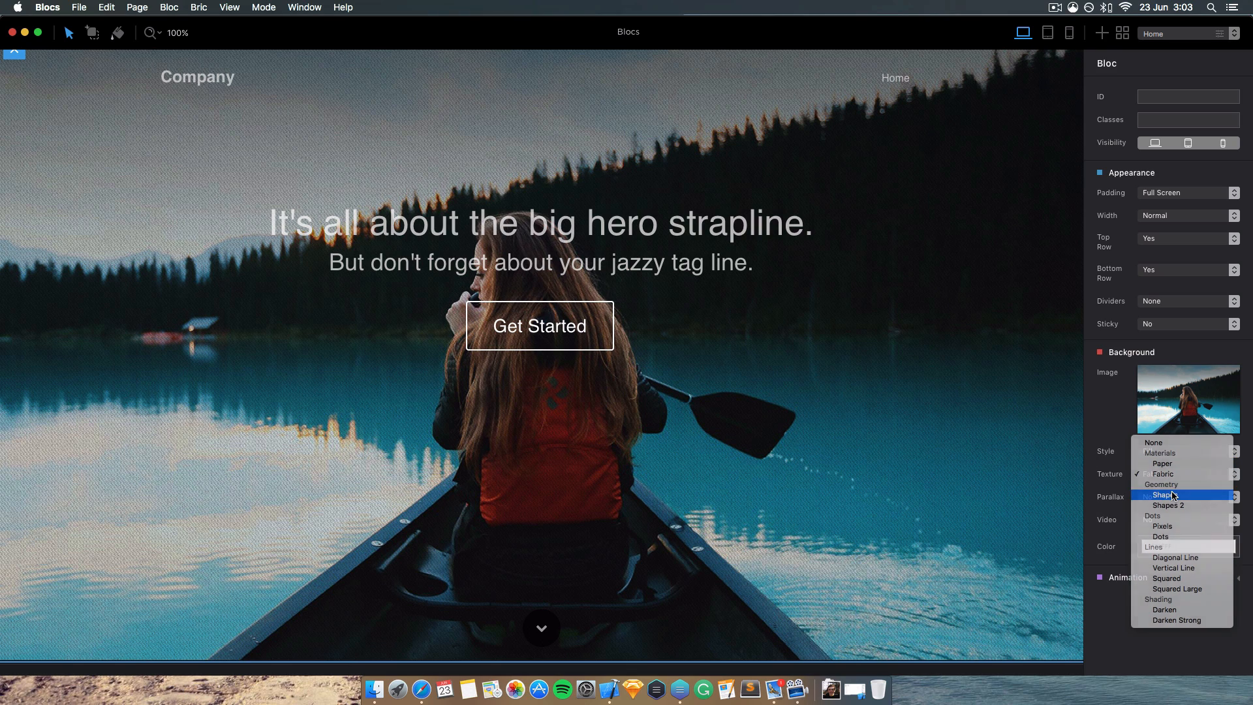
left_click(1175, 494)
left_click(1177, 468)
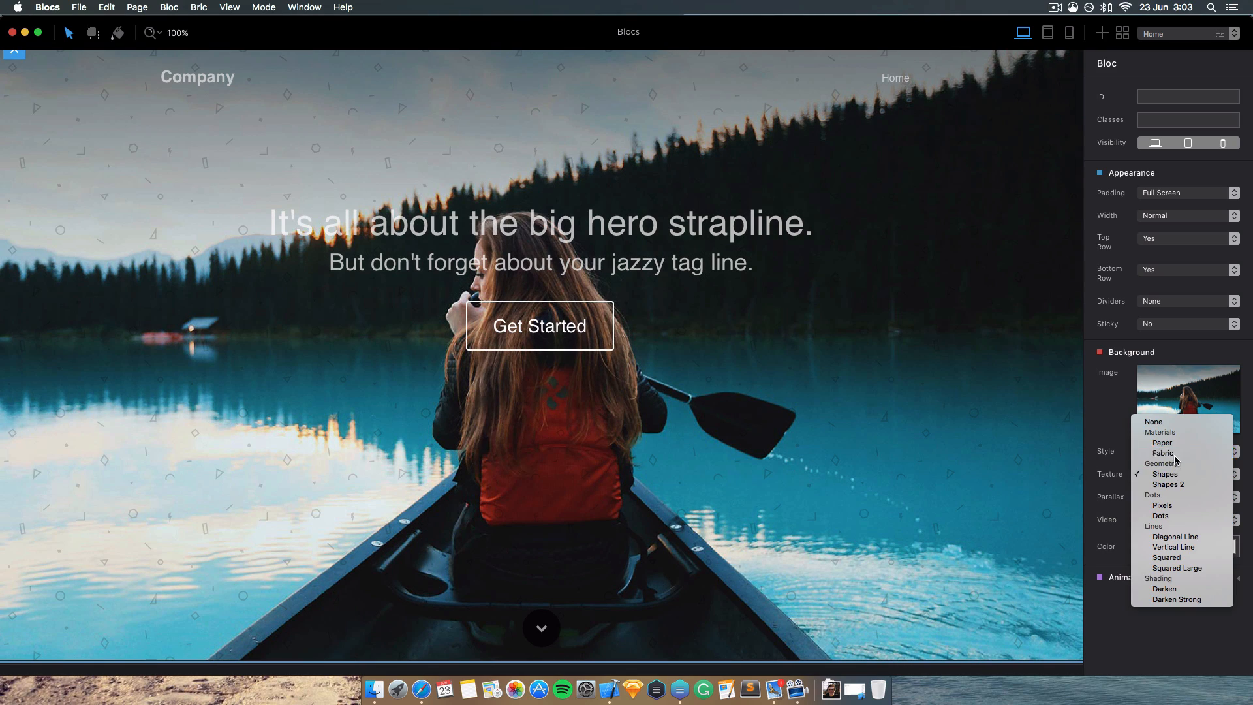
left_click(1178, 459)
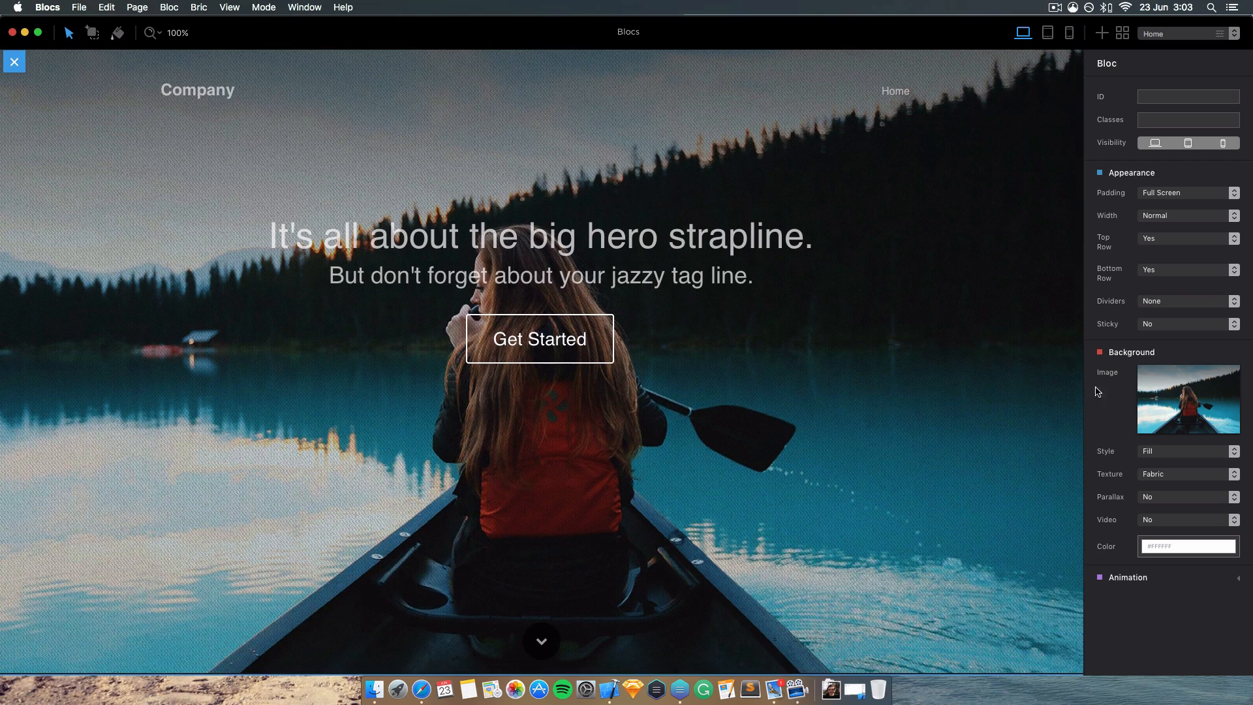
- Try the Pixels, Dots, Diagonal Line and Vertical Line textures in turn on the hero bloc's background
left_click(1202, 477)
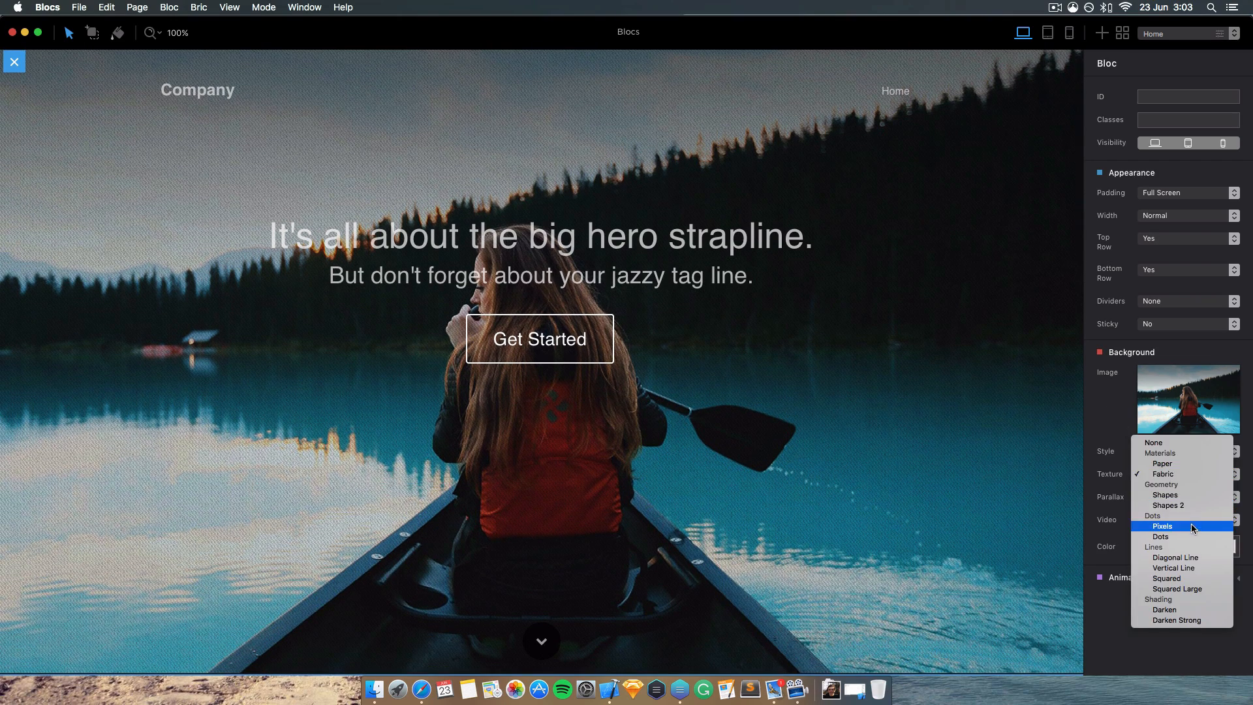
left_click(1180, 488)
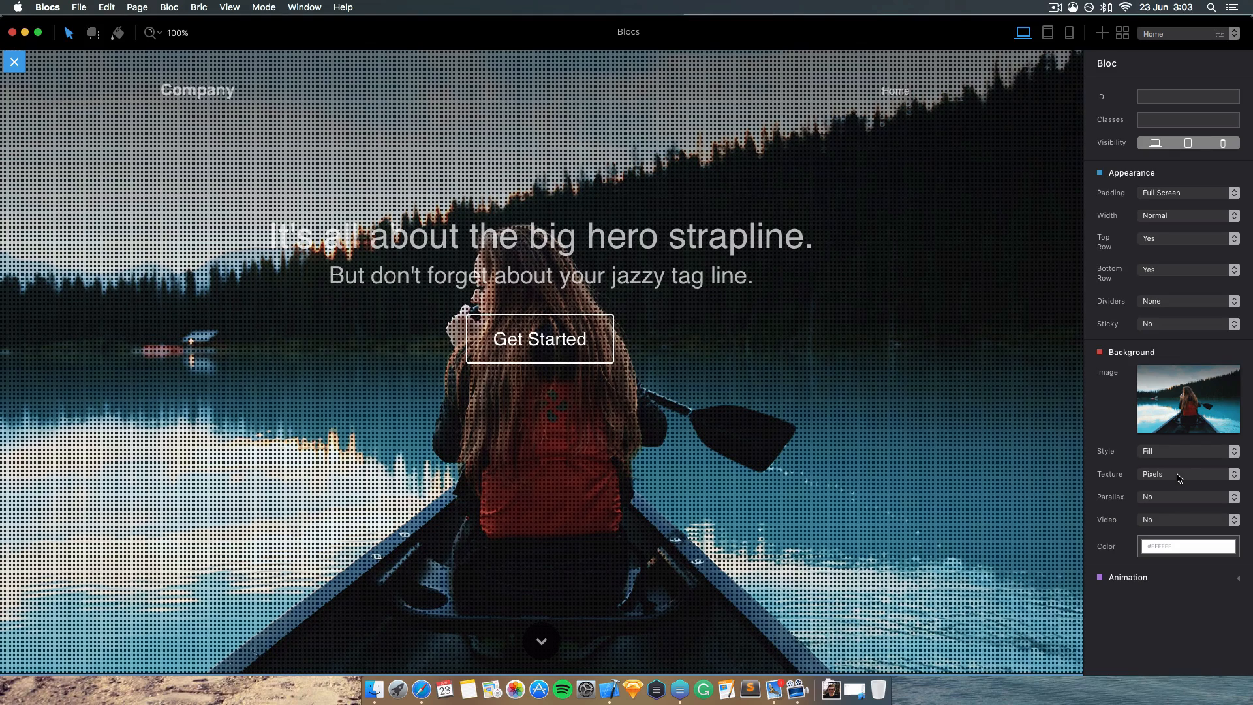
left_click(1179, 478)
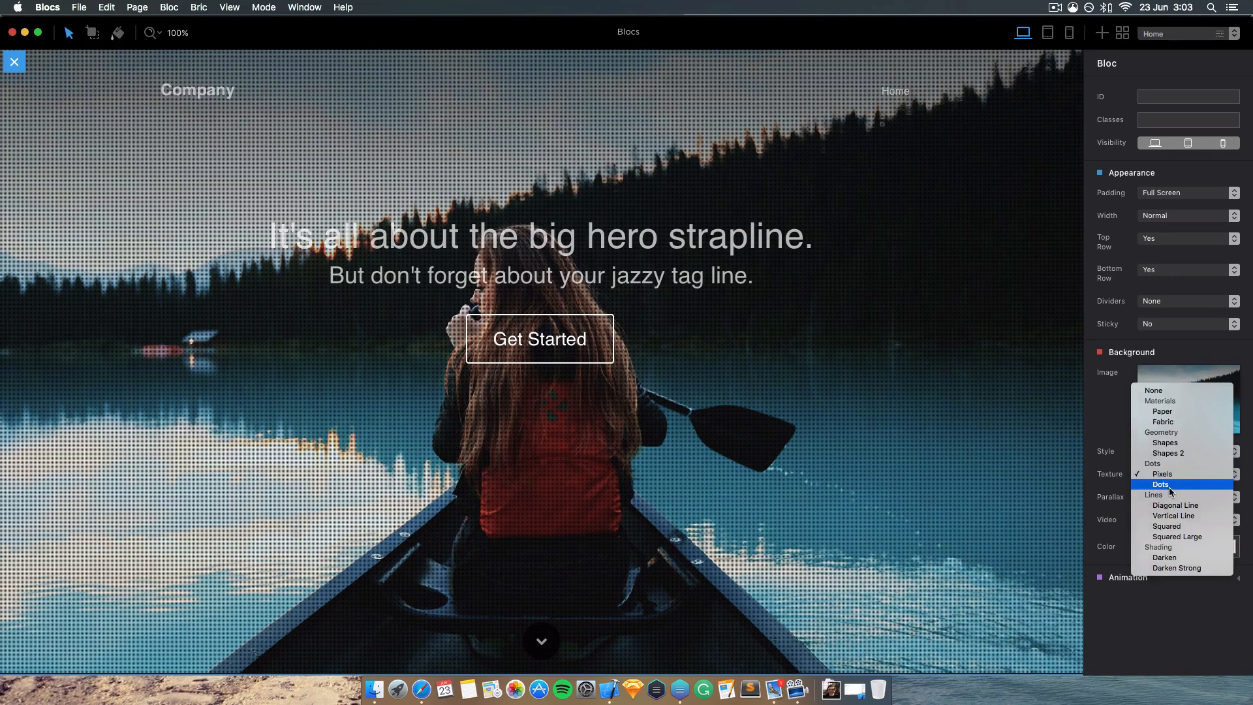
left_click(1170, 488)
left_click(1169, 479)
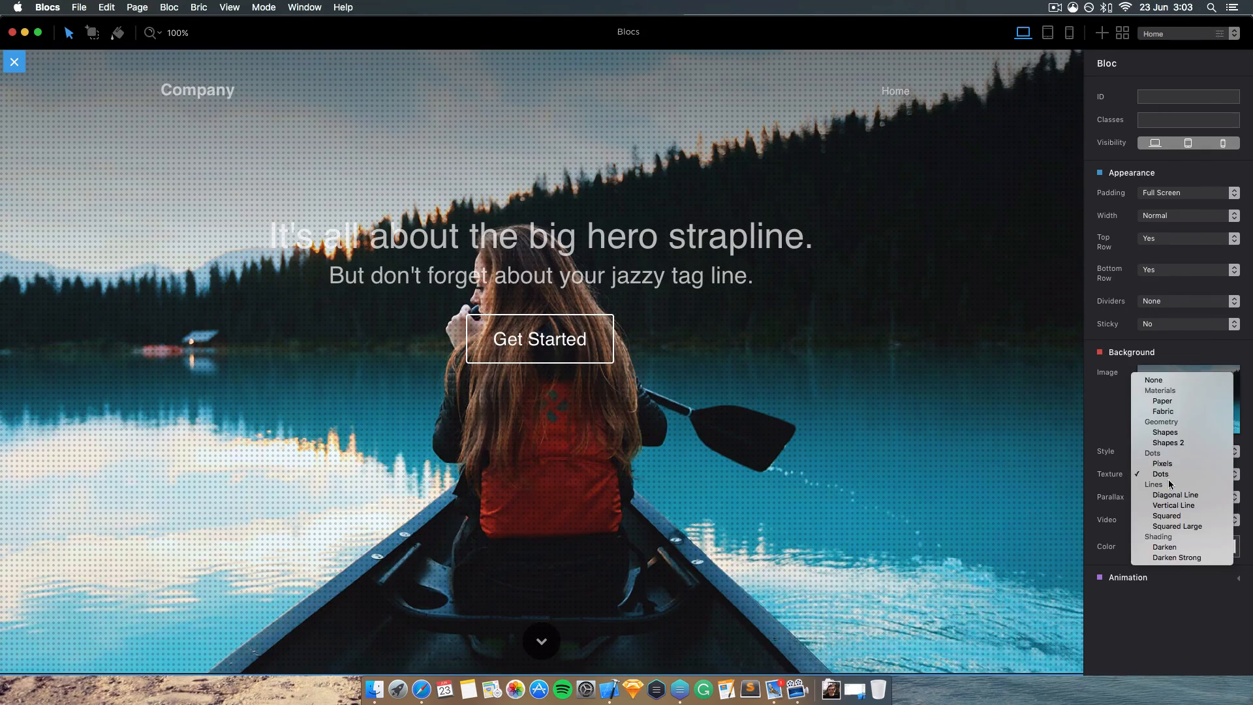
left_click(1174, 496)
left_click(1179, 478)
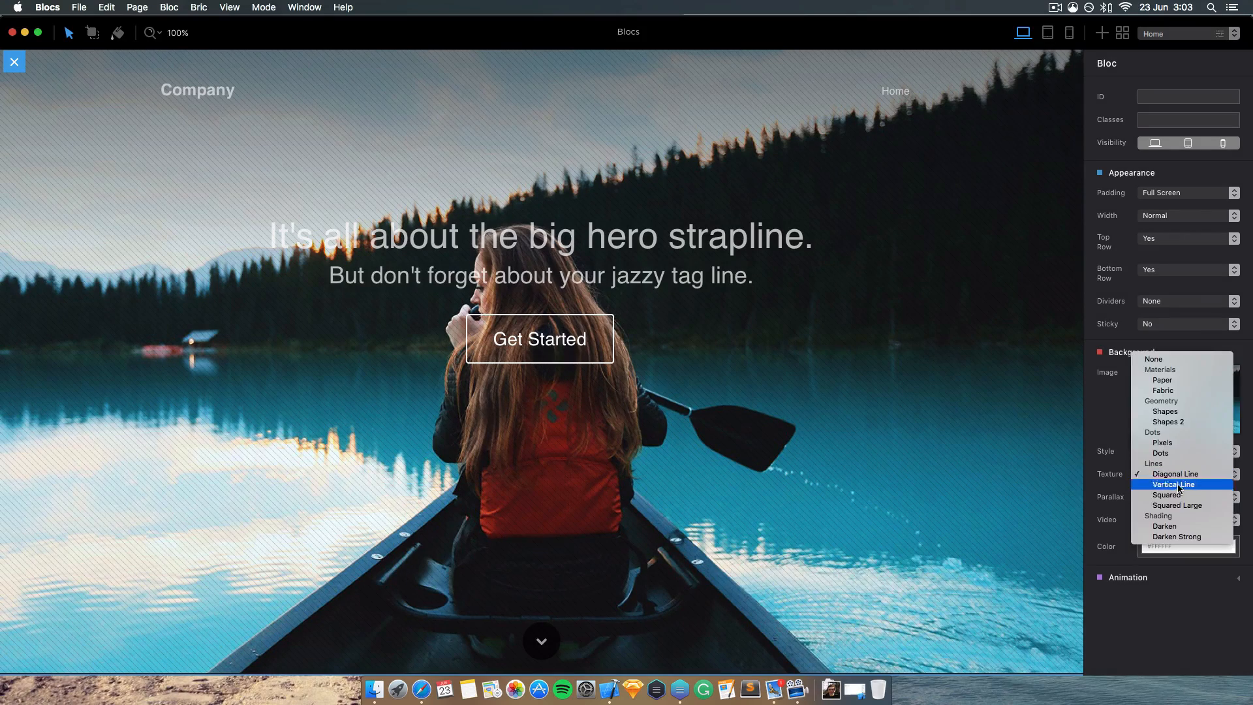
left_click(1182, 491)
- Try the Squared Large texture and the Squared texture on the hero bloc's background
left_click(1180, 476)
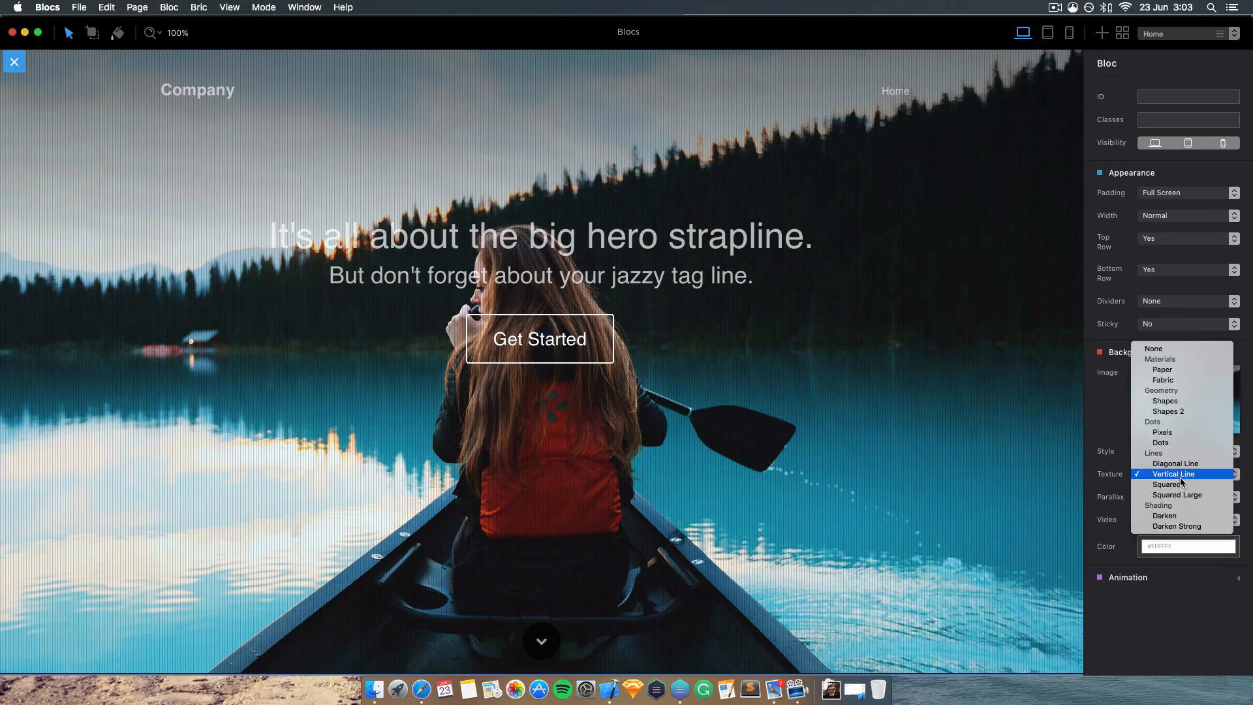
left_click(1180, 494)
left_click(1179, 477)
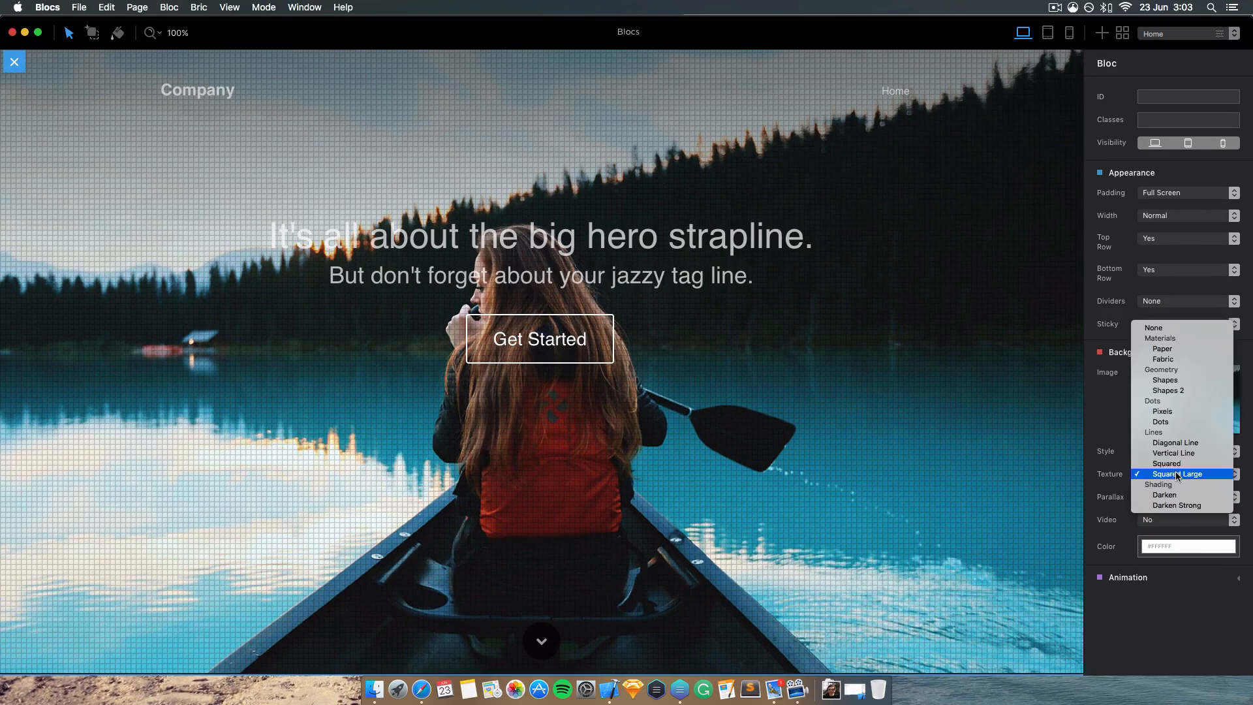
left_click(1180, 470)
left_click(1179, 470)
left_click(1179, 459)
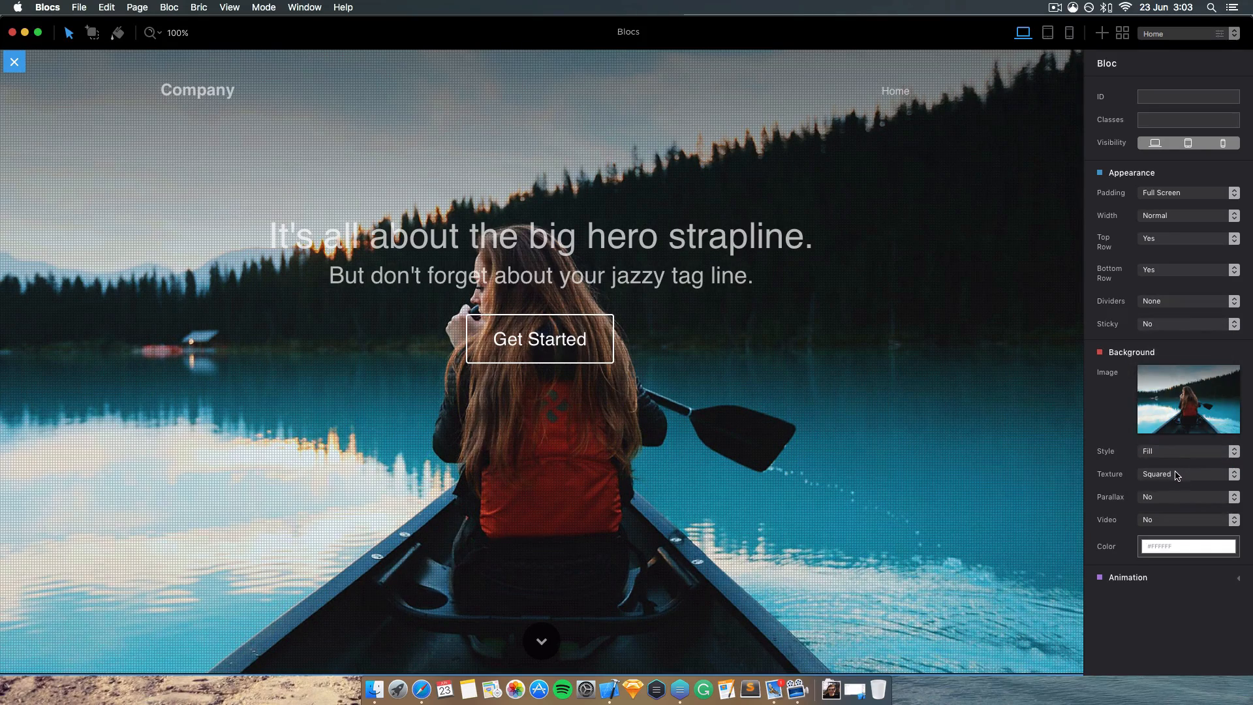
- Apply the Darken shading to the hero bloc's background texture, and change it to Darken Strong
left_click(1177, 476)
left_click(1179, 497)
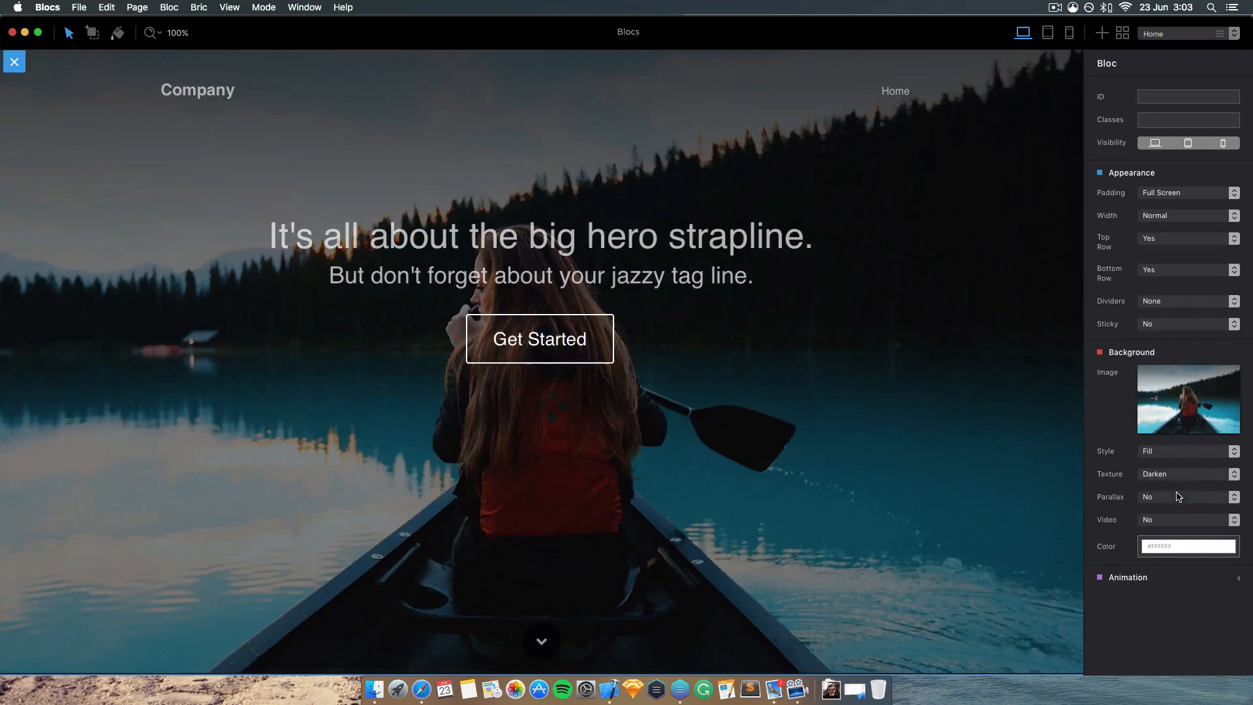
left_click(1178, 476)
left_click(1179, 486)
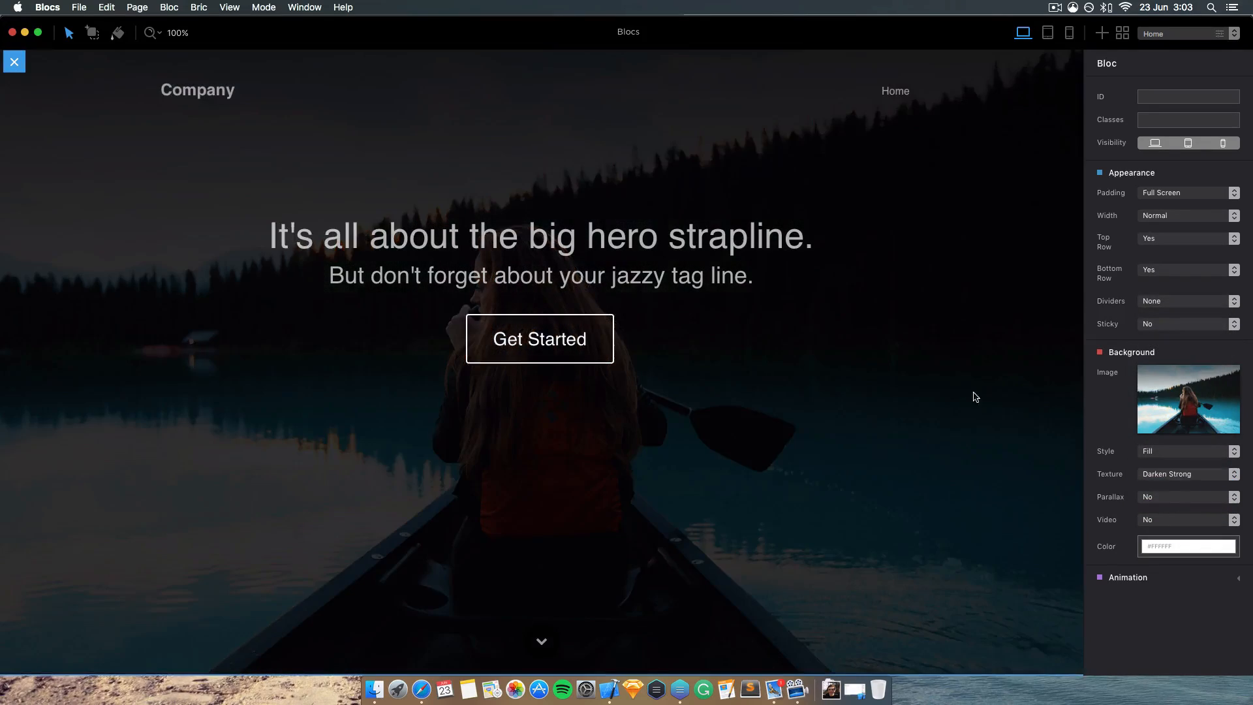
- Change the hero bloc's background texture to Darken and look over the whole bloc
scroll(975, 392, "up", 3)
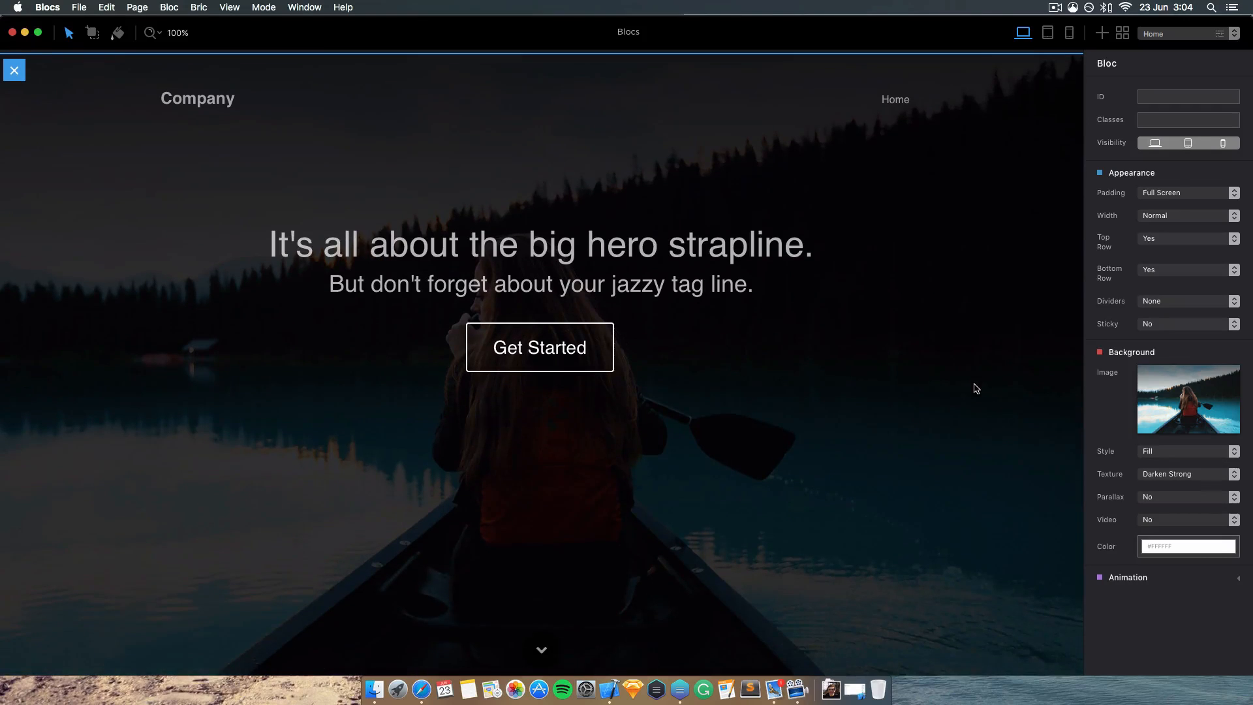
scroll(975, 389, "down", 2)
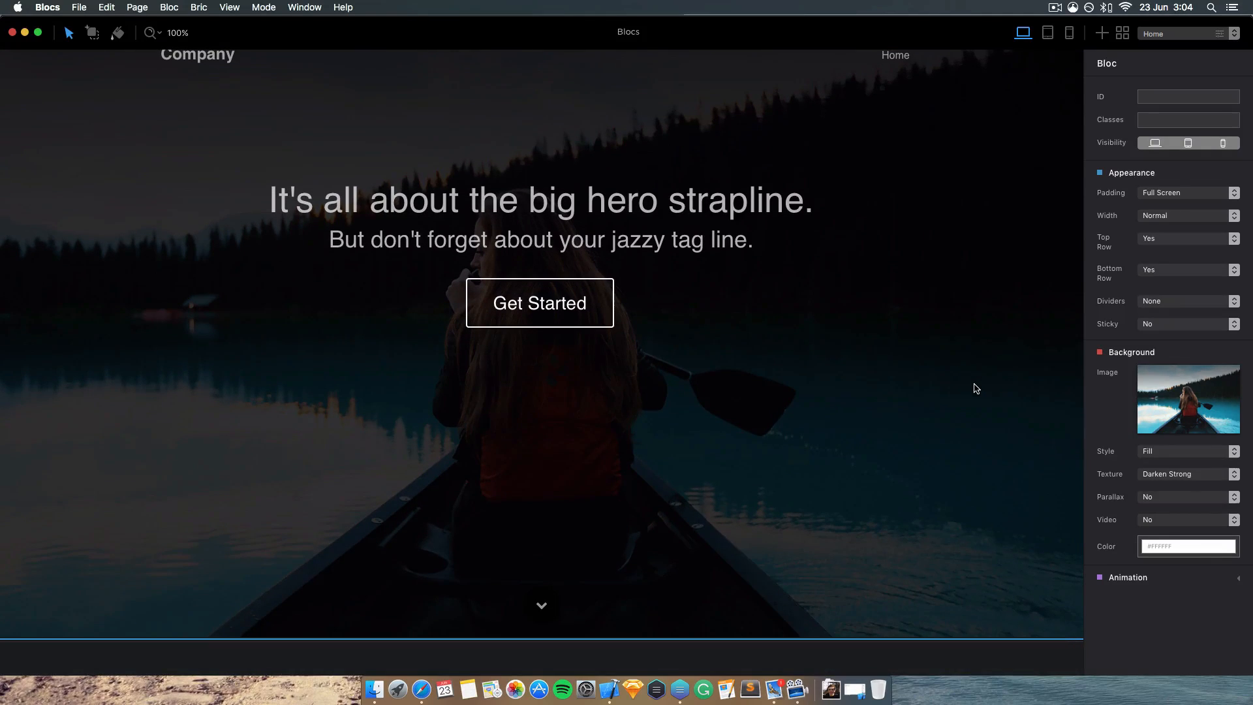
scroll(975, 388, "up", 3)
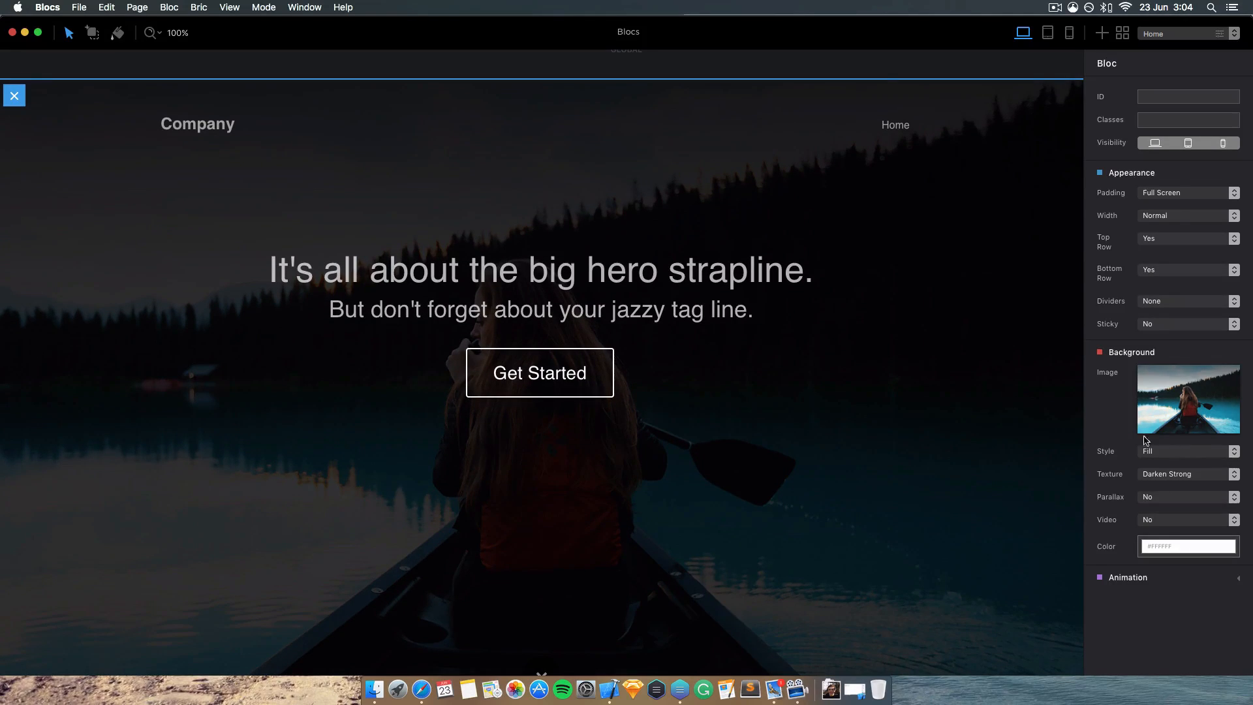
left_click(1199, 471)
left_click(1196, 466)
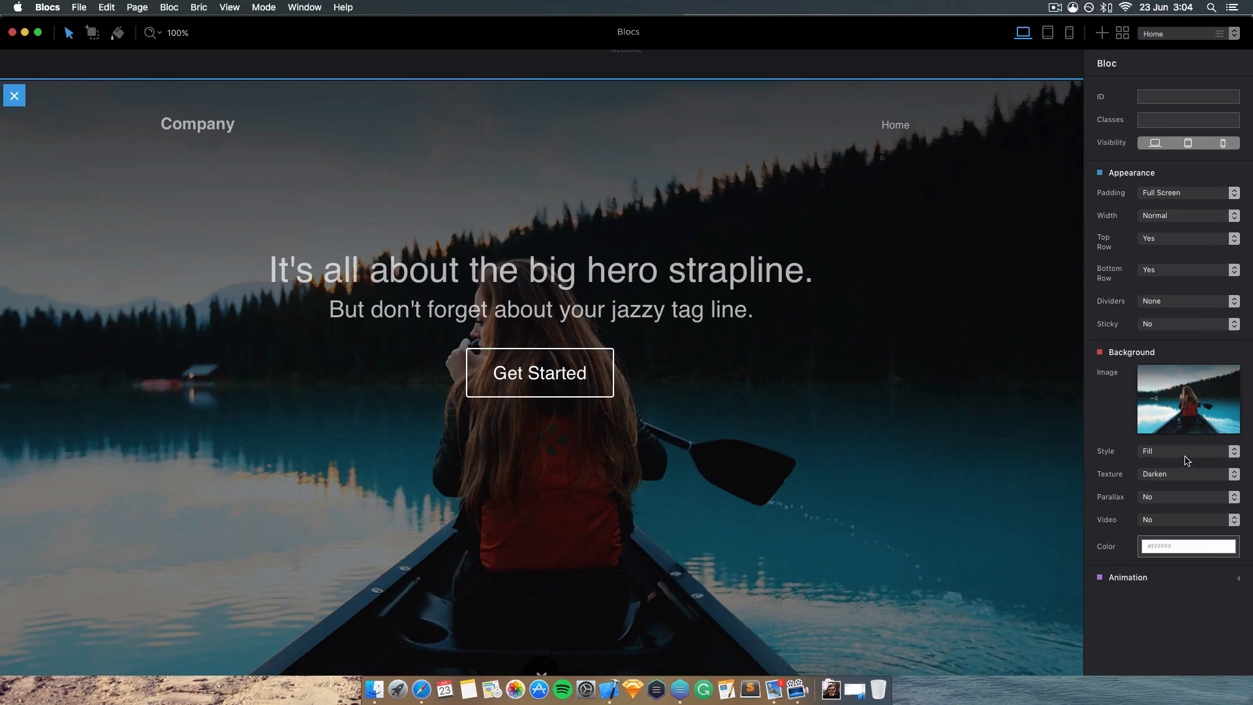
scroll(993, 346, "up", 2)
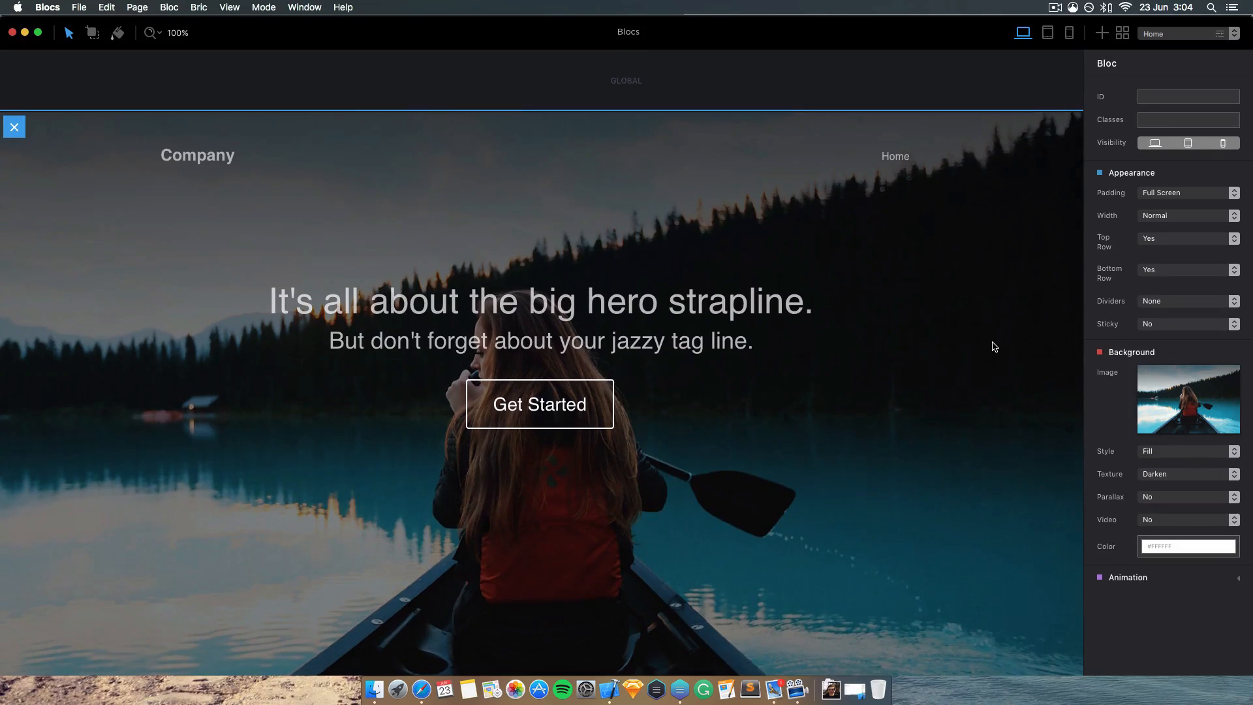
scroll(994, 346, "down", 5)
scroll(993, 346, "up", 4)
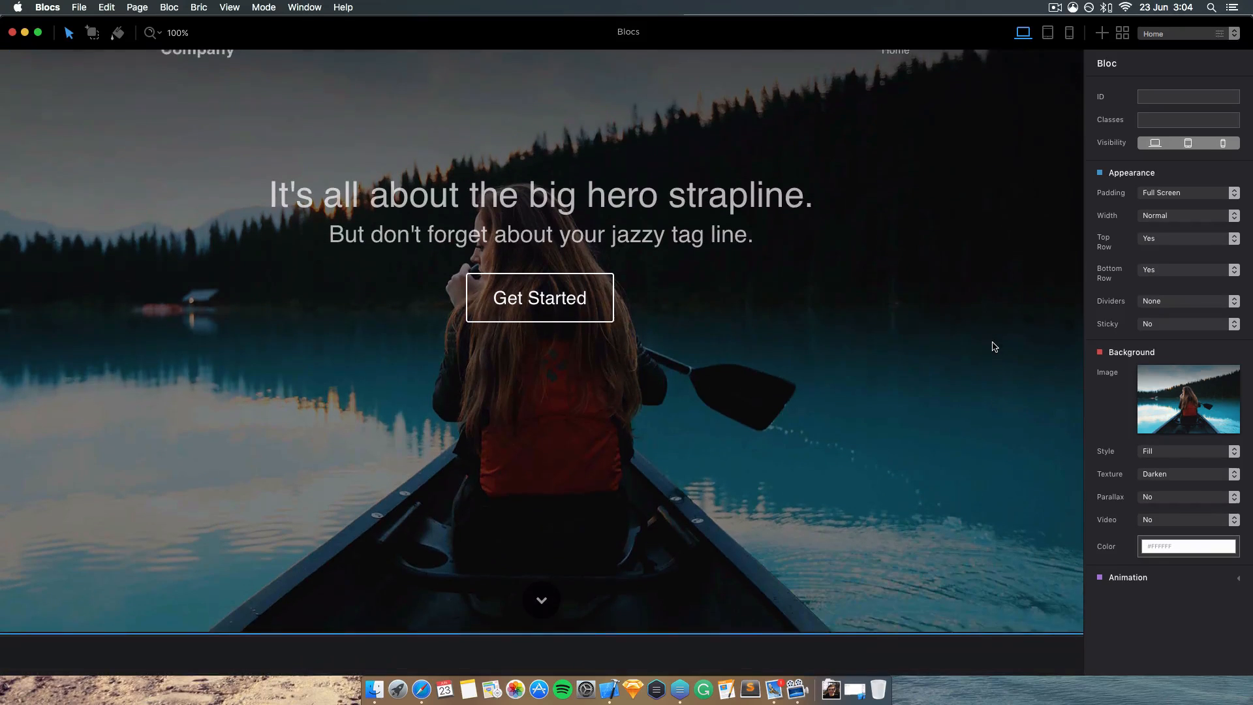
scroll(781, 261, "up", 3)
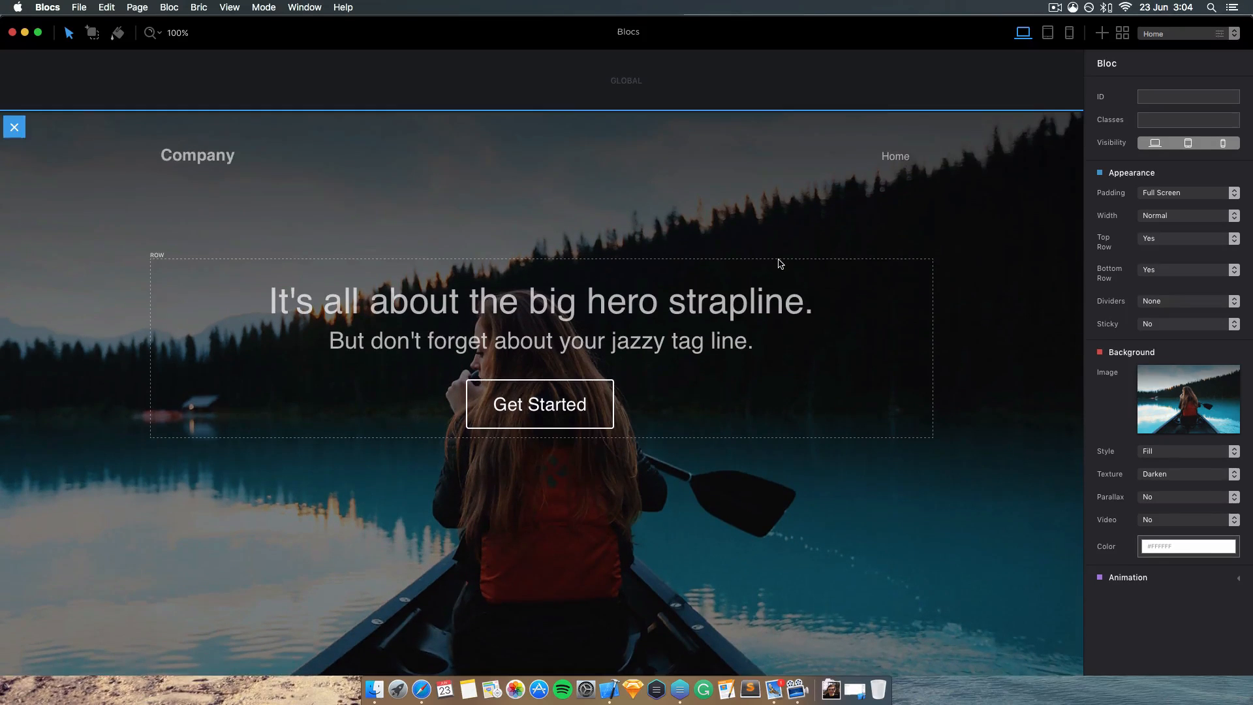
- Try the video background on the hero bloc, and turn it off again
left_click(1189, 519)
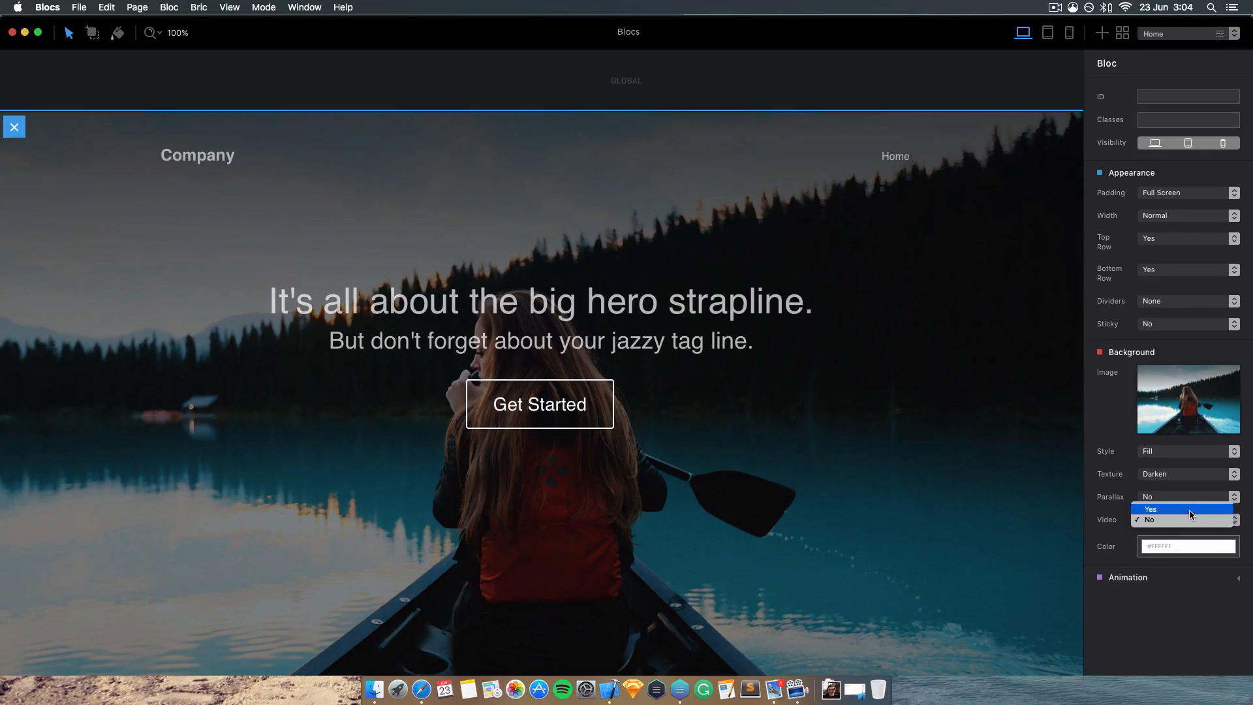
left_click(1189, 511)
scroll(927, 370, "down", 3)
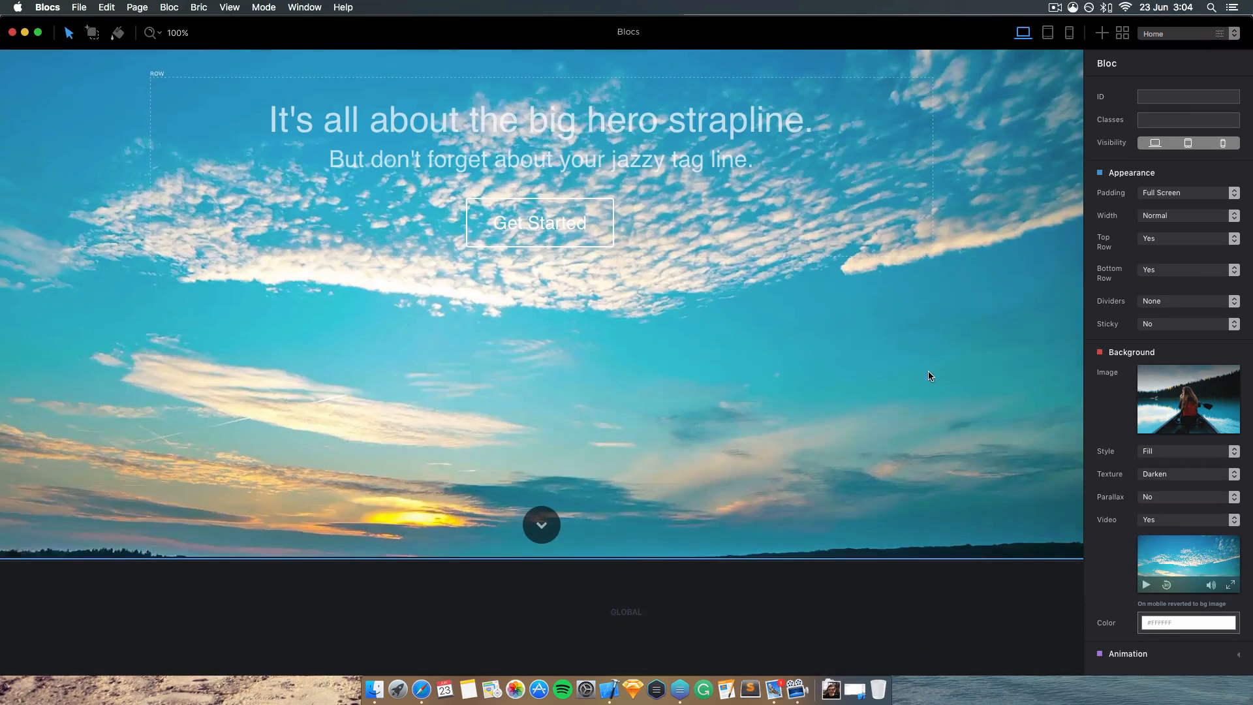
left_click(1174, 519)
left_click(1175, 510)
scroll(826, 364, "up", 2)
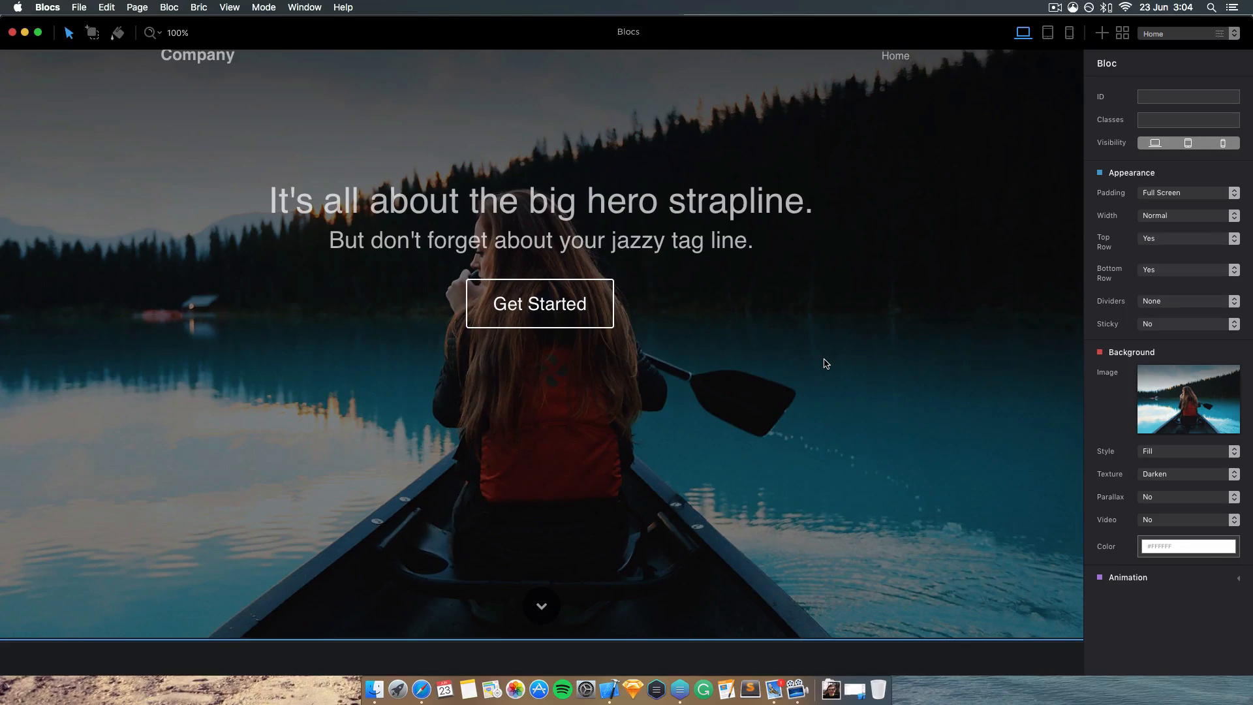
scroll(826, 364, "up", 2)
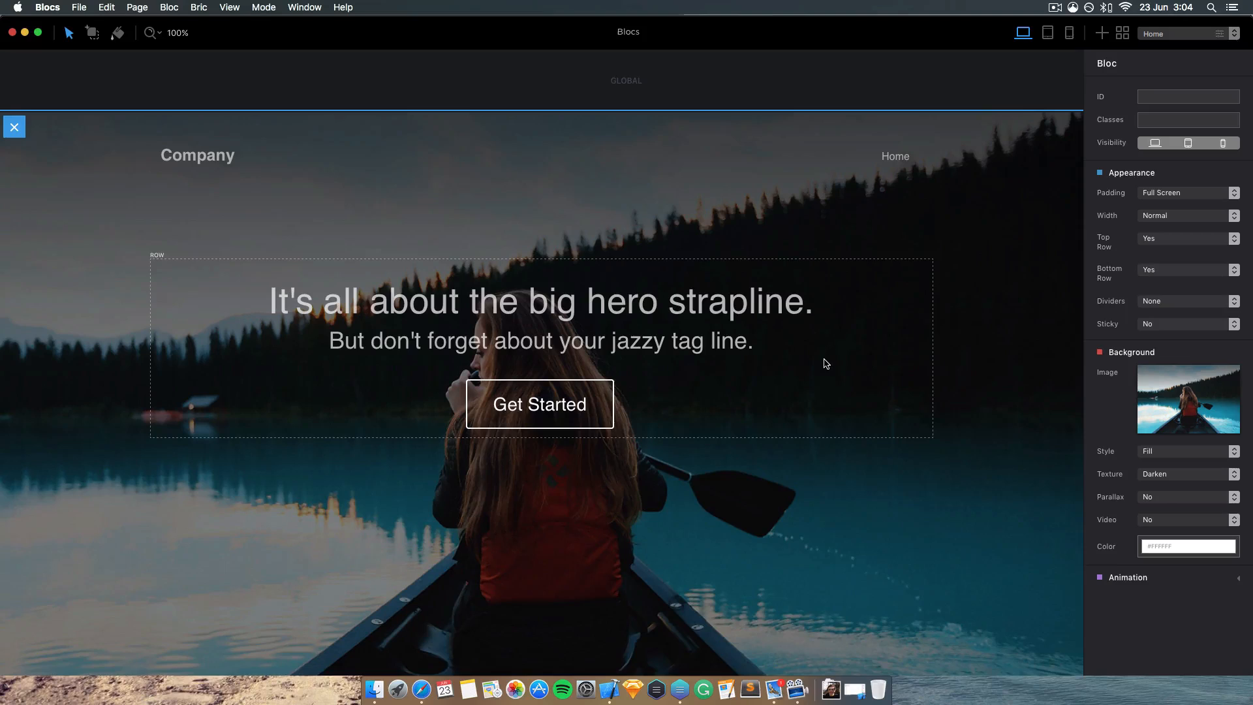
scroll(826, 364, "down", 1)
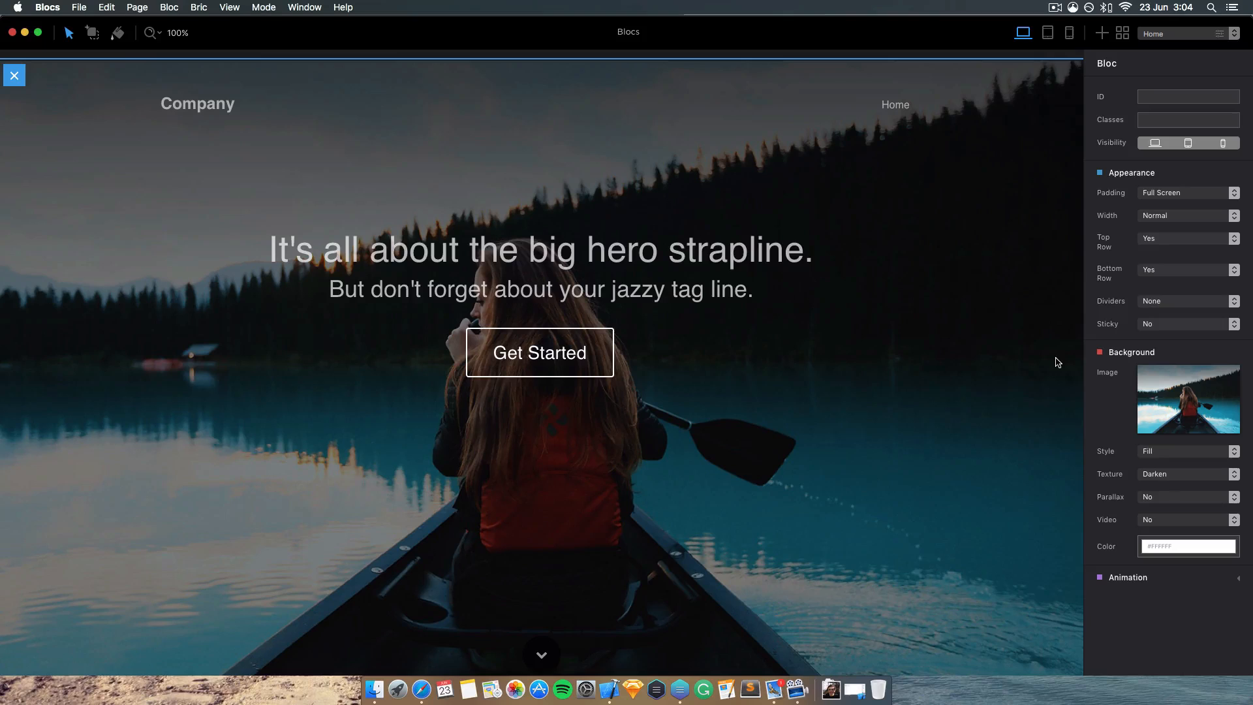
- Switch to Safari and view the new features list on the Blocs 2.1.0 beta release page in full screen
left_click(422, 689)
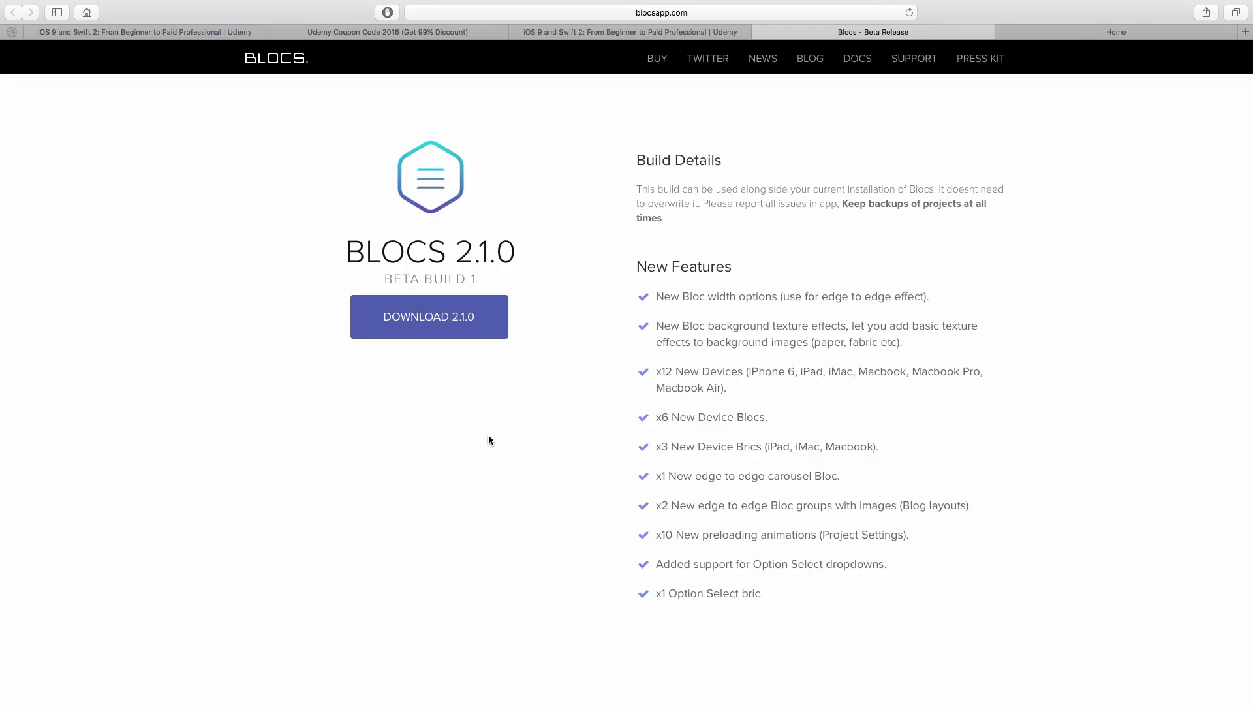
key("ctrl+super+f")
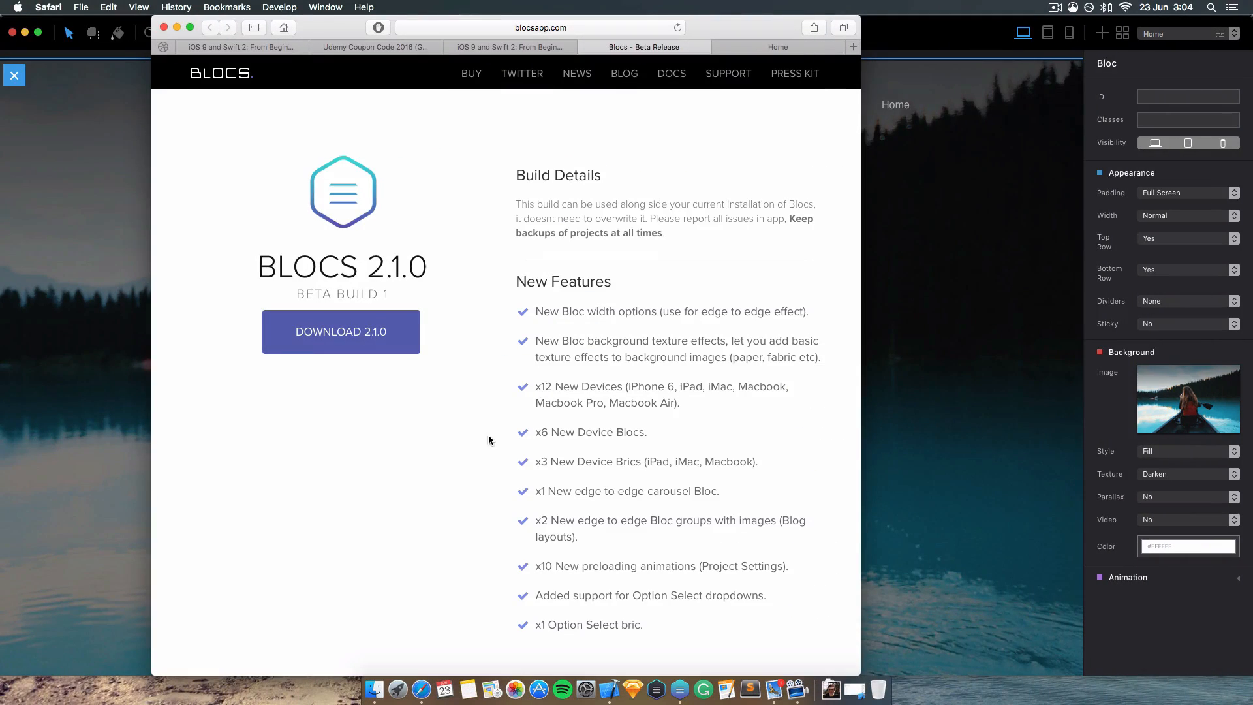
left_click(190, 27)
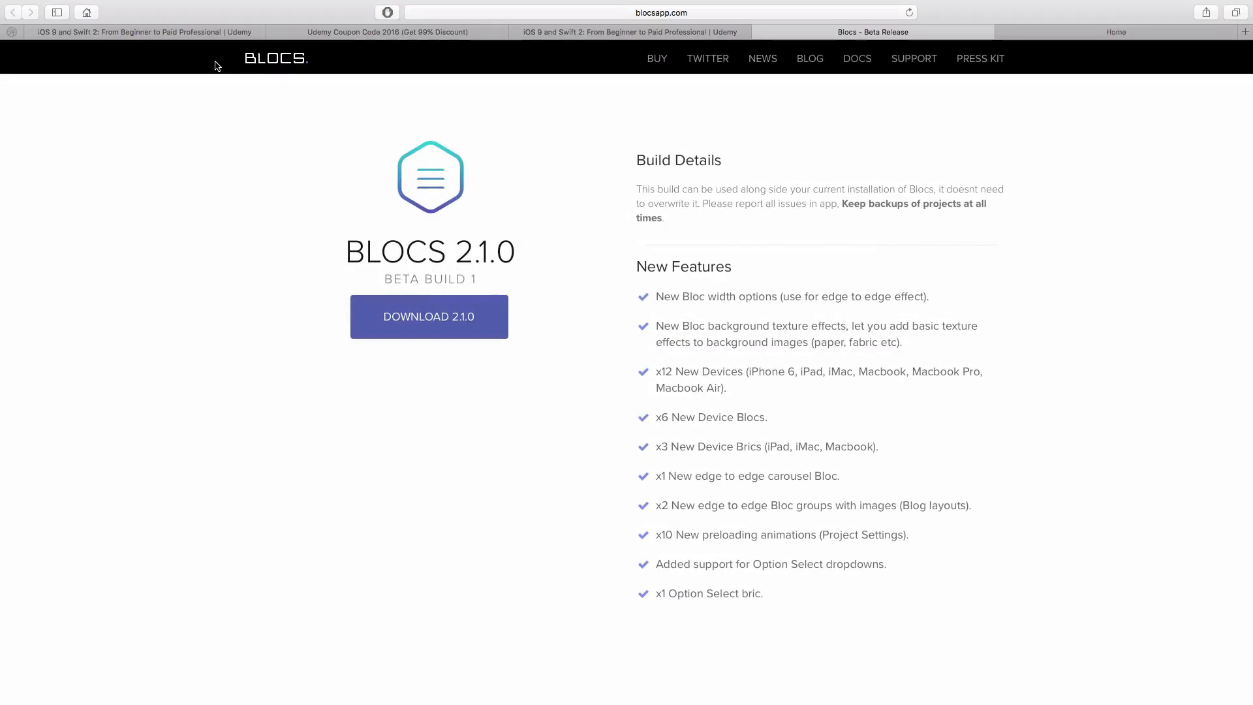